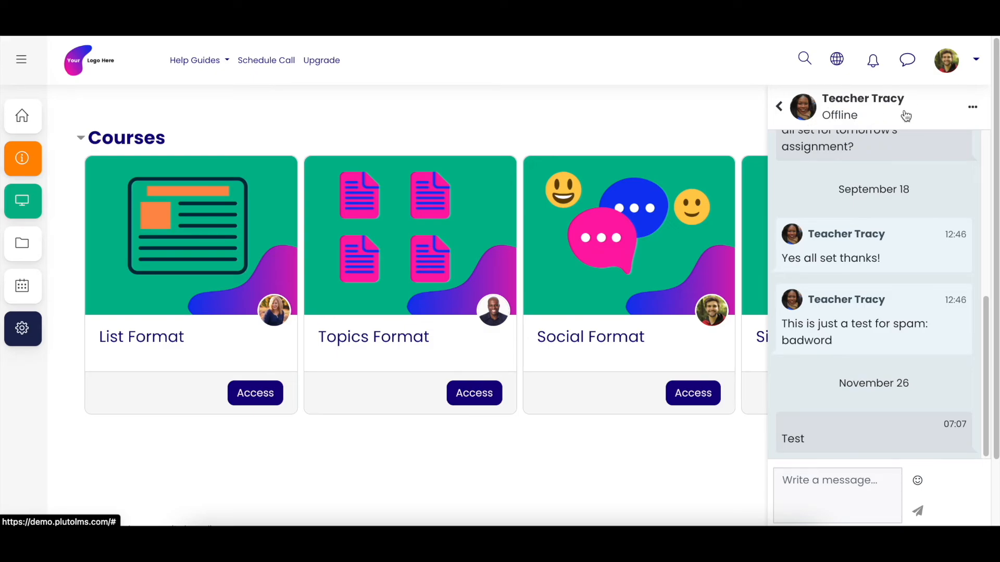
# Step: Review the message history and the message entry field in the open private conversation with the teacher
pyautogui.scroll(2, 882, 248)
pyautogui.scroll(-2, 889, 252)
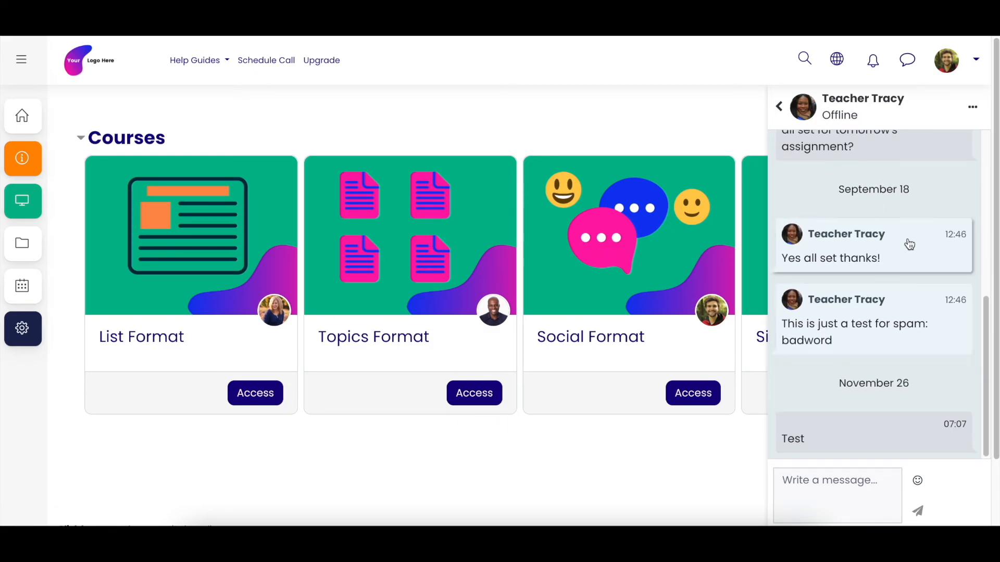
pyautogui.scroll(1, 924, 276)
pyautogui.scroll(-1, 925, 282)
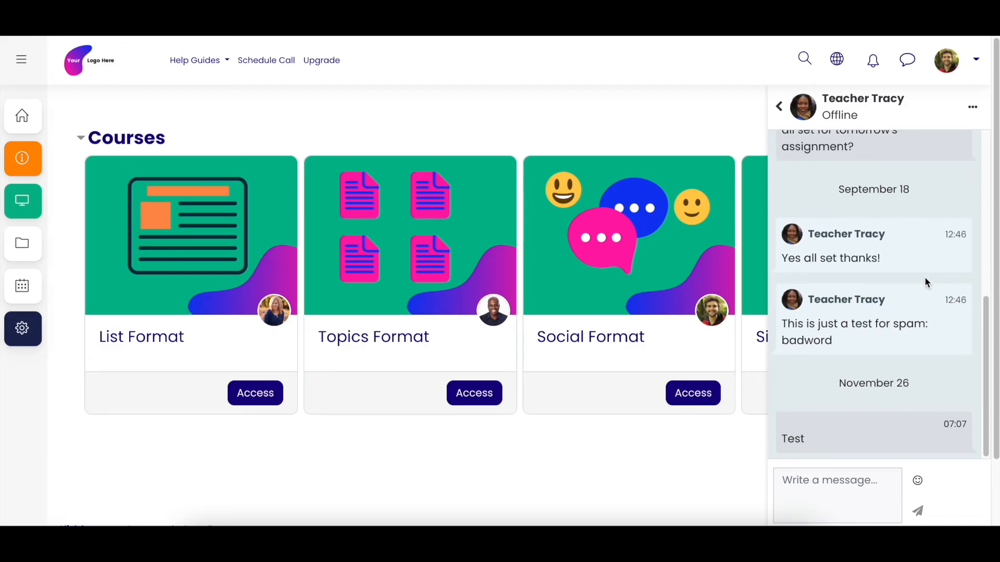
pyautogui.click(834, 479)
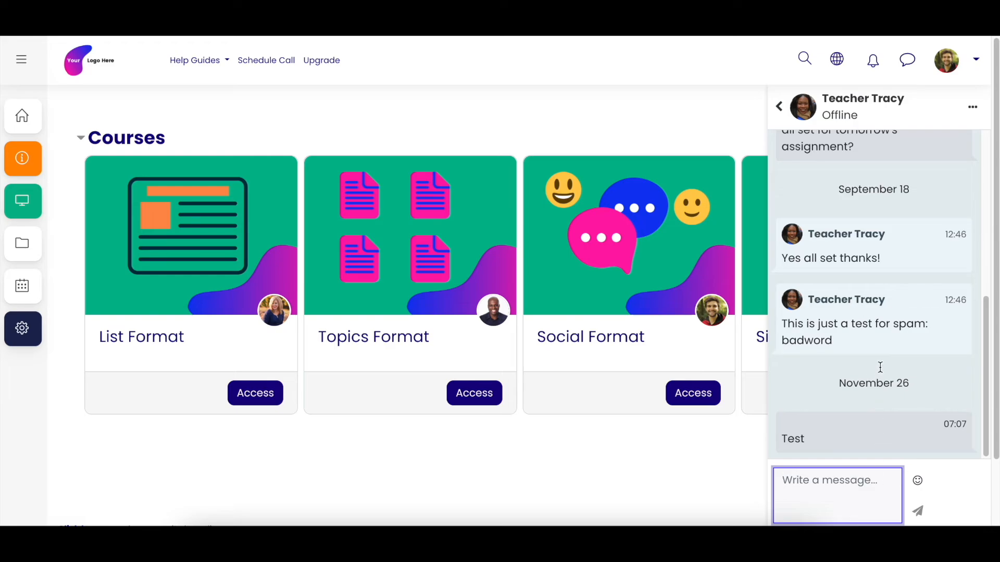
pyautogui.click(930, 173)
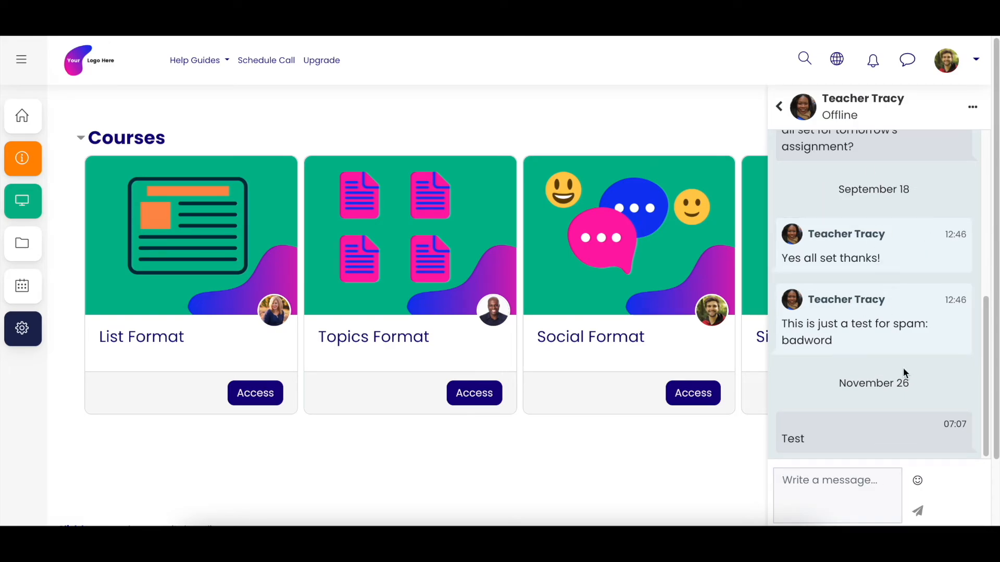
# Step: View the options available for the teacher's conversation, close them, and look through the message history
pyautogui.click(973, 109)
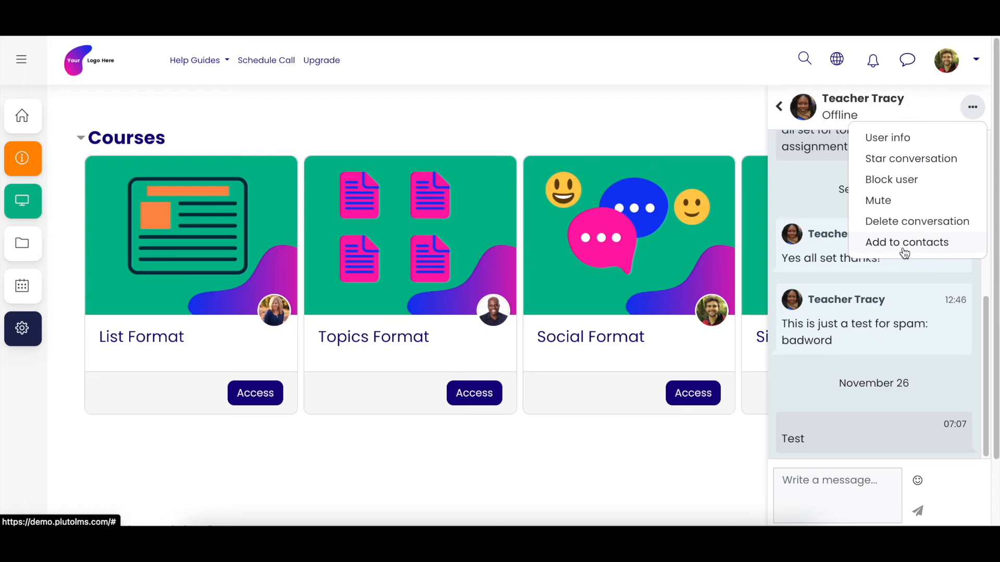
pyautogui.click(827, 169)
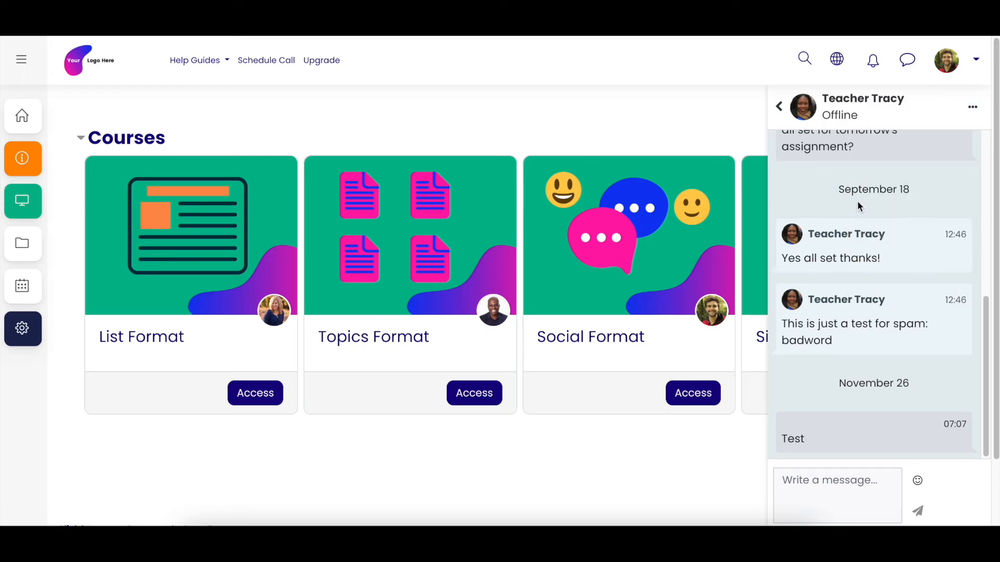
pyautogui.scroll(3, 862, 211)
pyautogui.scroll(-3, 867, 219)
# Step: Return to the conversation list and view the Starred and Private conversation groups
pyautogui.click(778, 108)
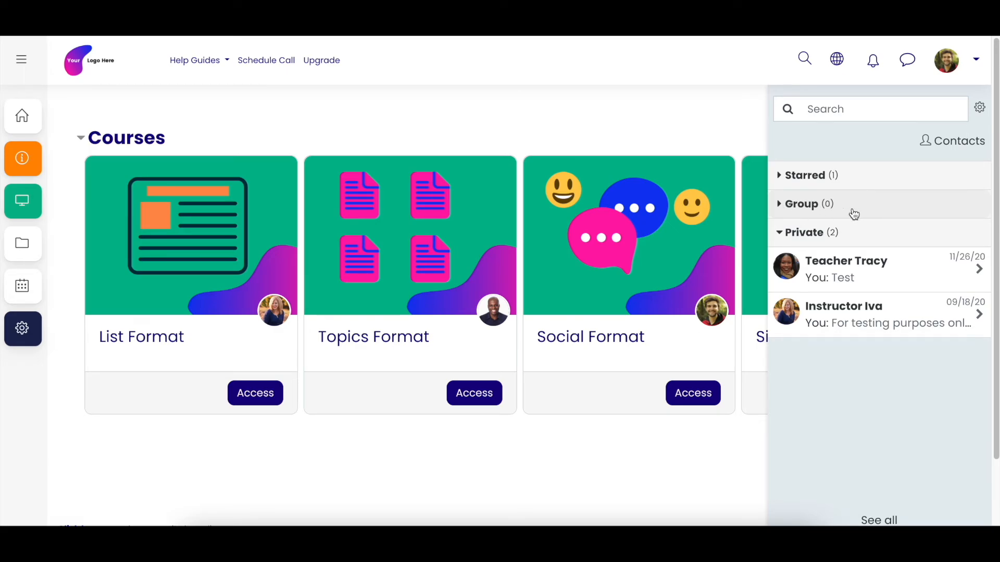
pyautogui.click(780, 180)
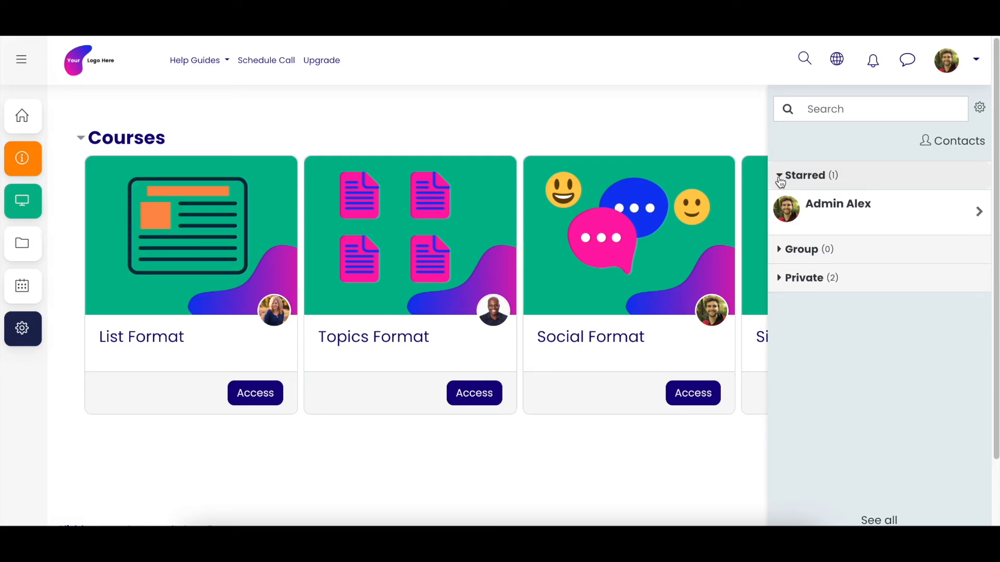
pyautogui.click(780, 281)
# Step: Look at the messaging contacts and contact requests, and return to the conversation list
pyautogui.click(956, 143)
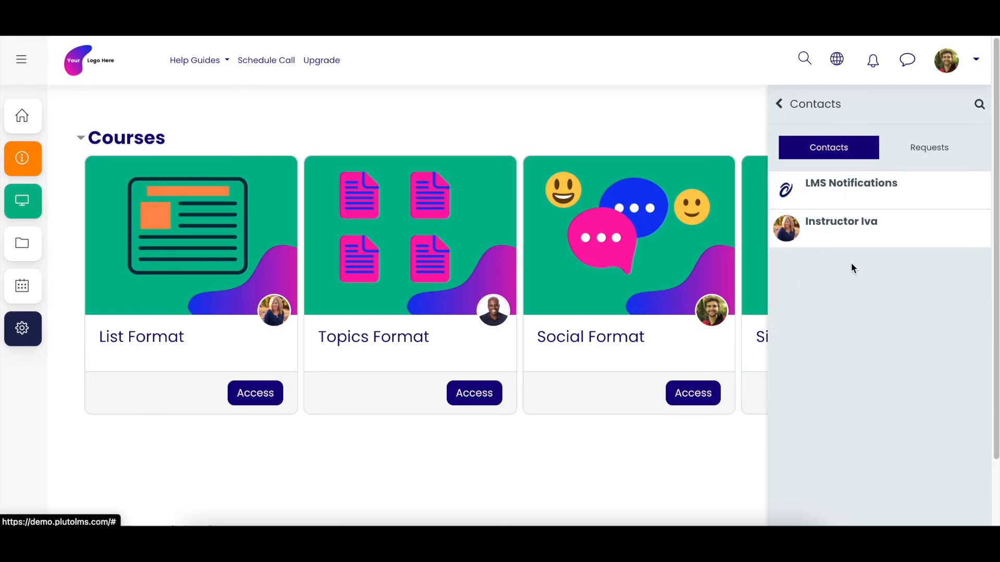
pyautogui.click(927, 149)
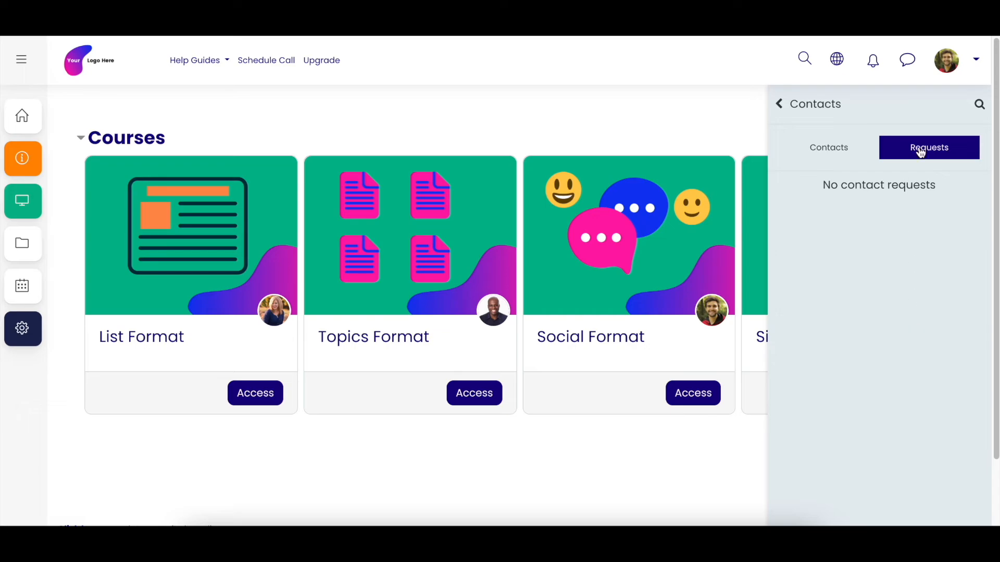
pyautogui.click(780, 104)
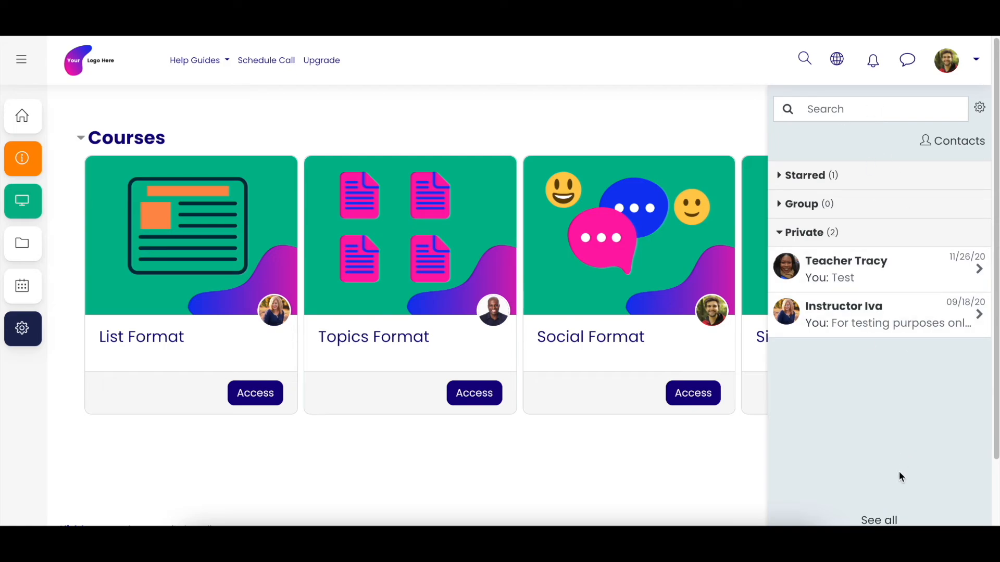
# Step: Open the full messaging page and view the private conversations with the instructor and the teacher
pyautogui.click(888, 520)
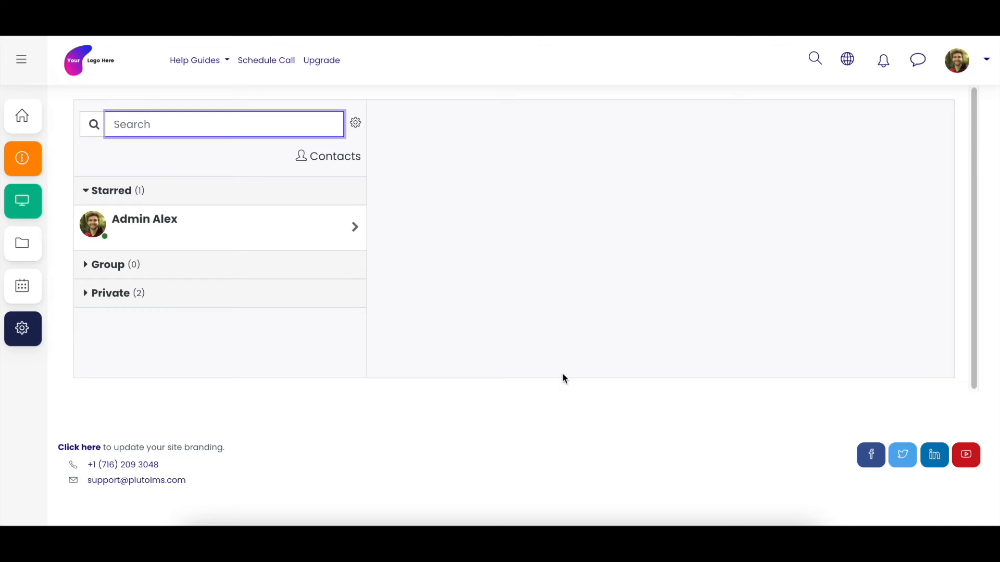
pyautogui.click(119, 301)
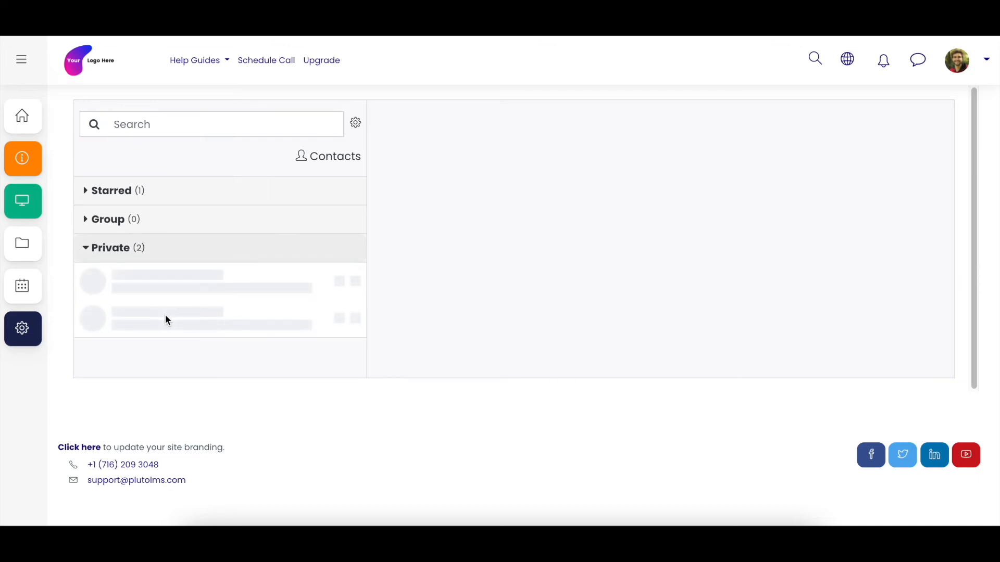
pyautogui.click(194, 333)
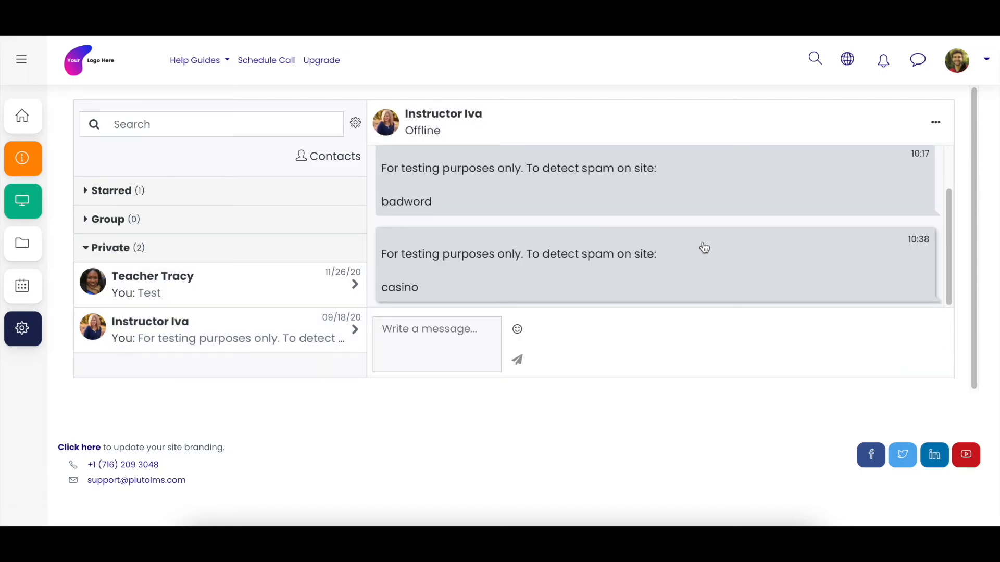
pyautogui.scroll(2, 689, 235)
pyautogui.scroll(-2, 689, 235)
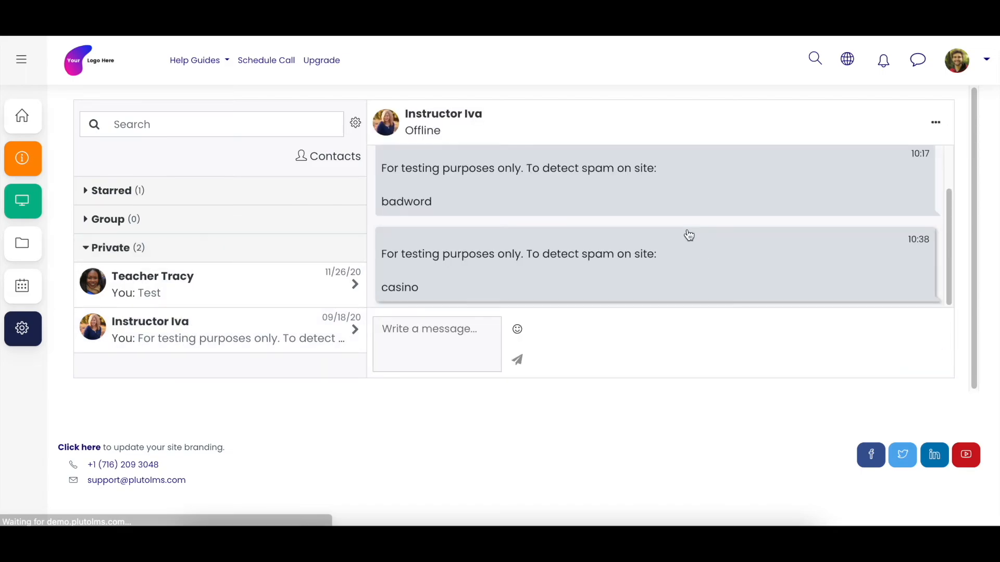
pyautogui.scroll(2, 689, 236)
pyautogui.scroll(-2, 689, 235)
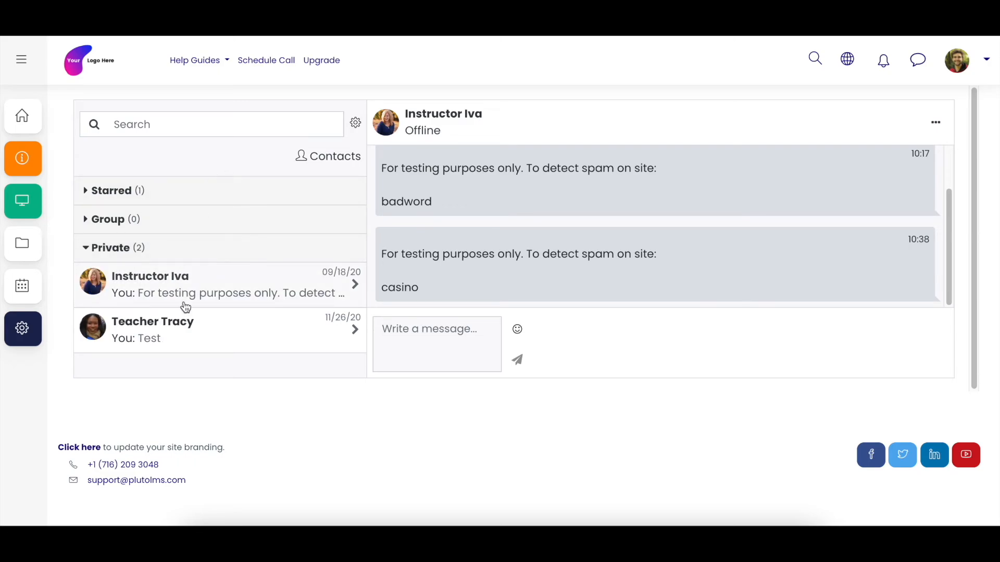
pyautogui.click(190, 325)
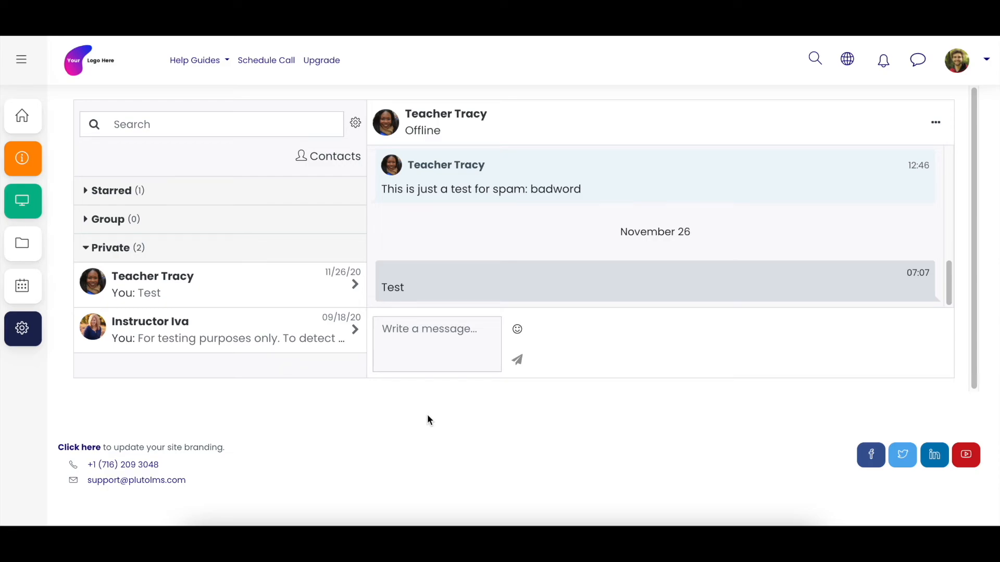
# Step: View the messaging drawer's privacy, notification and general settings, and return to its conversation list
pyautogui.click(918, 62)
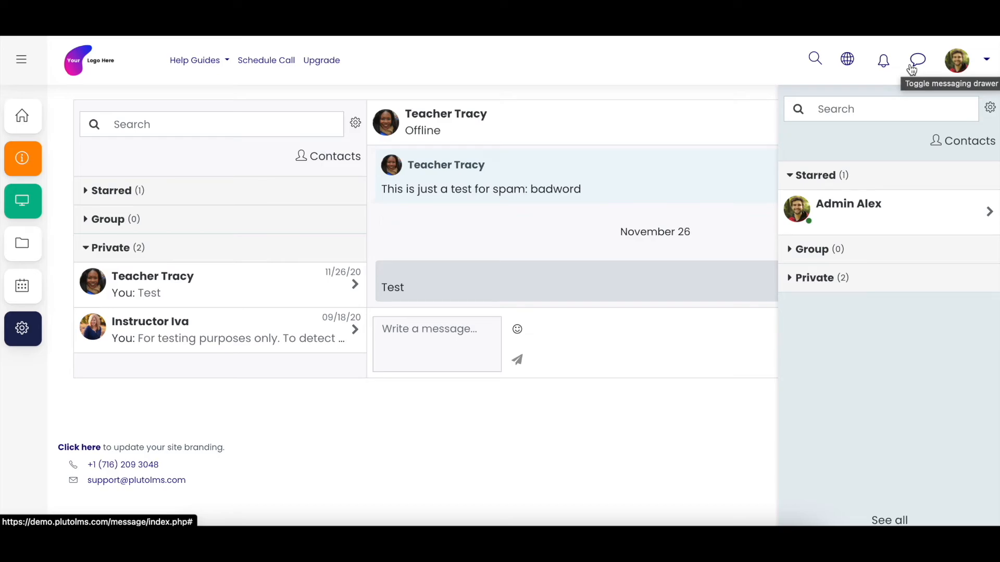
pyautogui.click(990, 111)
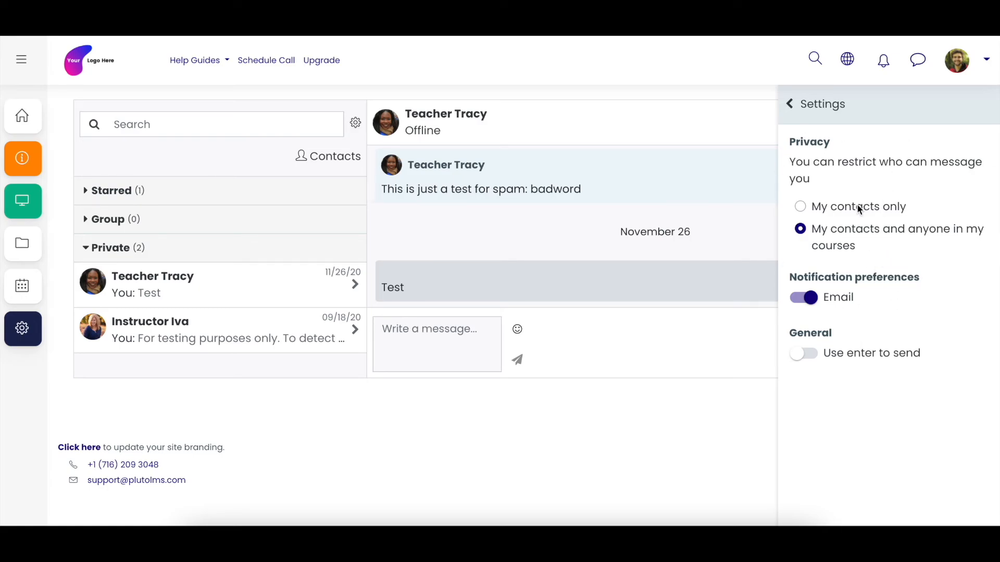
pyautogui.click(789, 103)
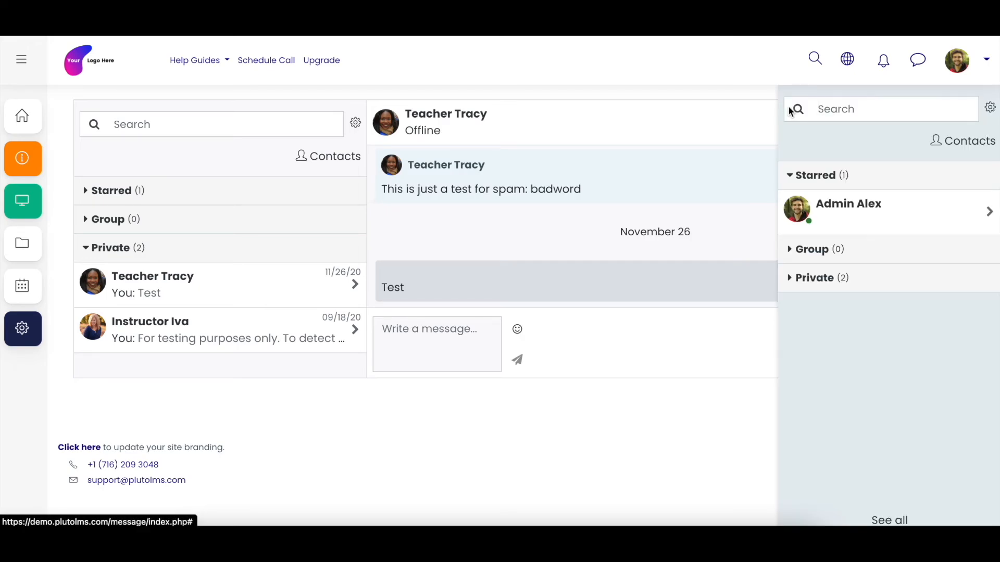
# Step: Expand the site navigation and open the site-wide Messaging settings from Site admin
pyautogui.click(29, 66)
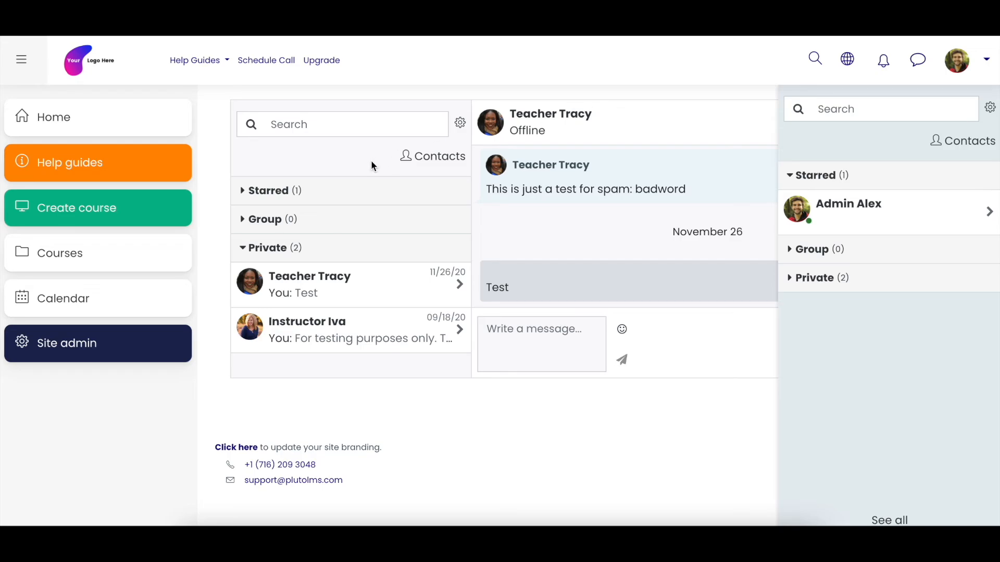
pyautogui.click(91, 356)
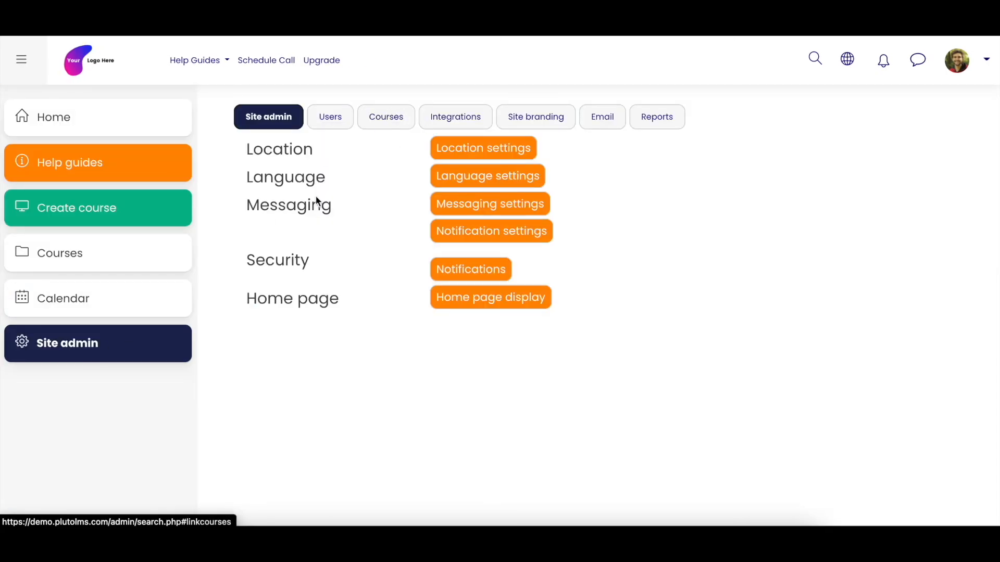
pyautogui.moveTo(301, 211); pyautogui.dragTo(340, 212)
pyautogui.click(343, 217)
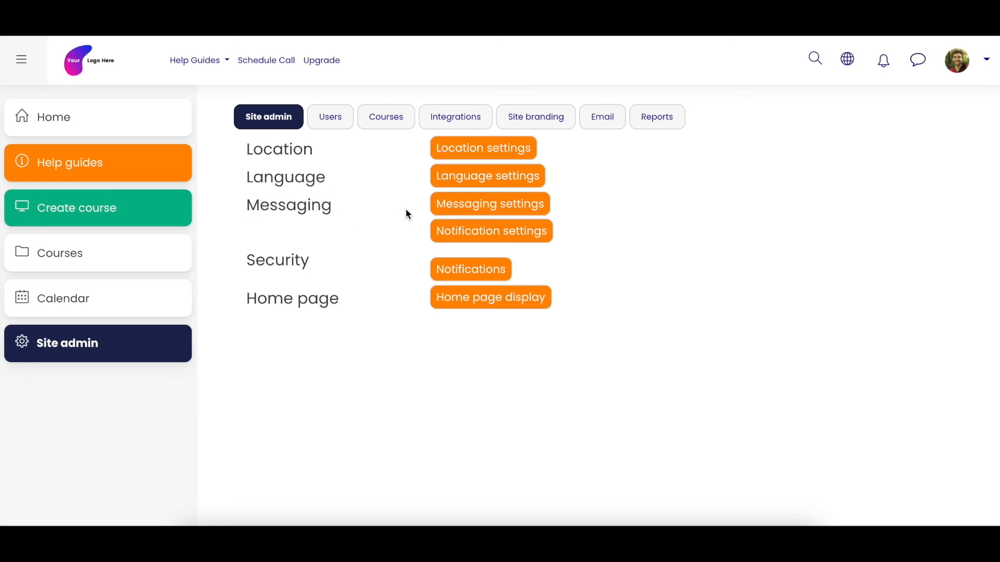
pyautogui.click(477, 210)
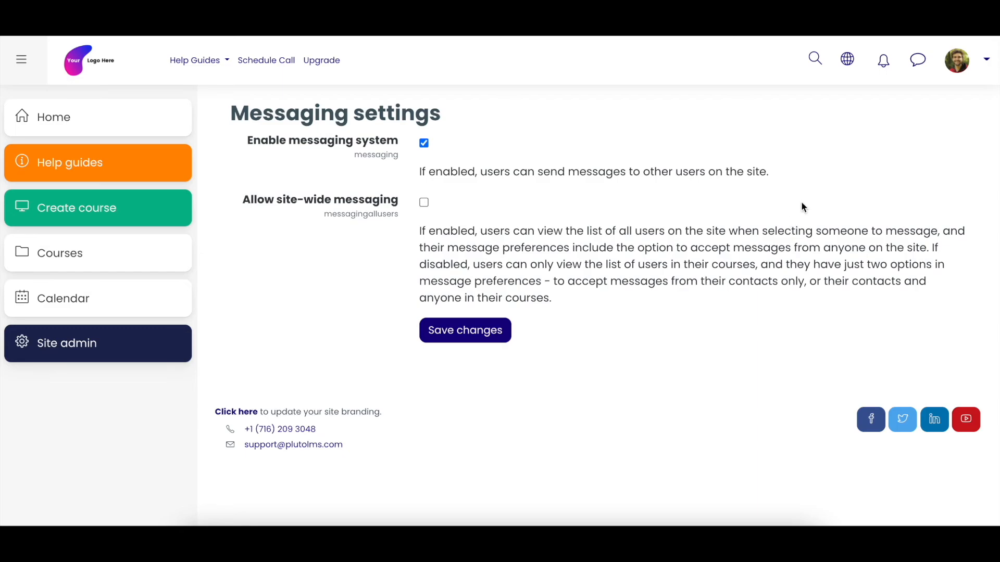
# Step: Open the site-wide Notification settings from Site admin and briefly view the notifications menu
pyautogui.click(65, 356)
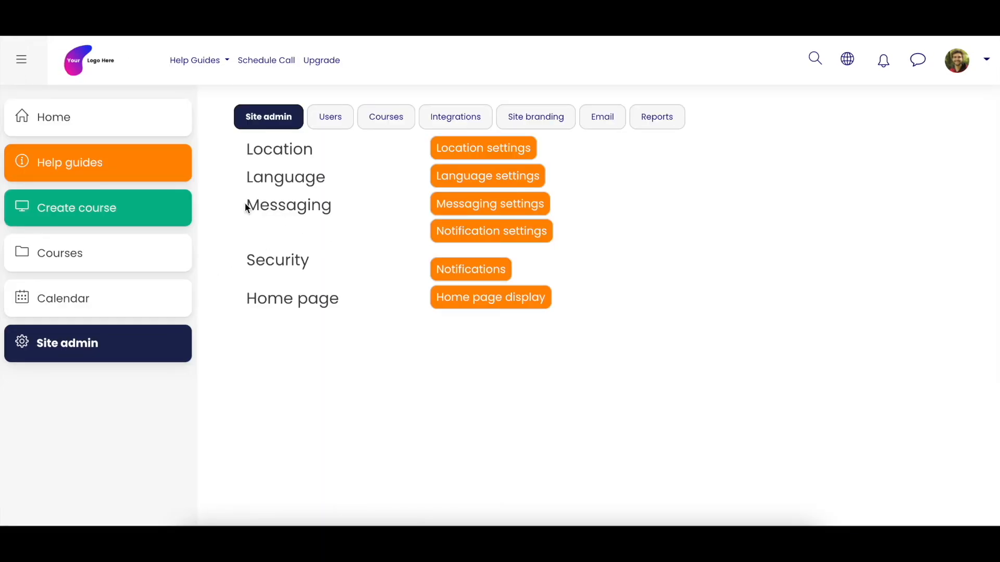
pyautogui.moveTo(245, 204); pyautogui.dragTo(309, 207)
pyautogui.click(348, 218)
pyautogui.click(490, 236)
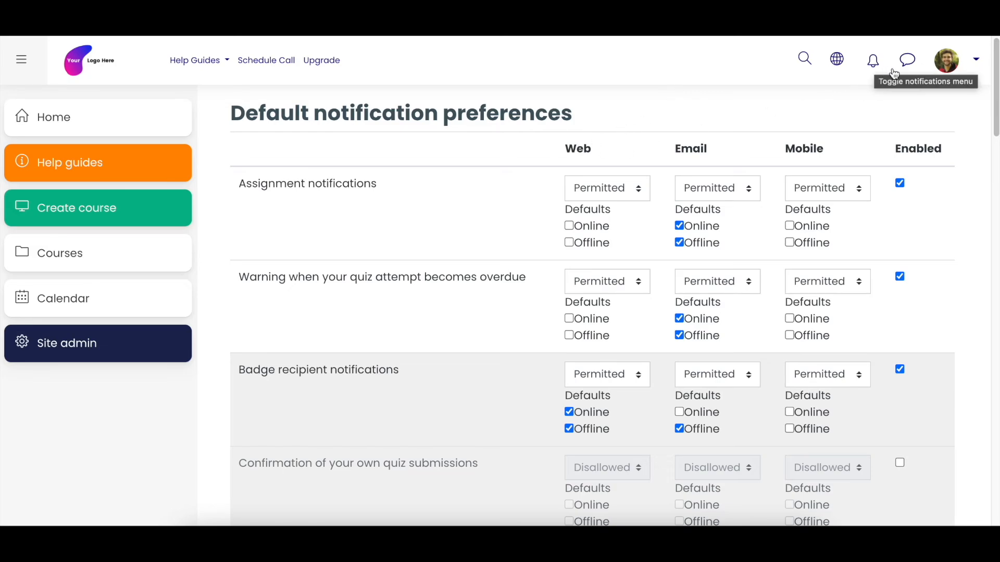
pyautogui.click(877, 64)
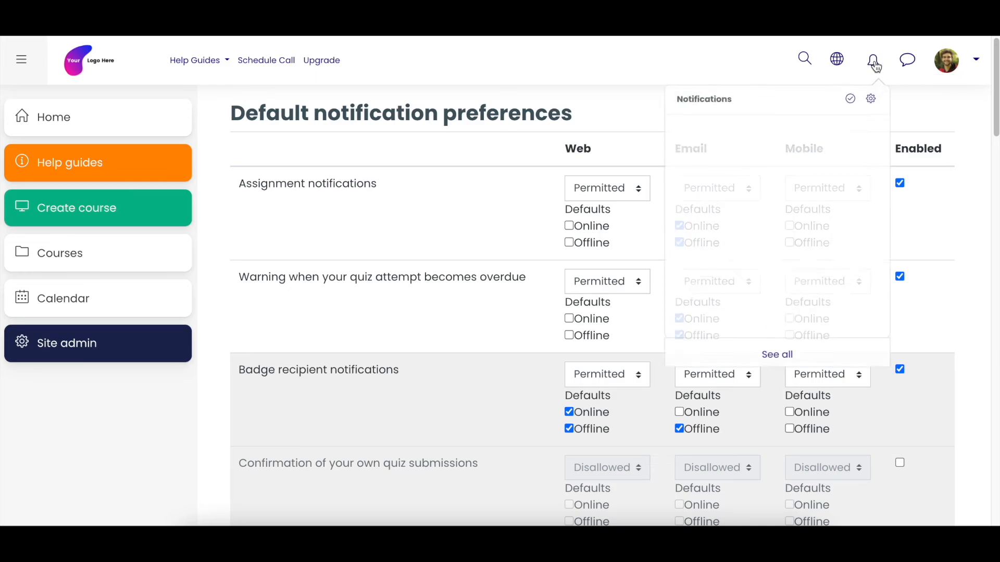
pyautogui.click(876, 64)
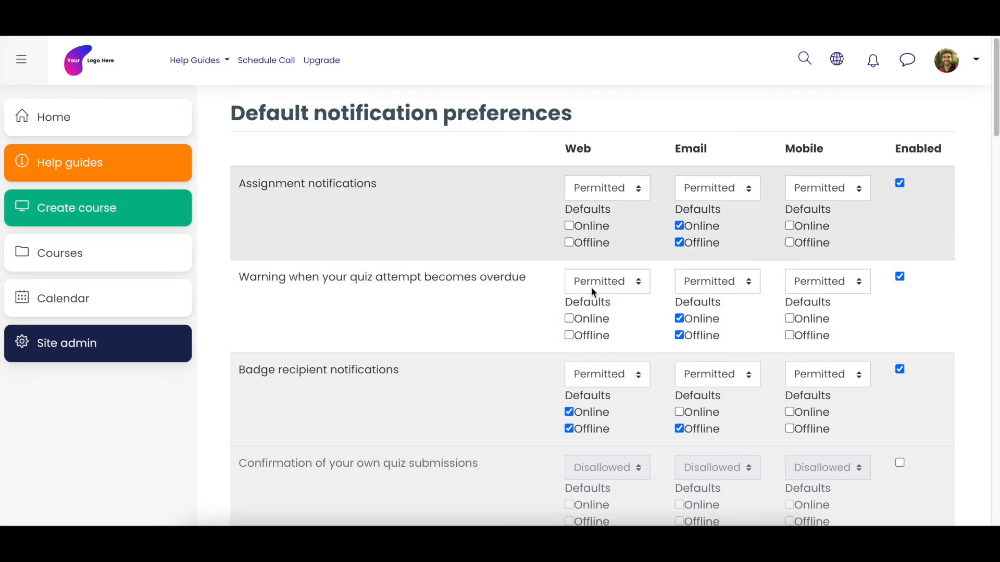
# Step: Review the default notification preferences and disable the Offline email default for Badge recipient notifications
pyautogui.scroll(-3, 464, 329)
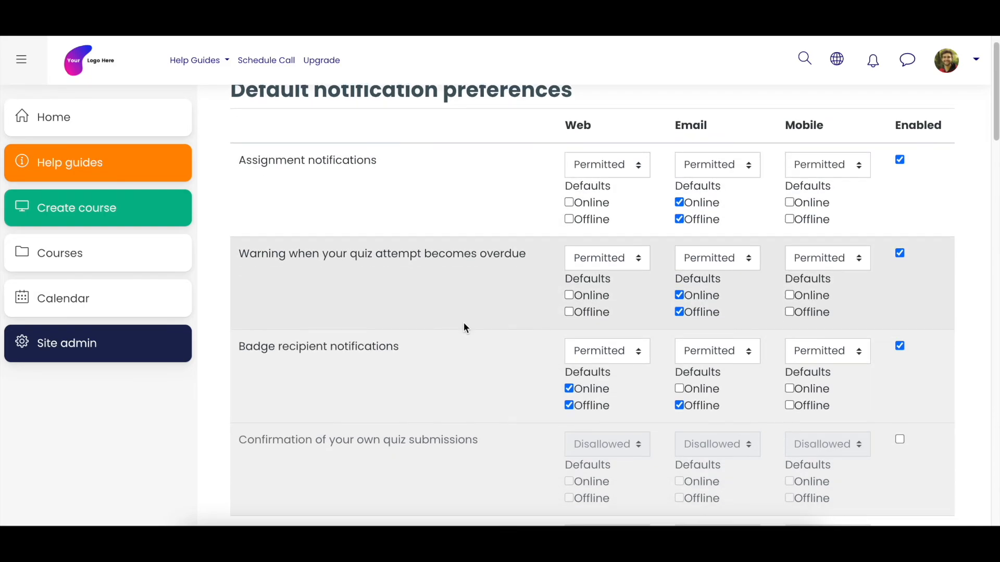
pyautogui.scroll(-5, 464, 324)
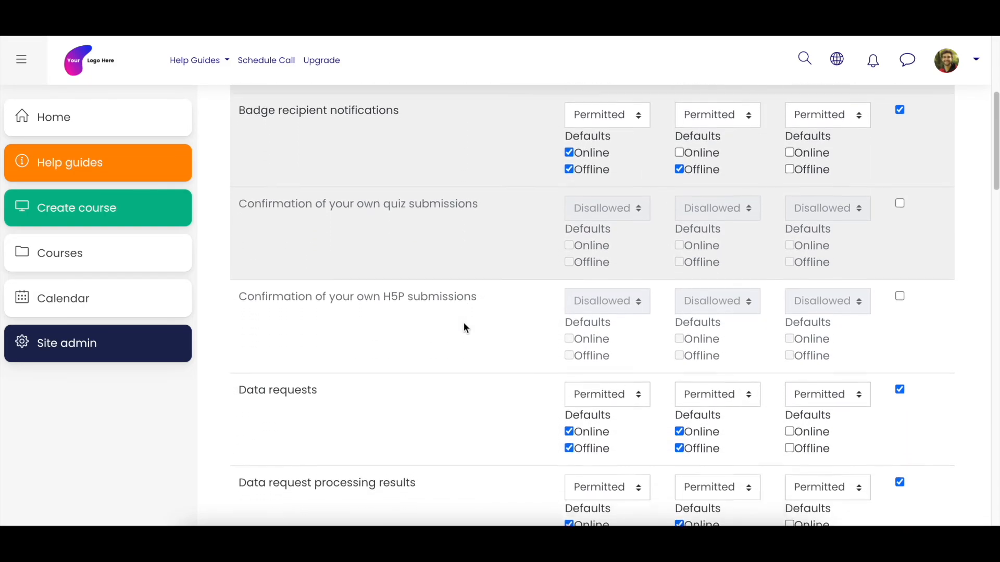
pyautogui.scroll(8, 464, 323)
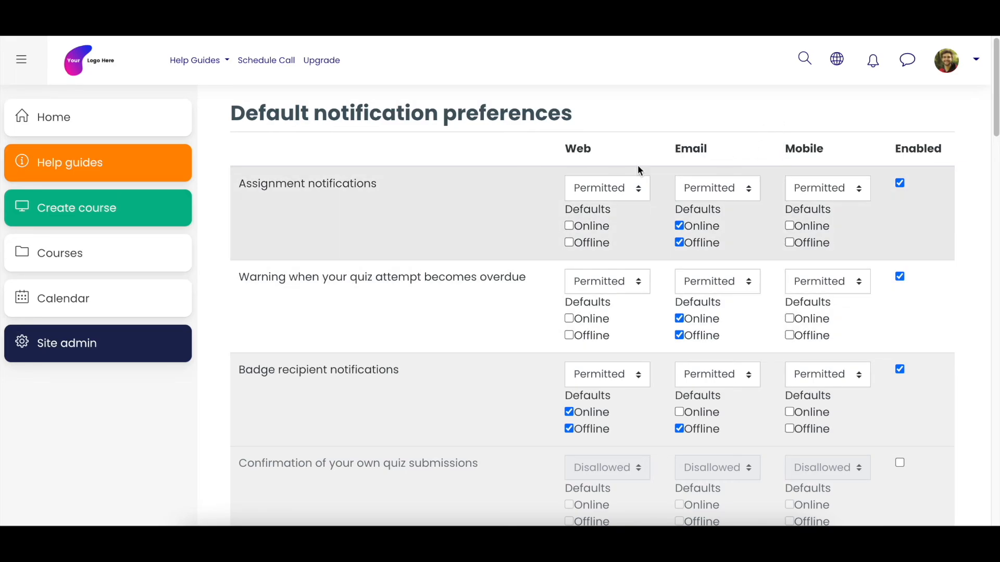
pyautogui.scroll(-2, 215, 314)
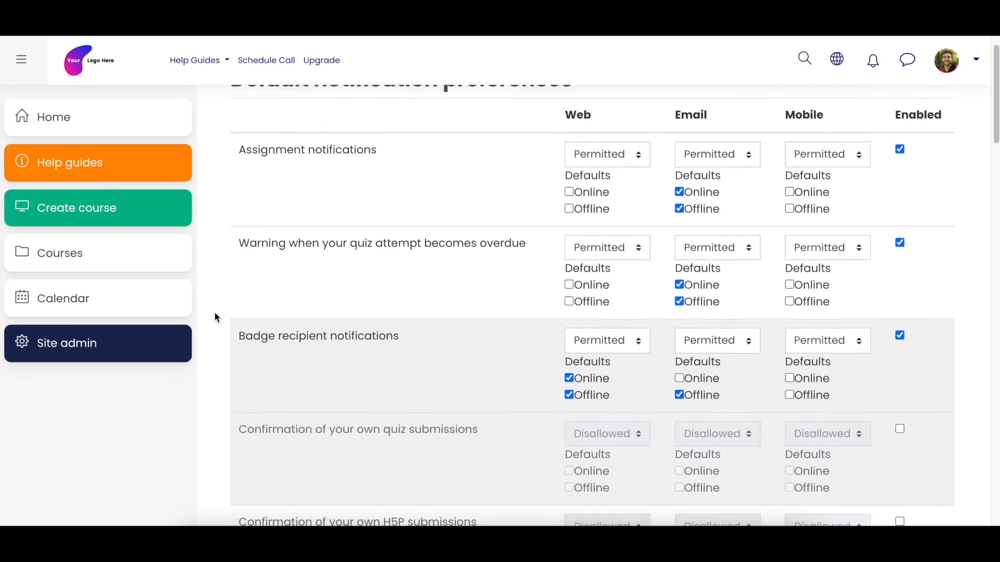
pyautogui.scroll(-2, 215, 313)
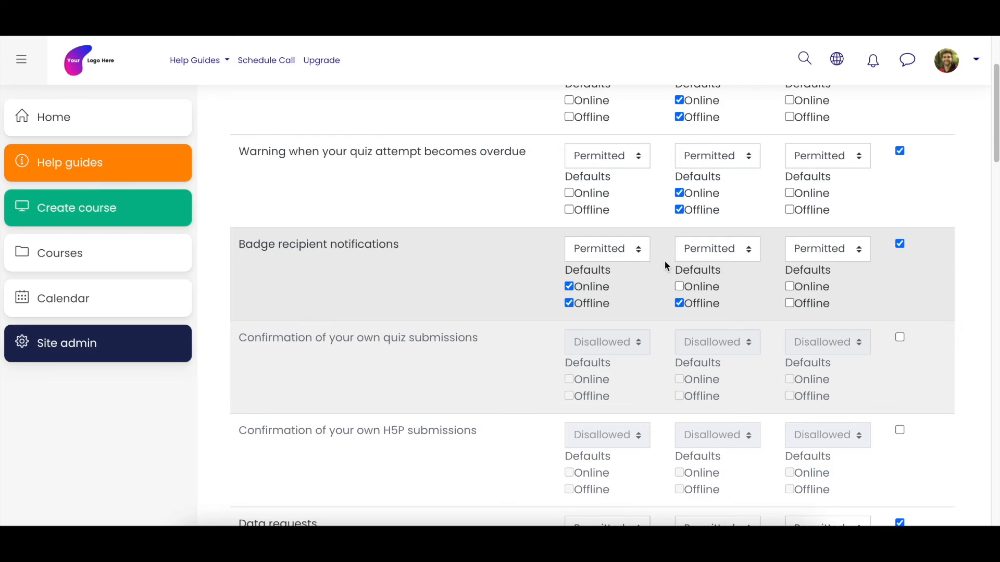
pyautogui.click(680, 304)
pyautogui.scroll(3, 684, 331)
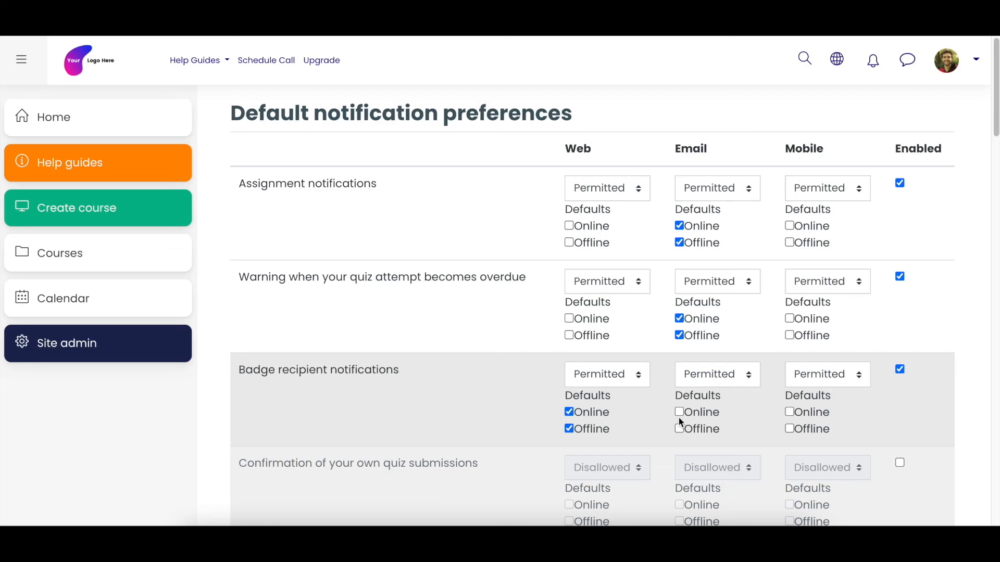
pyautogui.scroll(-1, 677, 419)
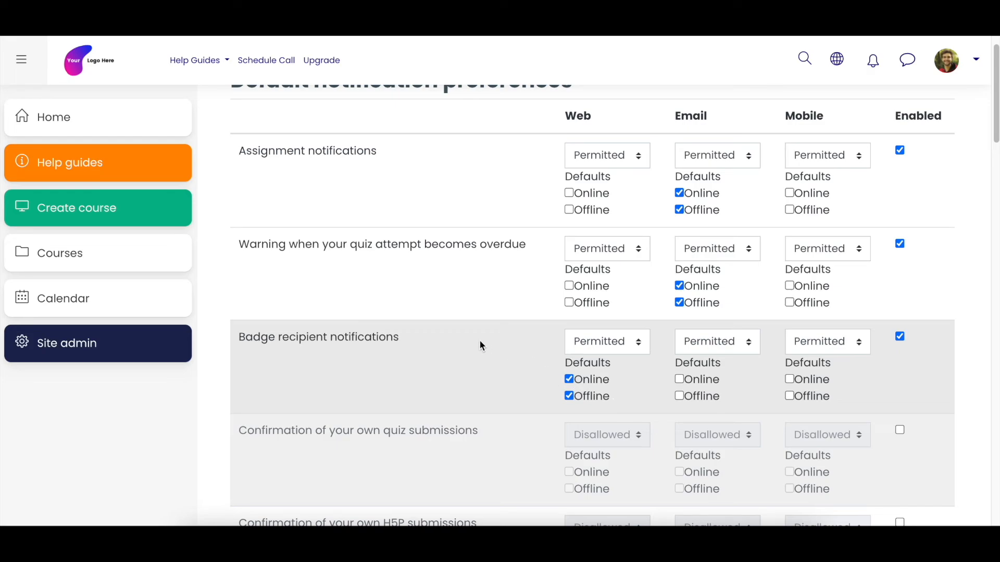
# Step: Enable the Offline email default for Badge recipient notifications again
pyautogui.moveTo(246, 339); pyautogui.dragTo(369, 341)
pyautogui.click(369, 341)
pyautogui.click(570, 395)
# Step: Review the remaining default notification preferences and toggle the Offline email default for Personal messages between users
pyautogui.scroll(-2, 731, 379)
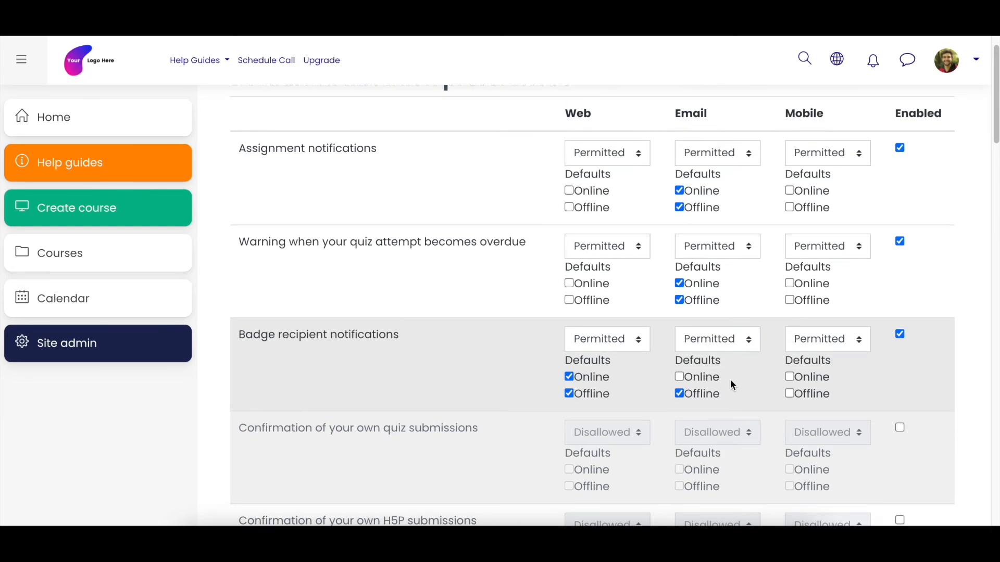
pyautogui.scroll(-6, 730, 385)
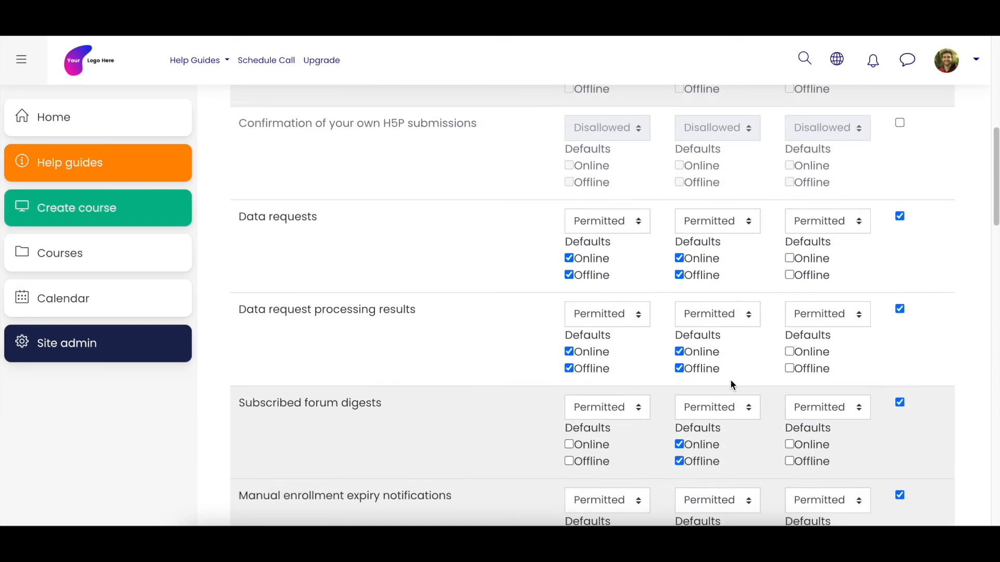
pyautogui.scroll(-5, 731, 384)
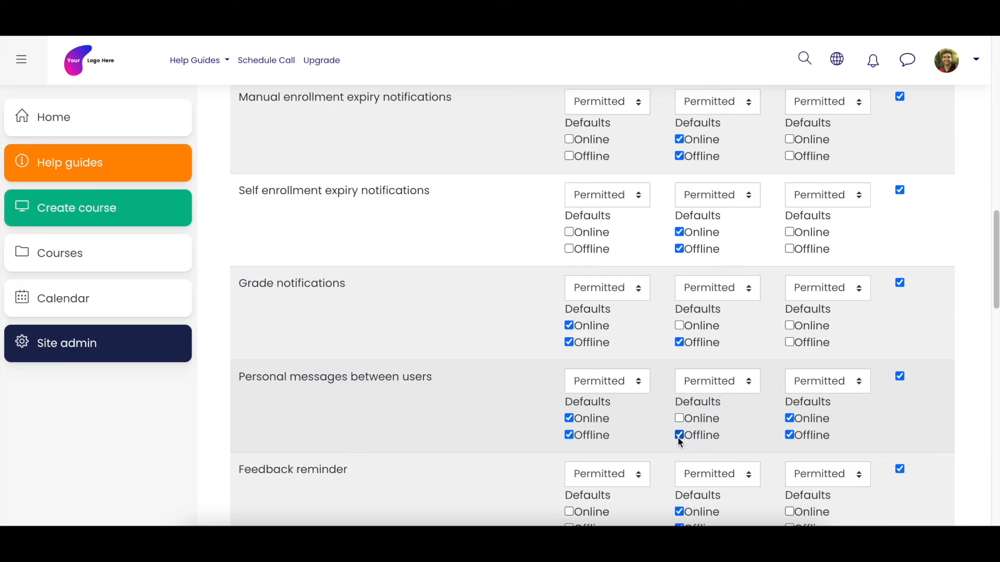
pyautogui.click(679, 436)
pyautogui.scroll(3, 471, 363)
pyautogui.scroll(10, 471, 363)
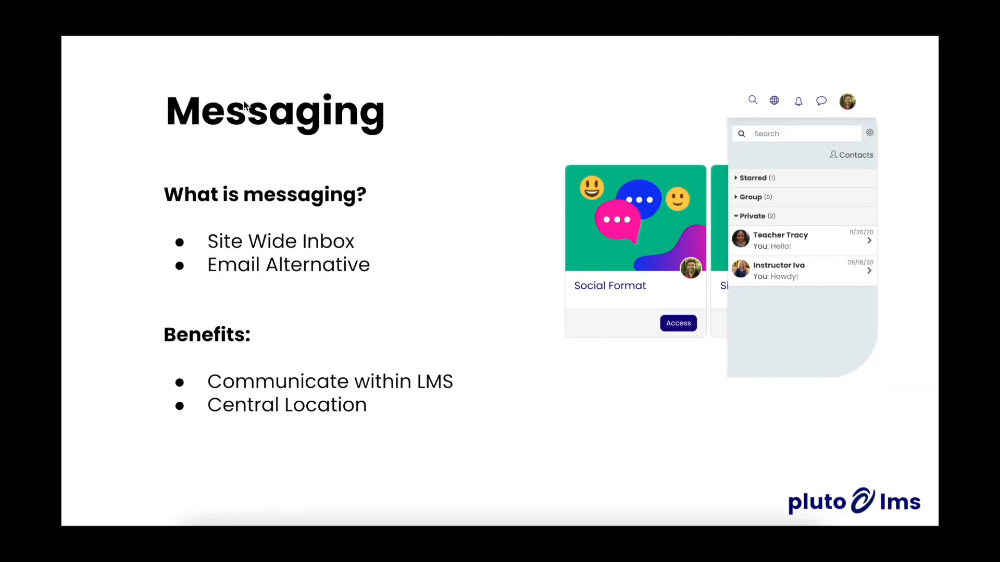
pyautogui.click(421, 233)
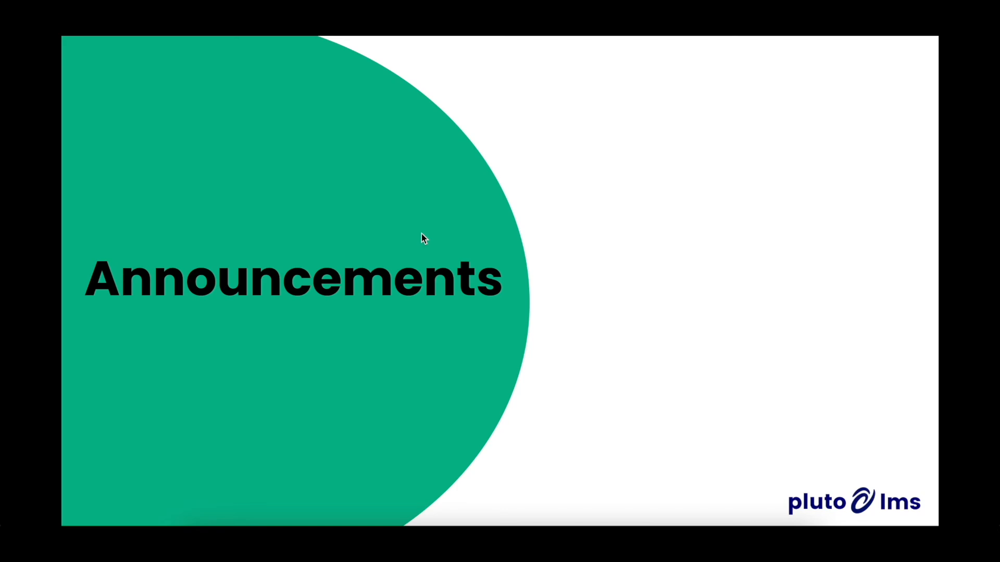
pyautogui.click(421, 233)
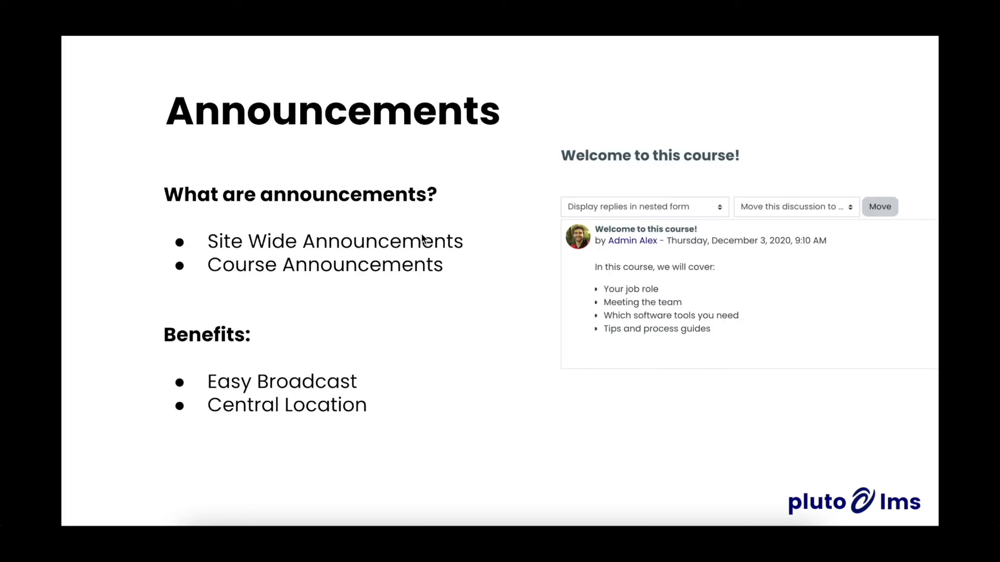
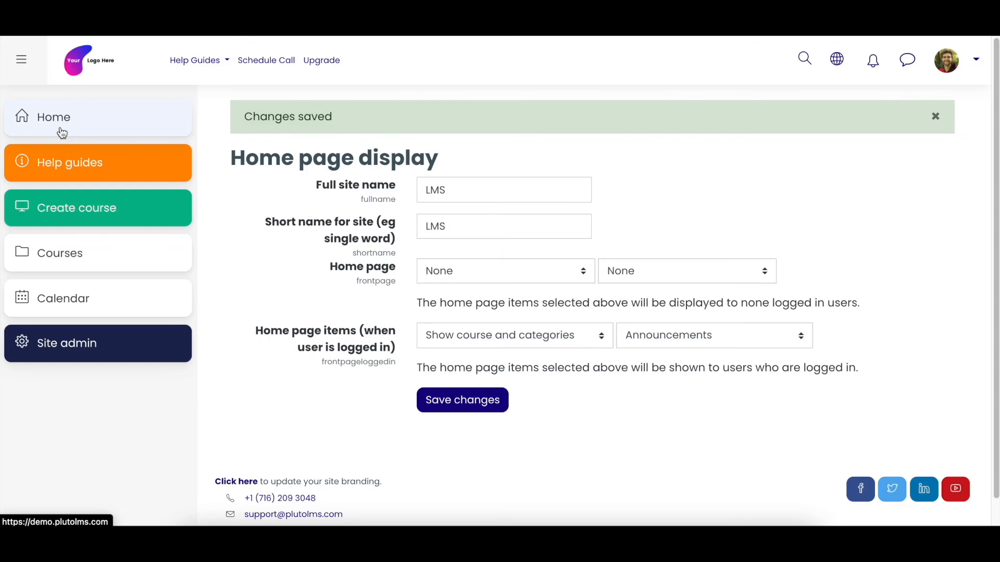
# Step: Start a new topic in the Site news forum on the home page
pyautogui.scroll(-4, 410, 267)
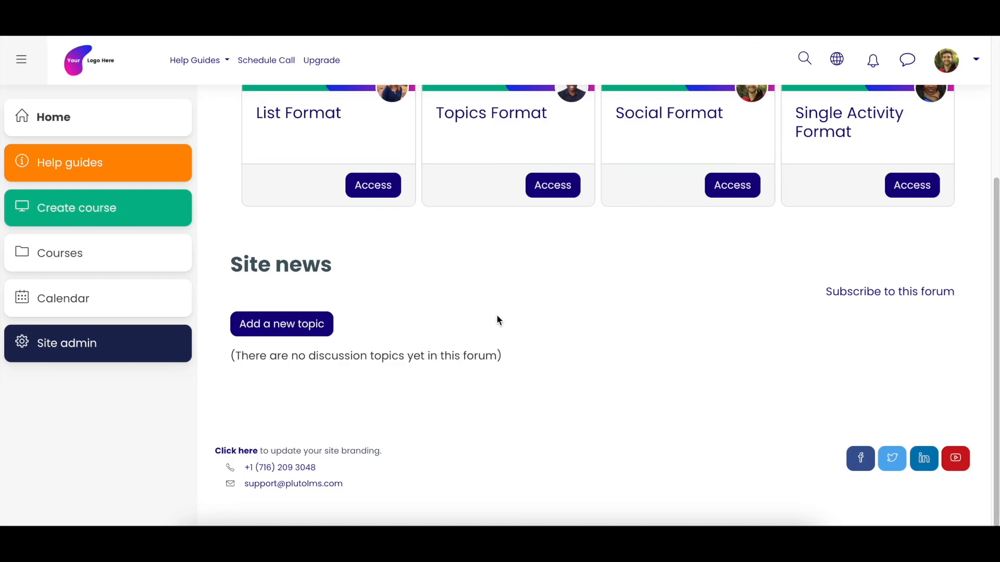
pyautogui.click(284, 326)
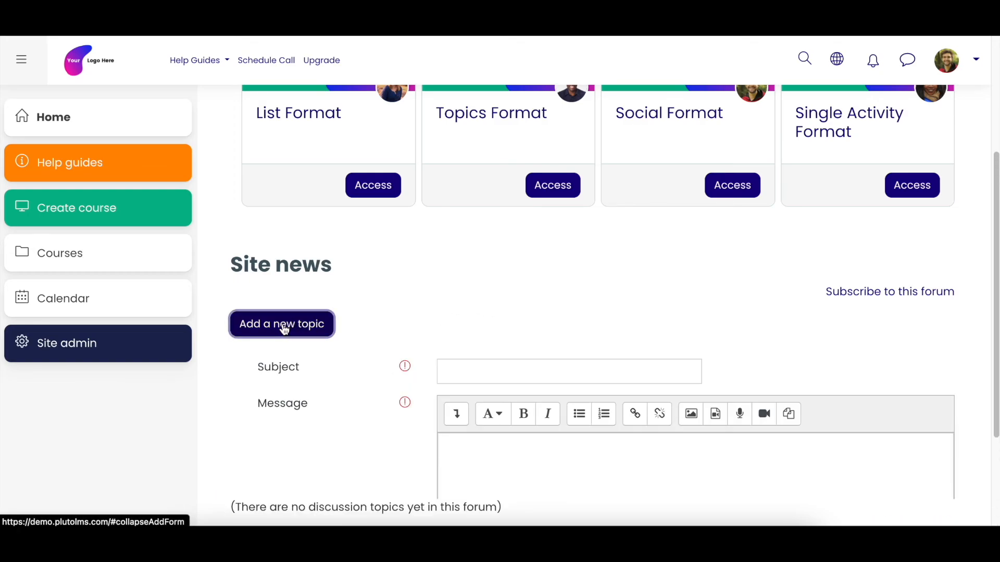
pyautogui.scroll(-3, 350, 323)
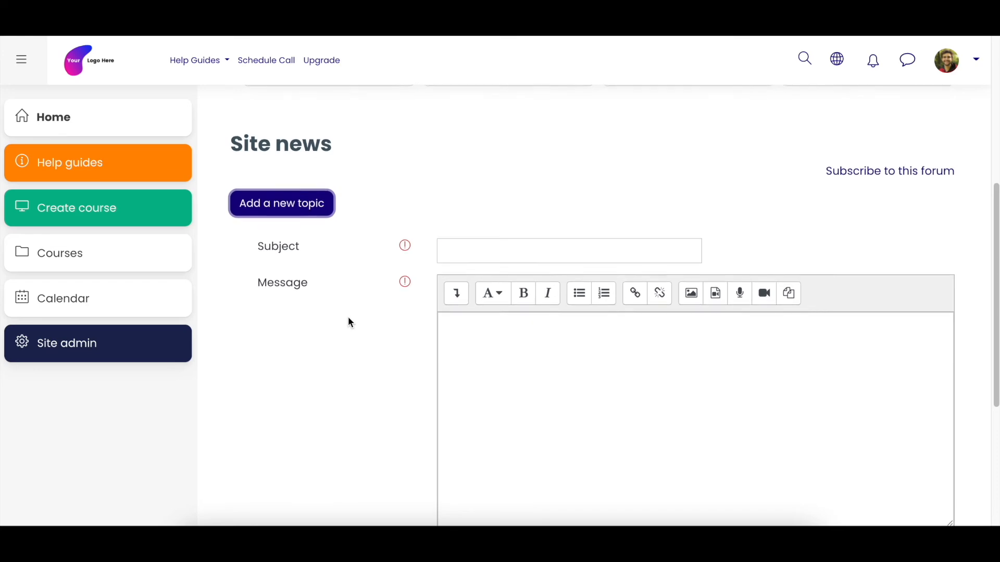
pyautogui.scroll(-1, 350, 322)
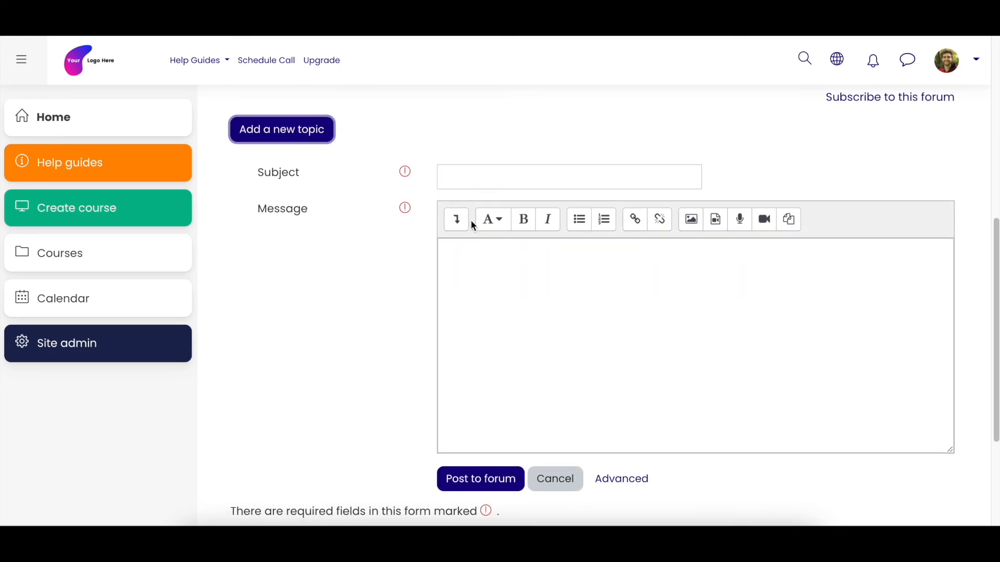
# Step: View the message editor's additional formatting tools and collapse them again
pyautogui.click(457, 220)
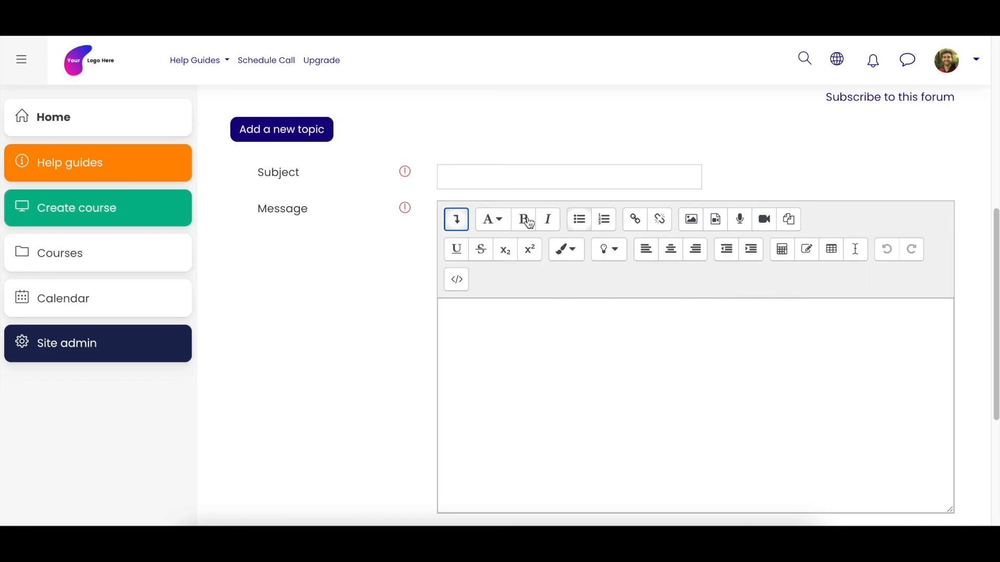
pyautogui.click(713, 274)
pyautogui.click(457, 221)
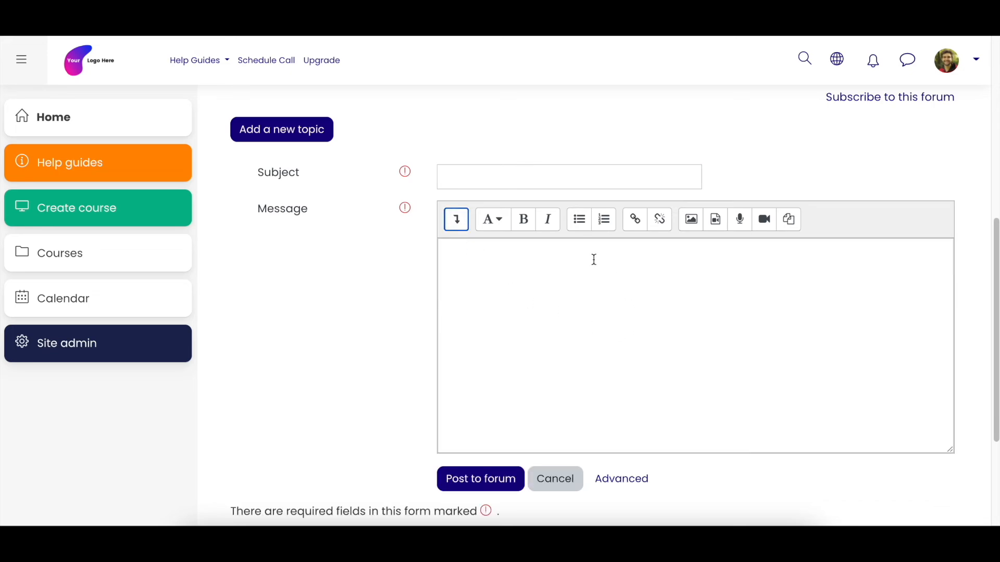
pyautogui.click(547, 264)
# Step: Set the new topic's subject to "Welcome our new LMS!"
pyautogui.click(511, 186)
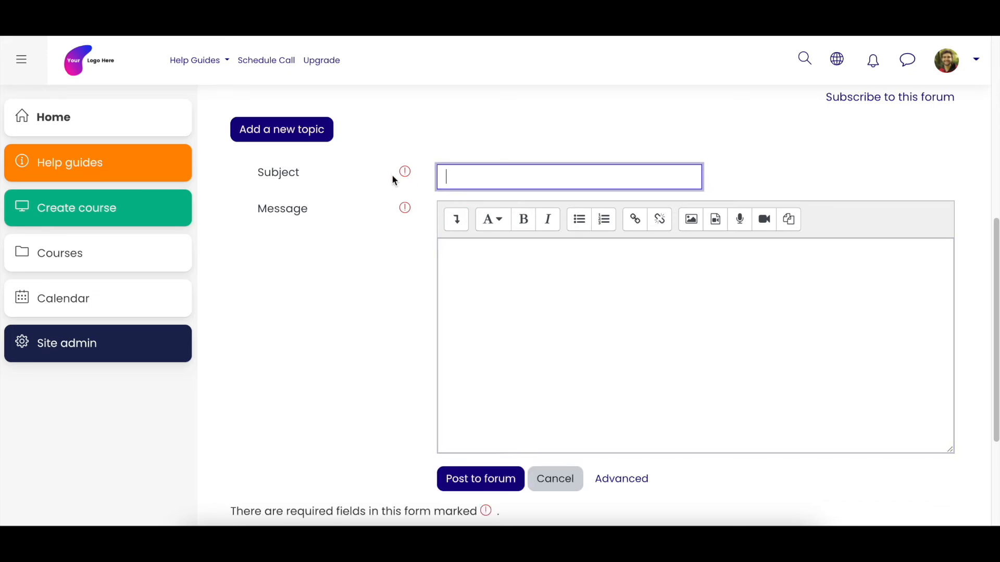
pyautogui.write('Welcome our new LMS')
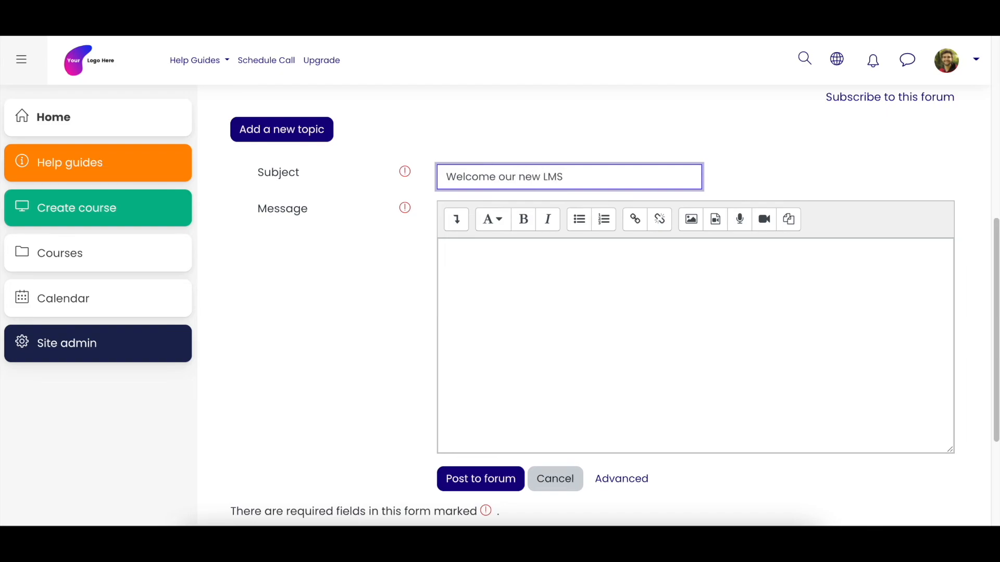
pyautogui.write('!')
# Step: Write the message "We hope you enjoy our new way of learning!" and post the topic to the forum
pyautogui.click(513, 308)
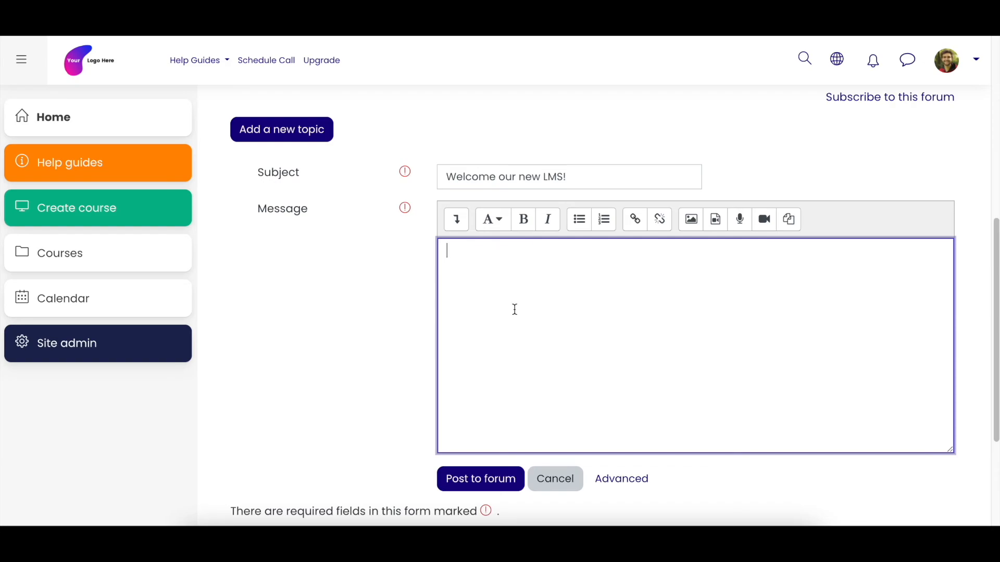
pyautogui.write('We hope you enjjo')
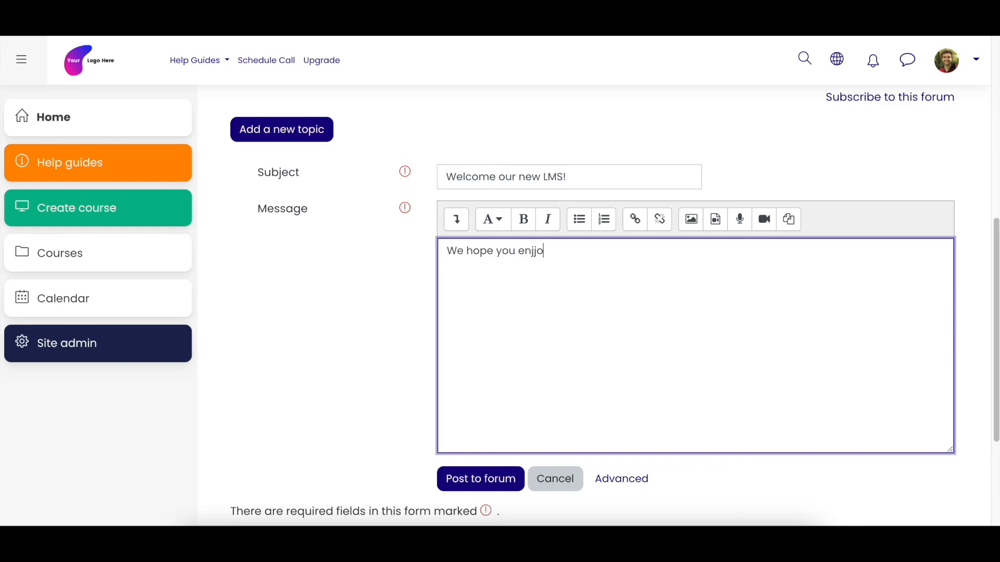
pyautogui.press('BackSpace')
pyautogui.press('BackSpace')
pyautogui.write('oy ou')
pyautogui.press('BackSpace')
pyautogui.press('BackSpace')
pyautogui.write('y our new way of learning!')
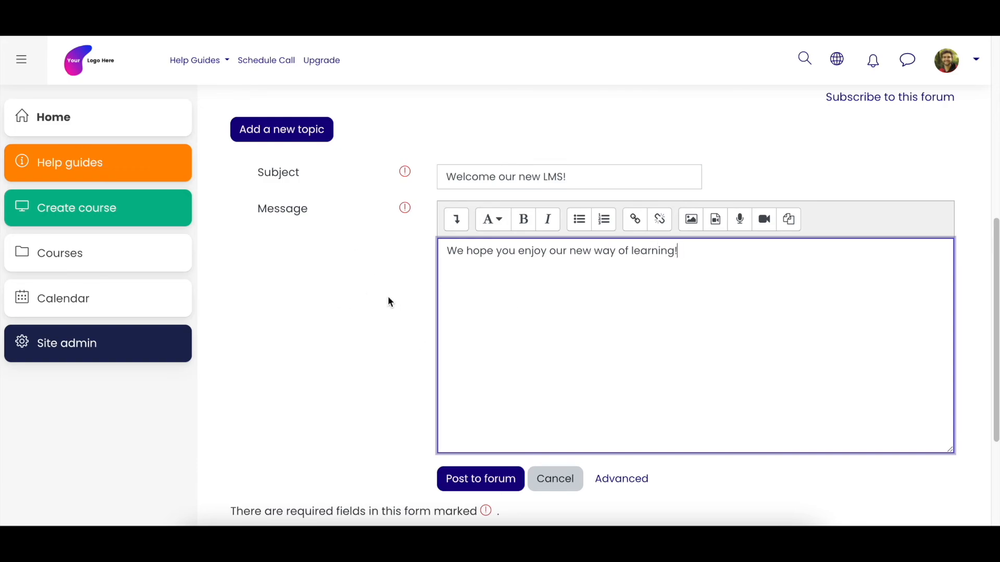
pyautogui.click(453, 476)
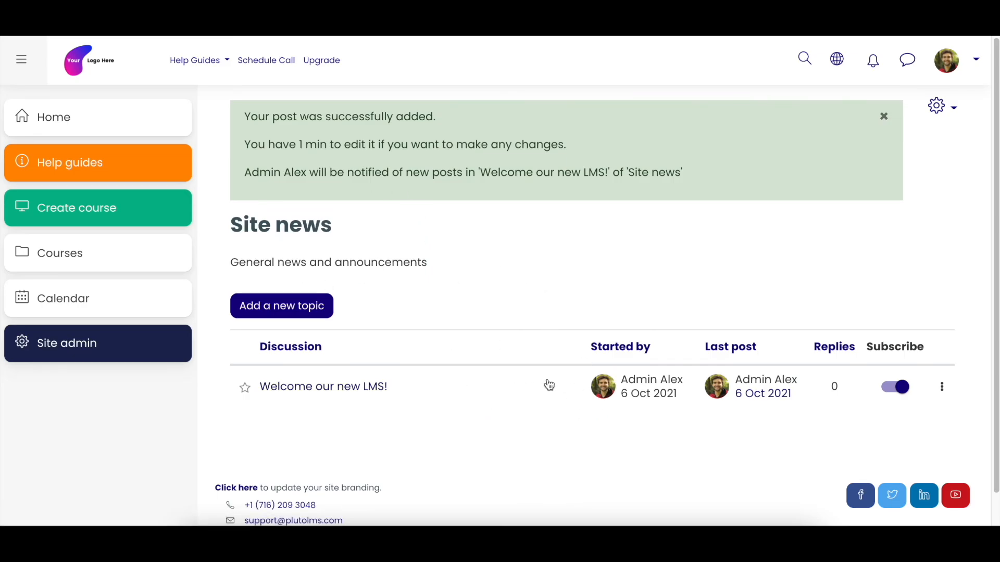
# Step: Return to the home page and view the new announcement under Site news
pyautogui.click(46, 116)
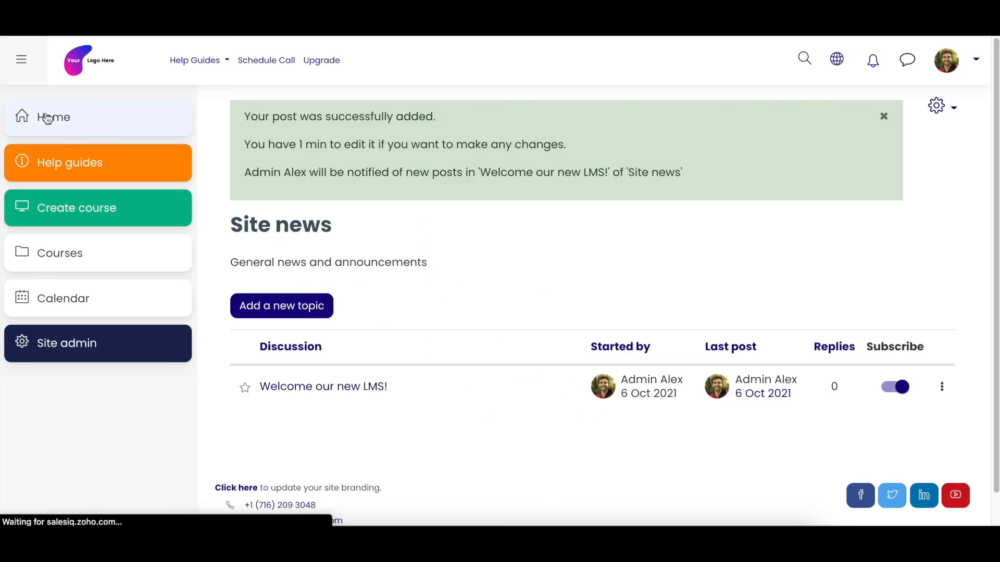
pyautogui.scroll(-5, 384, 197)
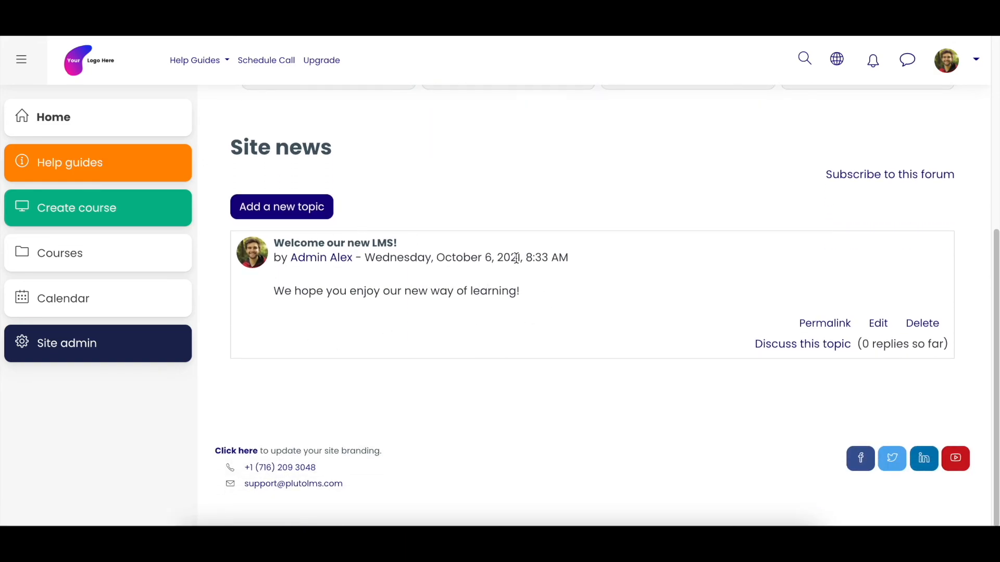
pyautogui.scroll(1, 516, 259)
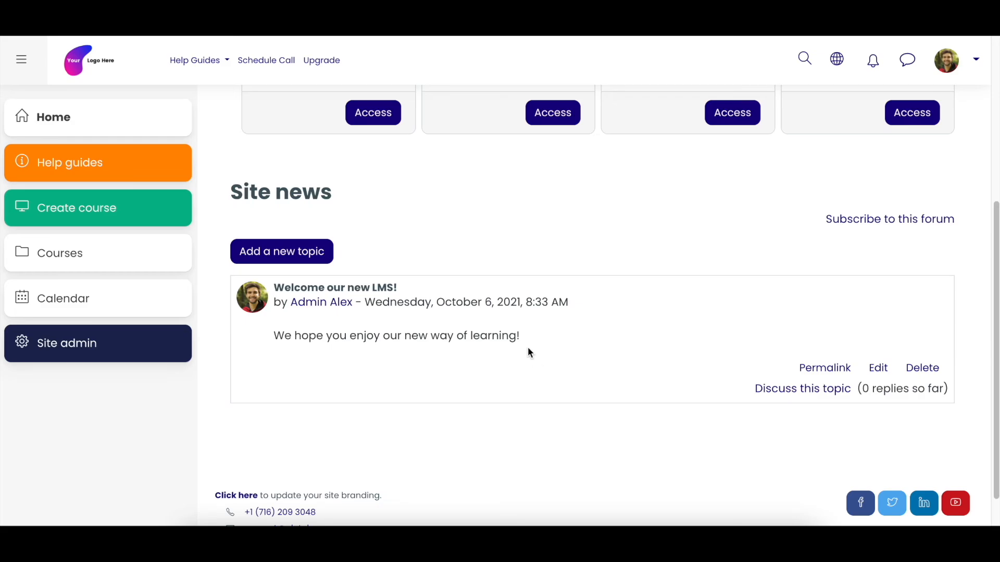
pyautogui.scroll(5, 527, 347)
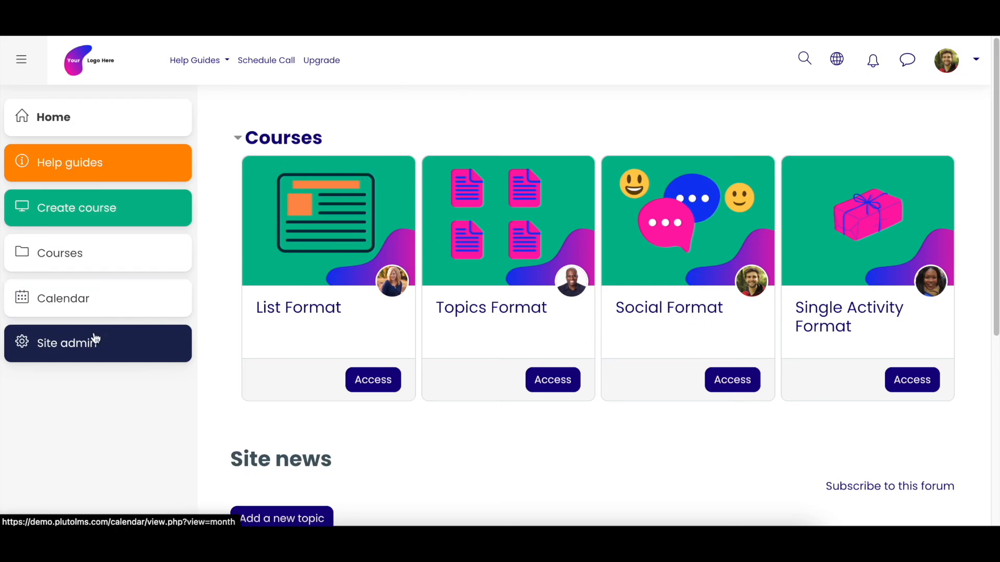
# Step: In Site admin's Home page display, set the logged-in home page items to Announcements, then Show course and categories, and save the changes
pyautogui.click(94, 351)
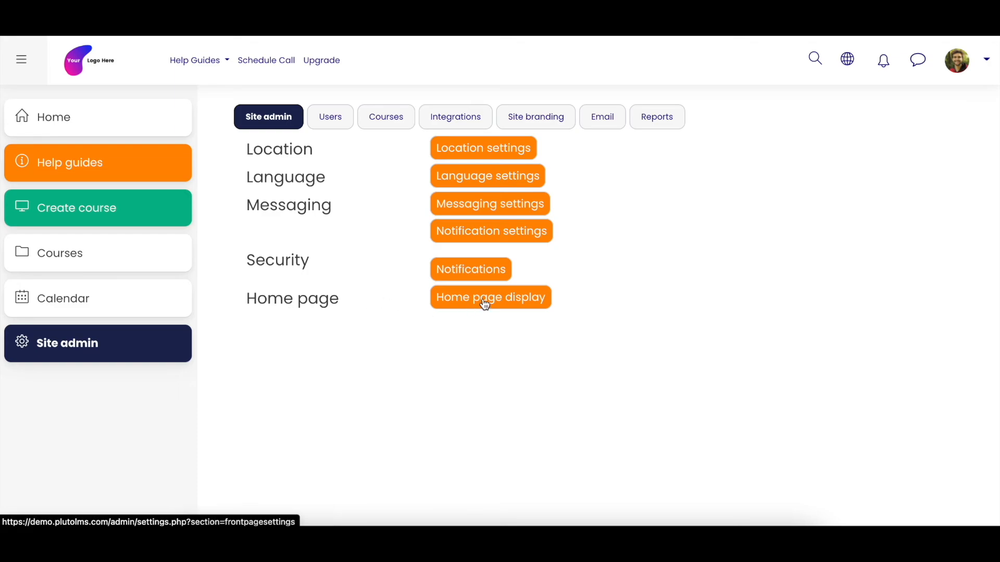
pyautogui.click(485, 302)
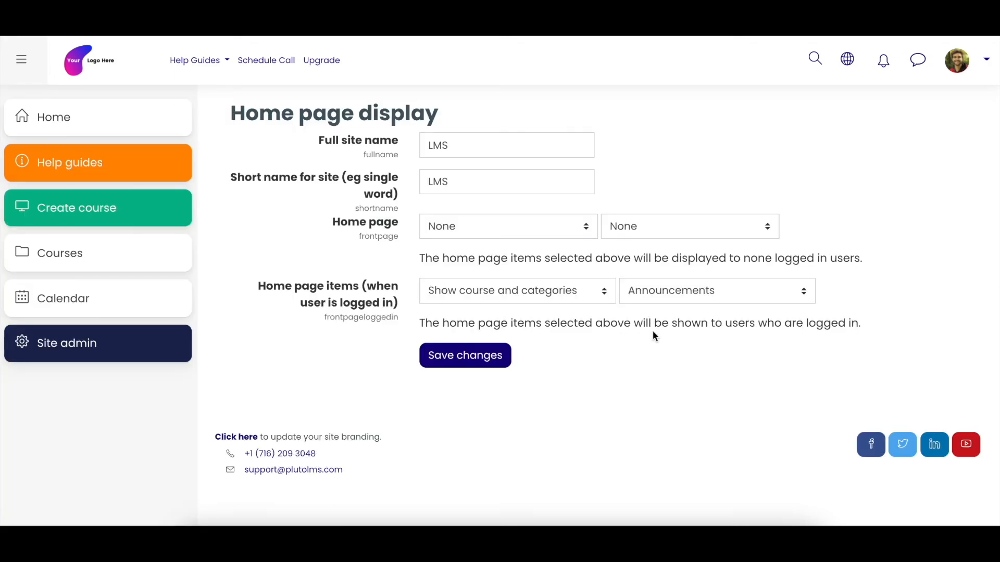
pyautogui.click(582, 294)
pyautogui.click(521, 258)
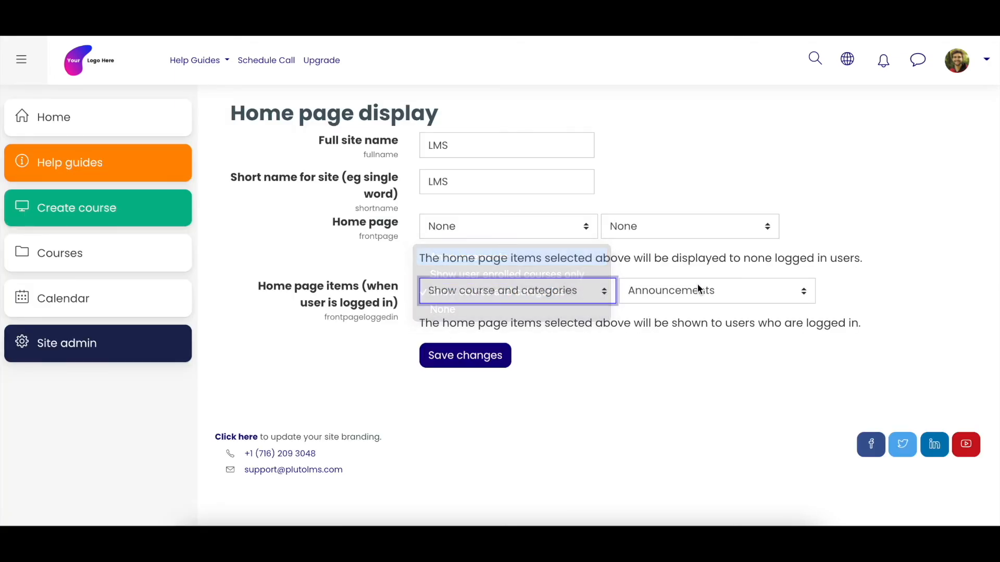
pyautogui.click(698, 289)
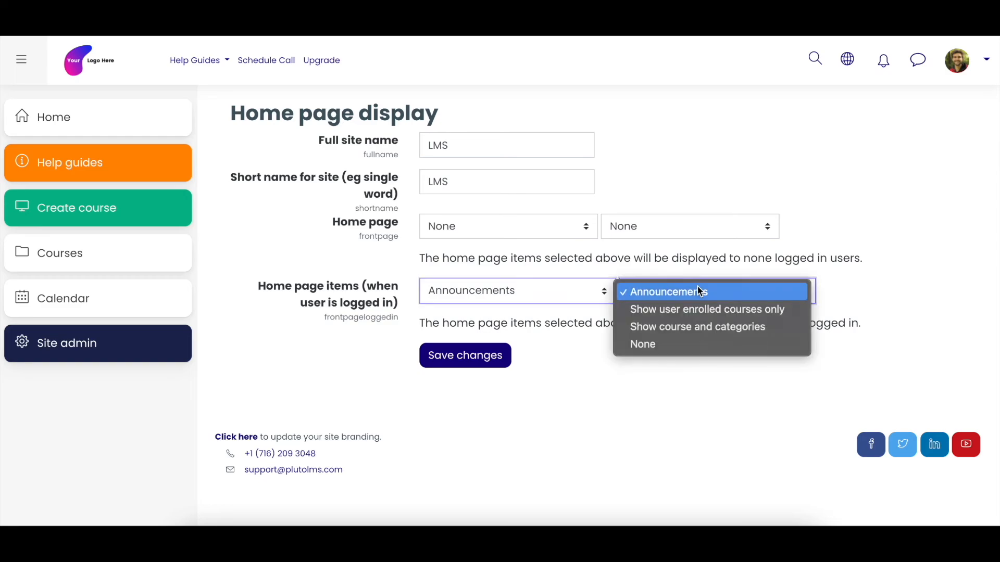
pyautogui.click(701, 328)
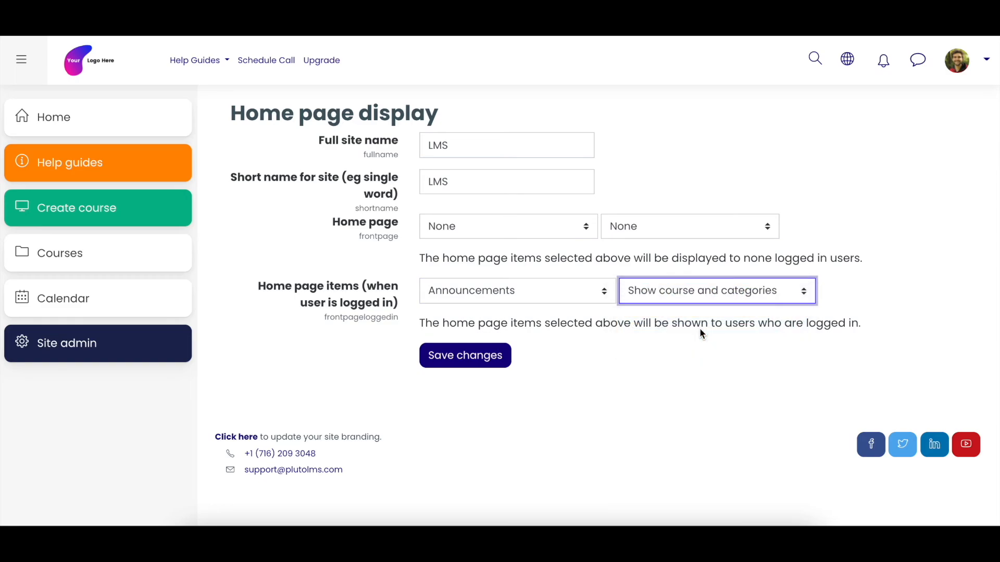
pyautogui.click(489, 353)
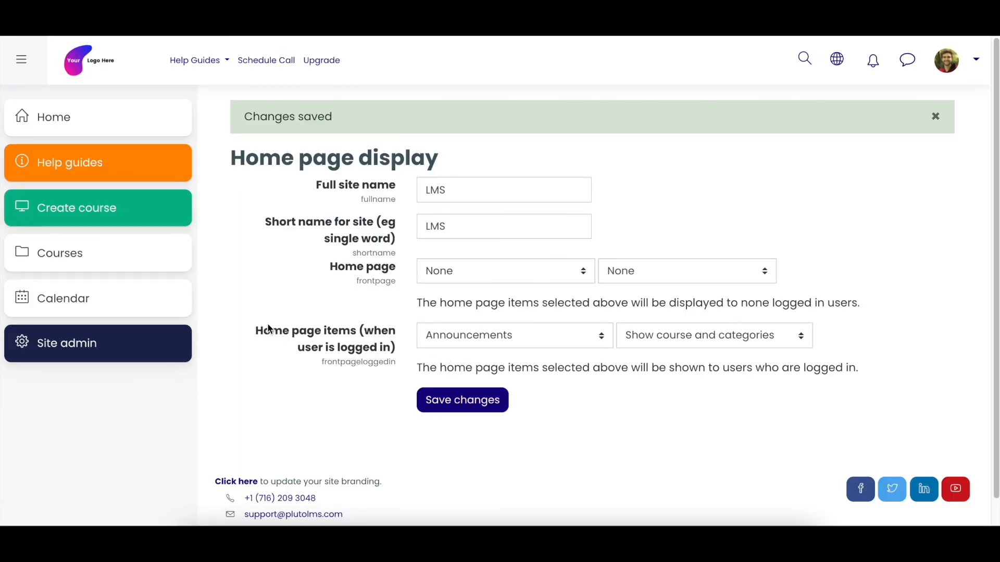
# Step: Examine the logged-in home page items setting and the Home page options for visitors who are not logged in
pyautogui.moveTo(285, 331); pyautogui.dragTo(379, 346)
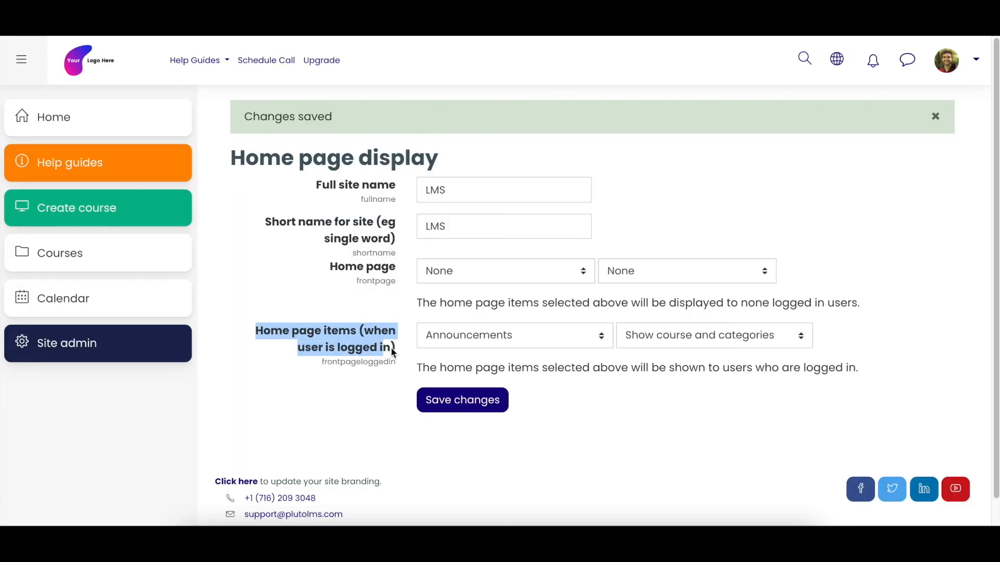
pyautogui.click(392, 352)
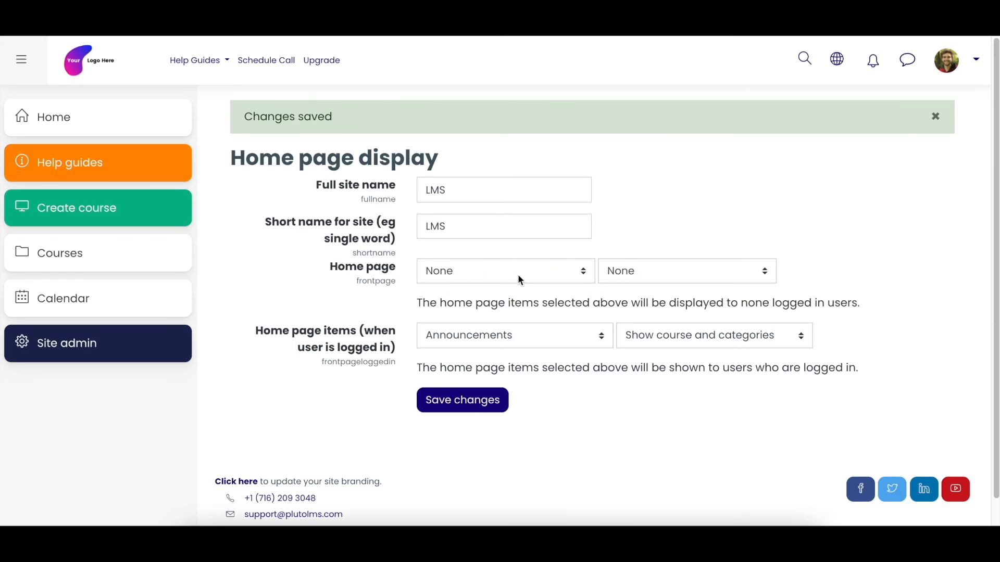
pyautogui.click(540, 272)
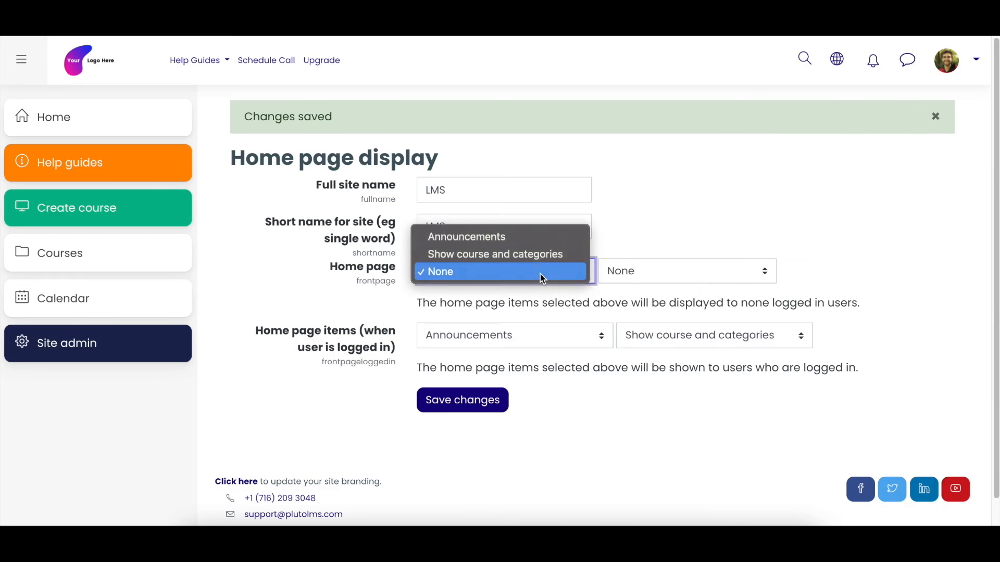
pyautogui.click(489, 263)
pyautogui.click(711, 237)
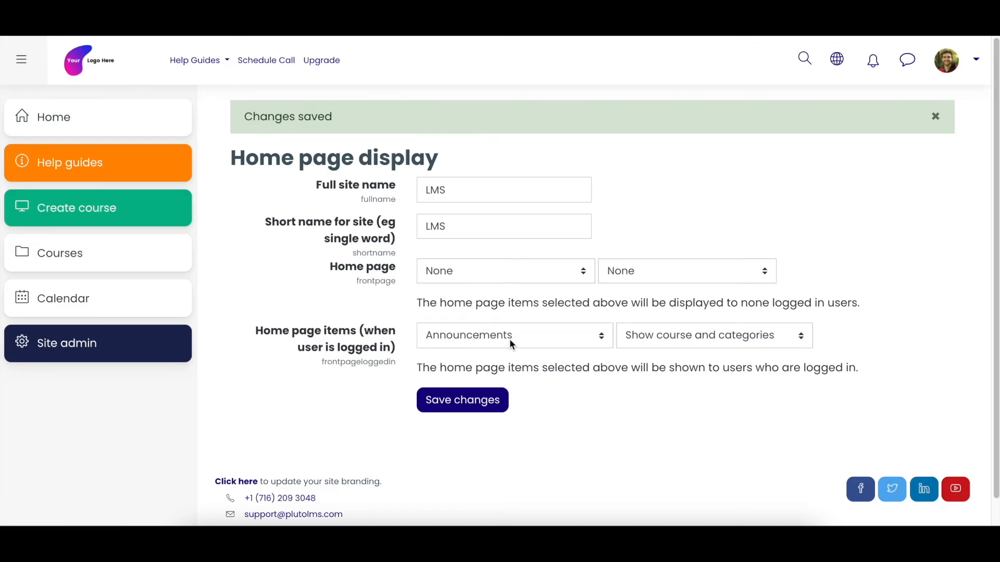
# Step: Return to the home page and check the order of the Site news and Courses sections
pyautogui.click(50, 129)
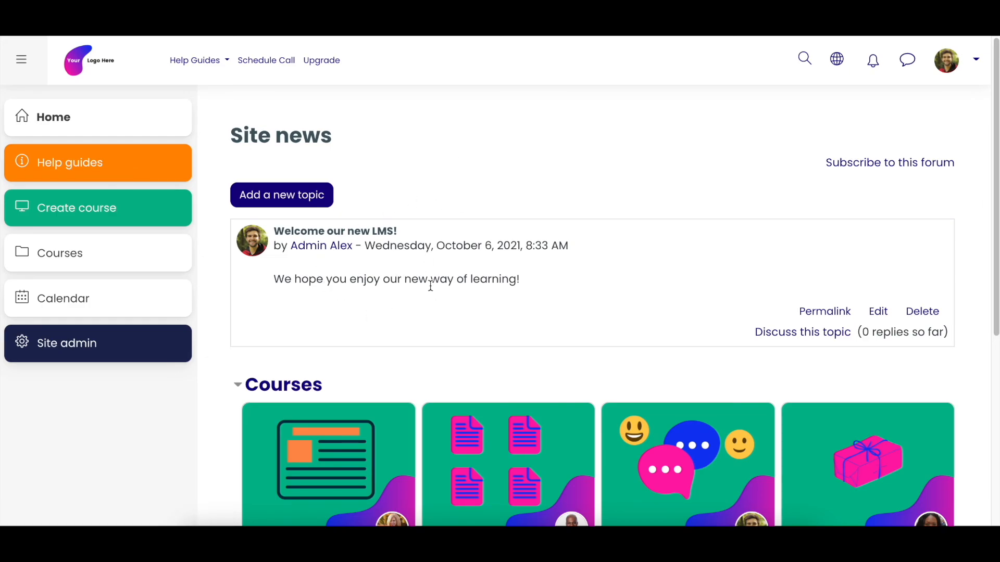
pyautogui.scroll(-6, 430, 286)
pyautogui.scroll(6, 430, 286)
pyautogui.scroll(-3, 509, 179)
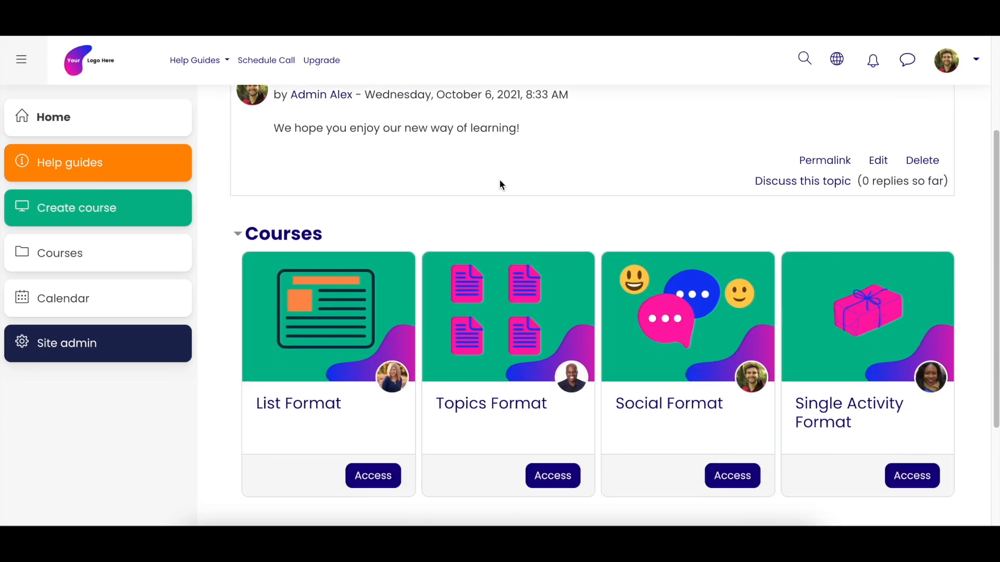
# Step: Open the Announcements forum in the List Format course and read the "Welcome to this course!" discussion
pyautogui.click(318, 403)
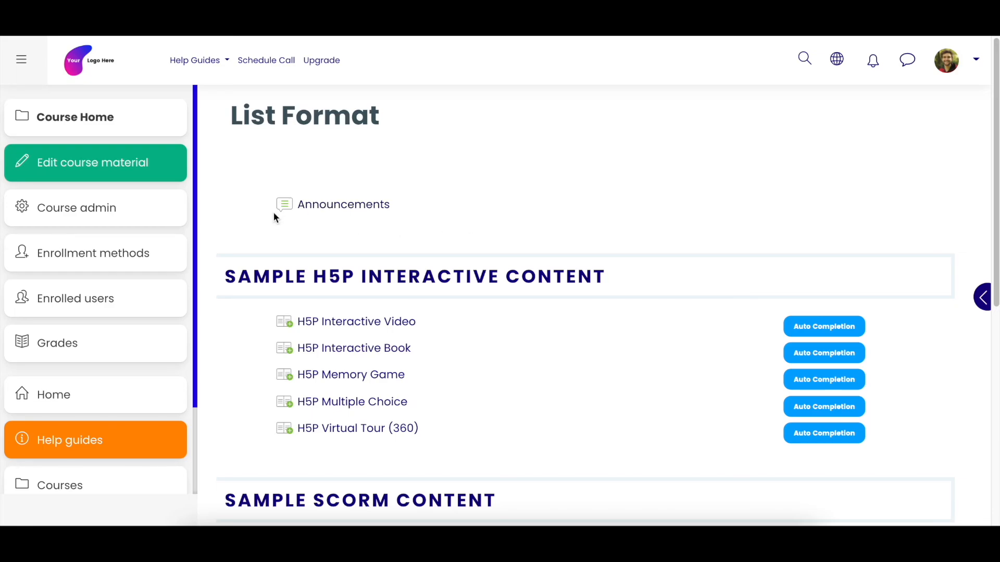
pyautogui.click(337, 212)
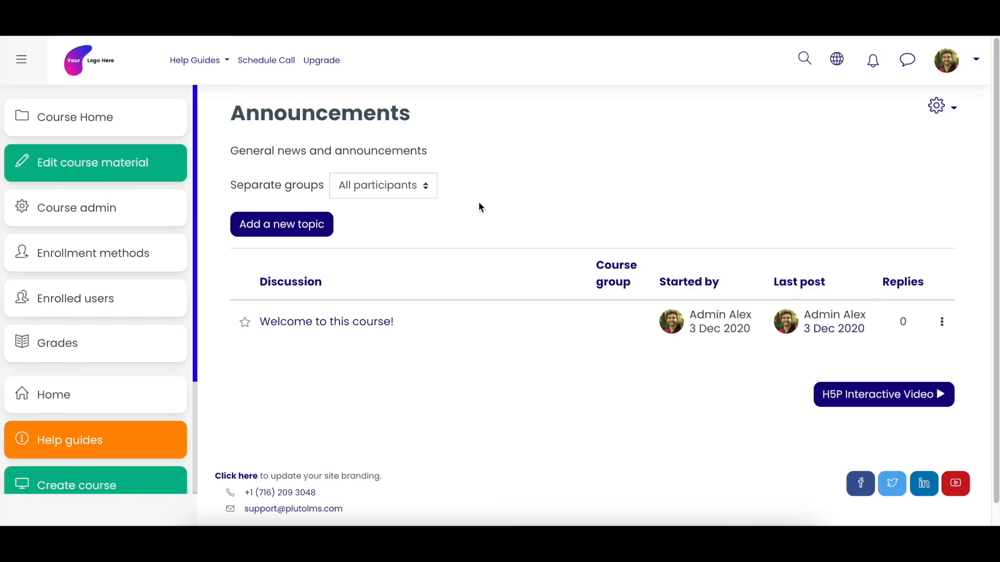
pyautogui.click(357, 326)
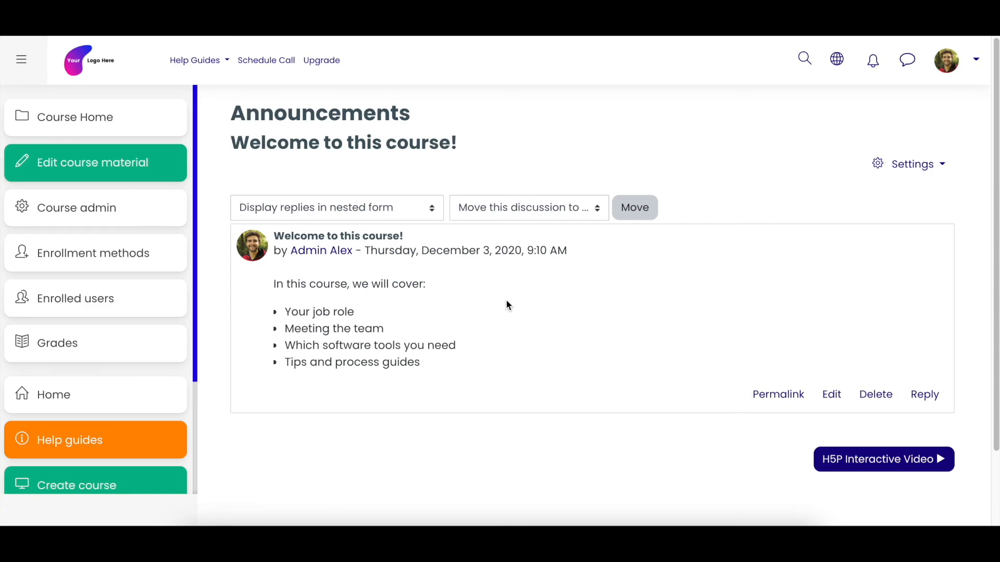
pyautogui.scroll(-1, 643, 359)
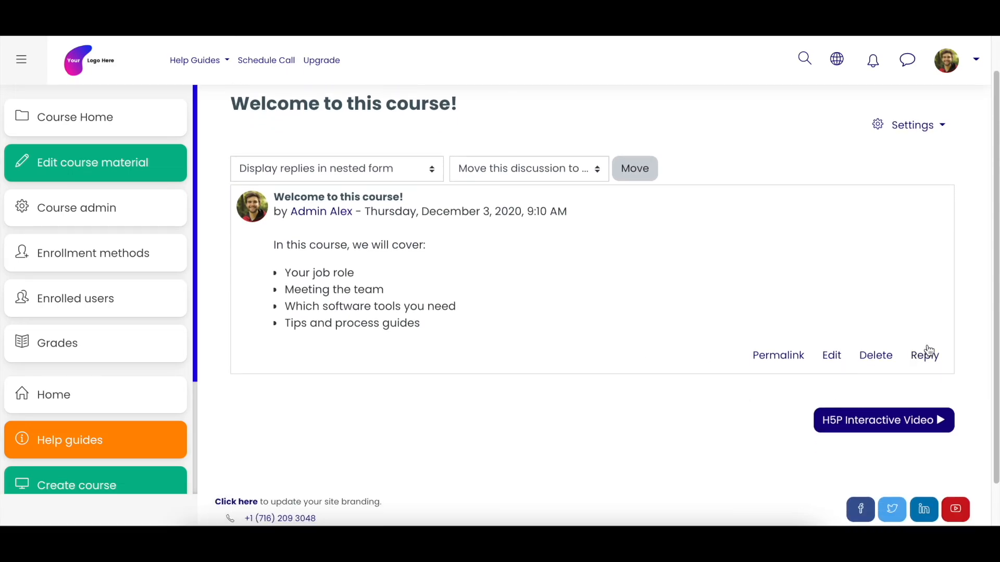
pyautogui.scroll(1, 557, 313)
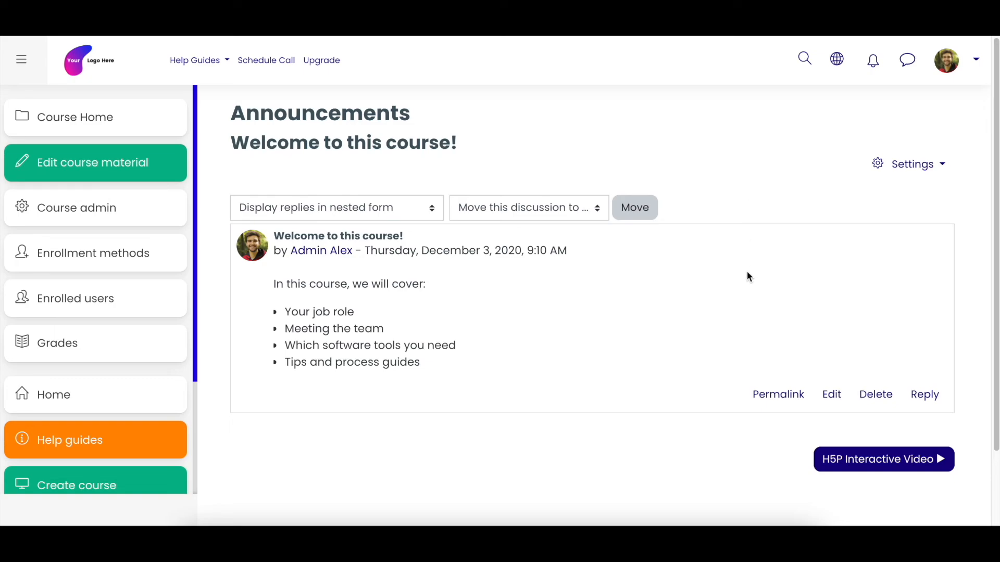
pyautogui.scroll(-1, 715, 327)
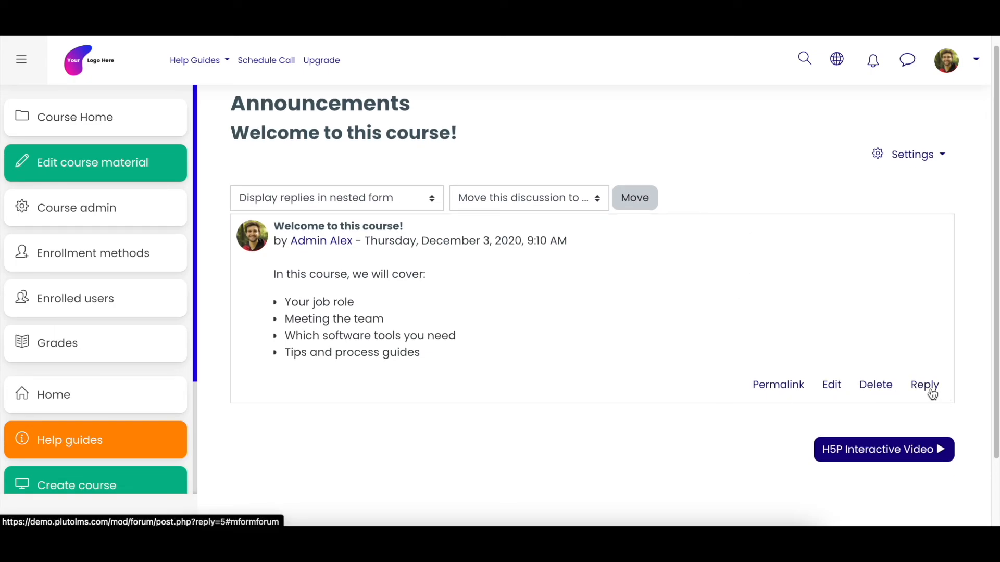
# Step: Open the advanced reply form for the "Welcome to this course!" post and examine its Subject and Message fields
pyautogui.click(932, 394)
pyautogui.scroll(-2, 660, 308)
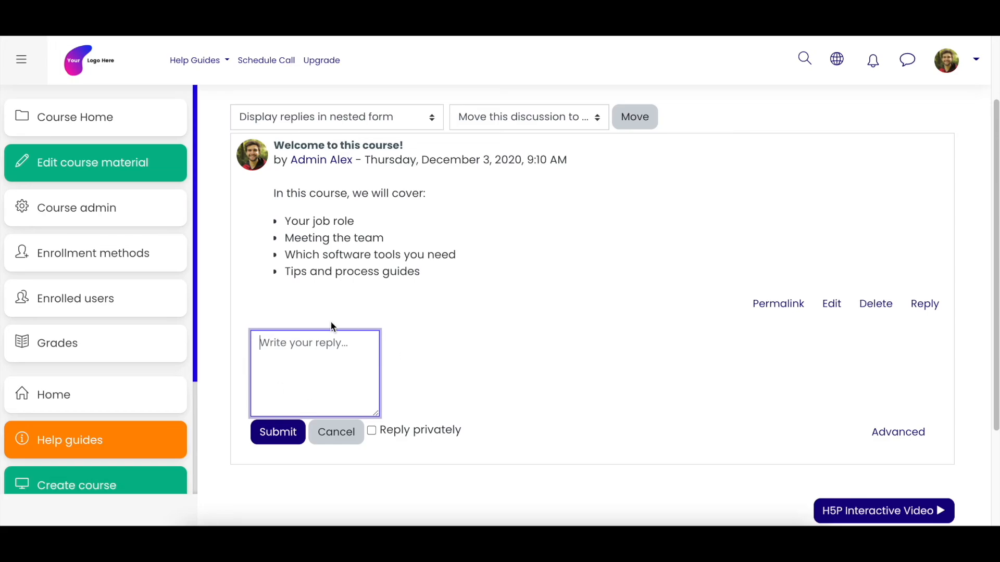
pyautogui.click(896, 437)
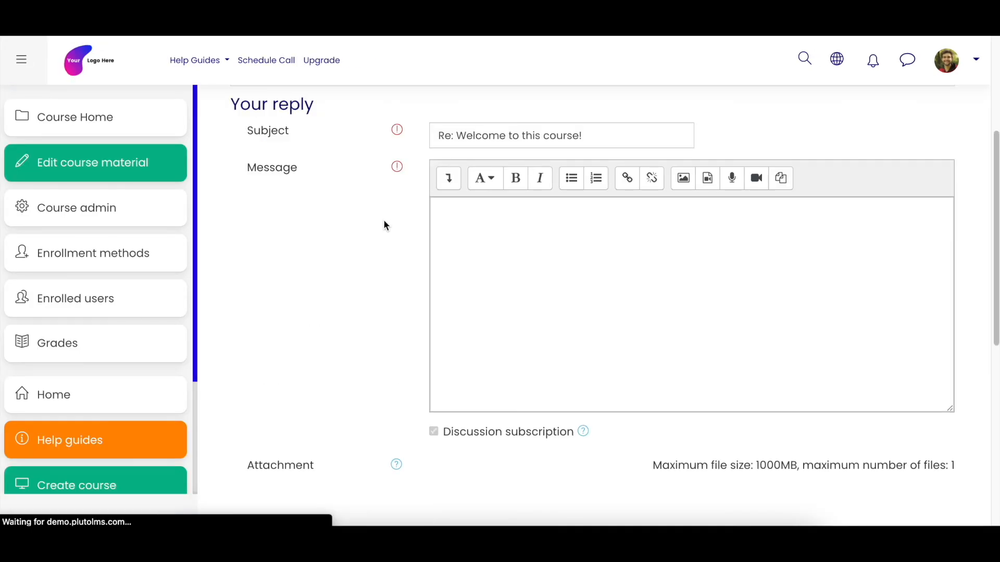
pyautogui.click(455, 181)
pyautogui.click(457, 182)
pyautogui.click(495, 288)
pyautogui.click(405, 322)
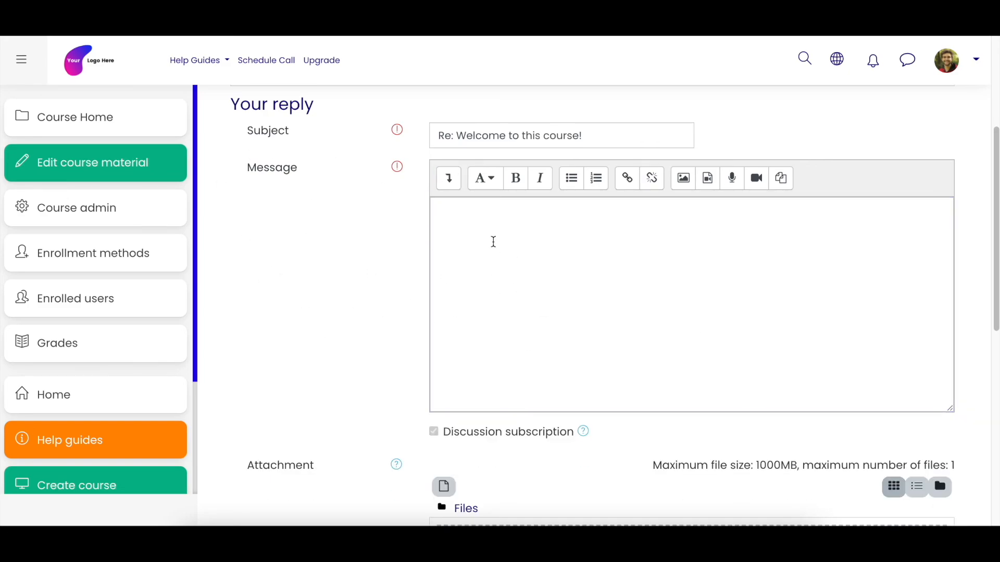
pyautogui.click(530, 235)
pyautogui.click(368, 239)
# Step: Examine the reply form's attachment, notification and Reply privately options, and leave for the home page without saving the reply
pyautogui.scroll(-3, 368, 240)
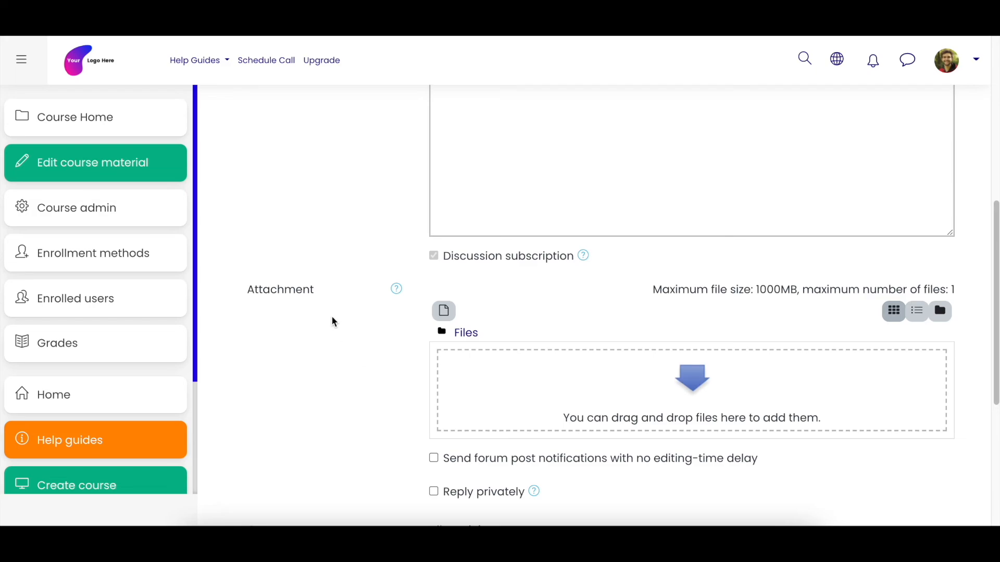
pyautogui.scroll(-1, 336, 320)
pyautogui.scroll(1, 339, 303)
pyautogui.scroll(1, 339, 304)
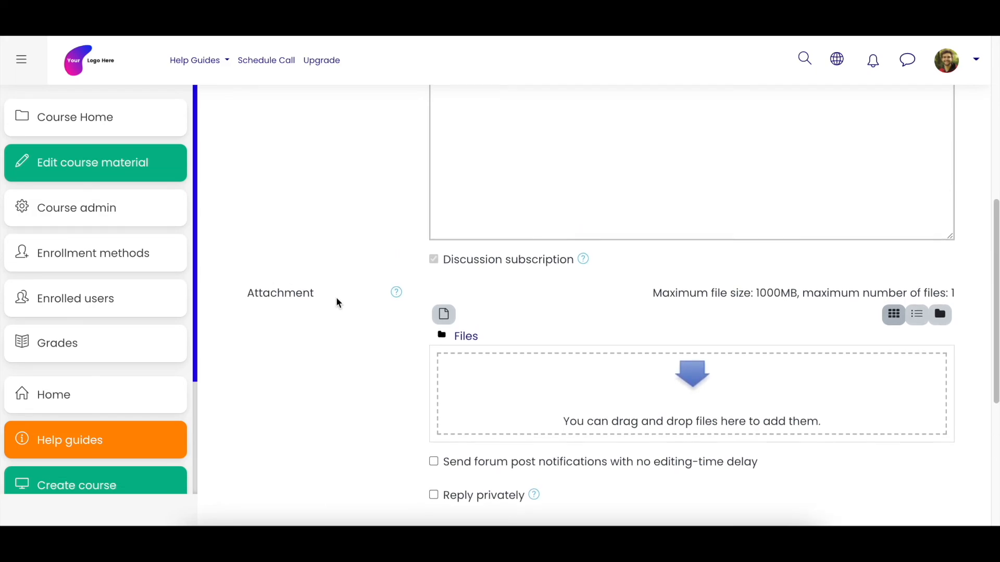
pyautogui.scroll(1, 339, 303)
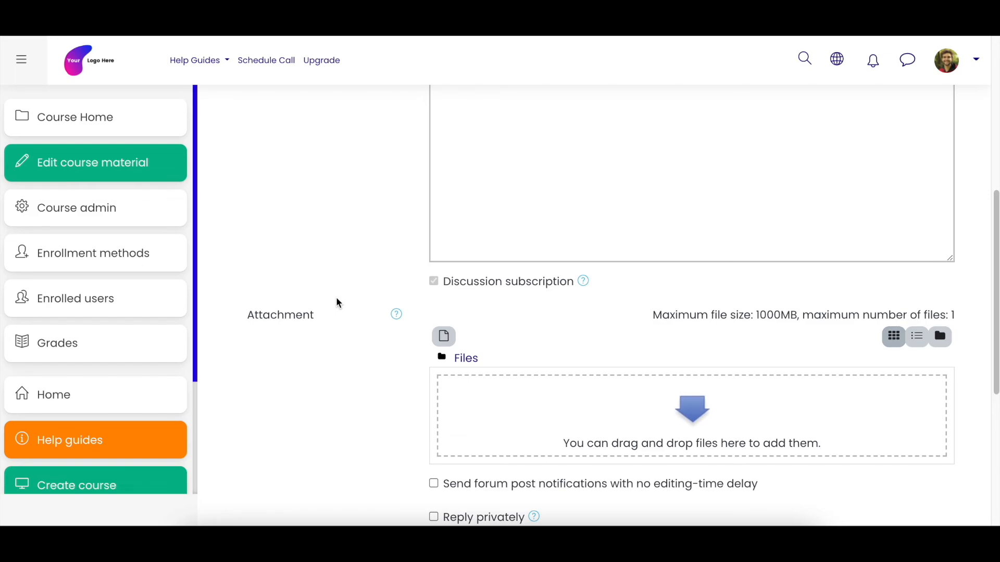
pyautogui.scroll(-3, 338, 302)
pyautogui.scroll(4, 338, 302)
pyautogui.scroll(-2, 339, 303)
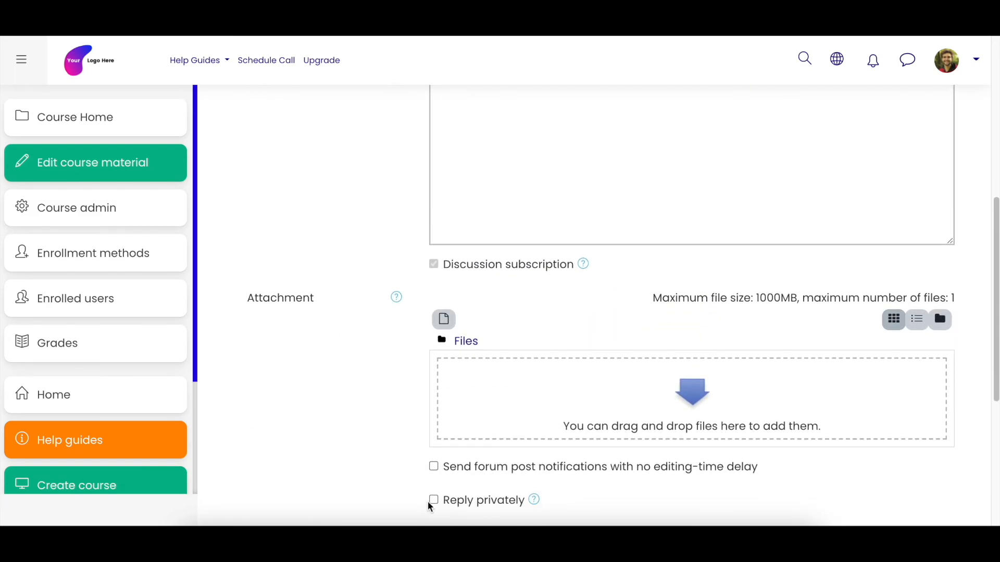
pyautogui.click(434, 502)
pyautogui.click(433, 500)
pyautogui.scroll(-1, 322, 368)
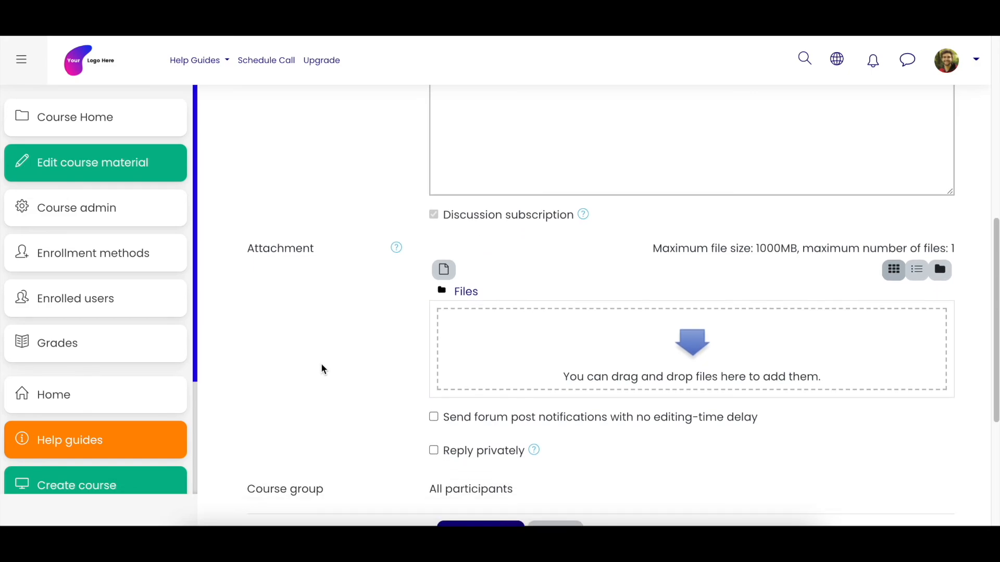
pyautogui.scroll(5, 322, 369)
pyautogui.scroll(3, 321, 364)
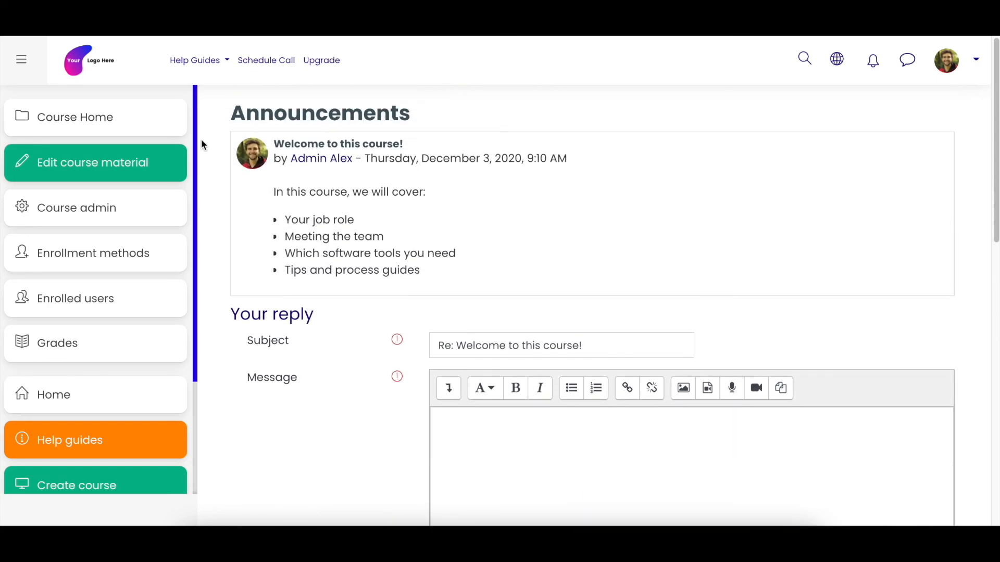
pyautogui.click(82, 71)
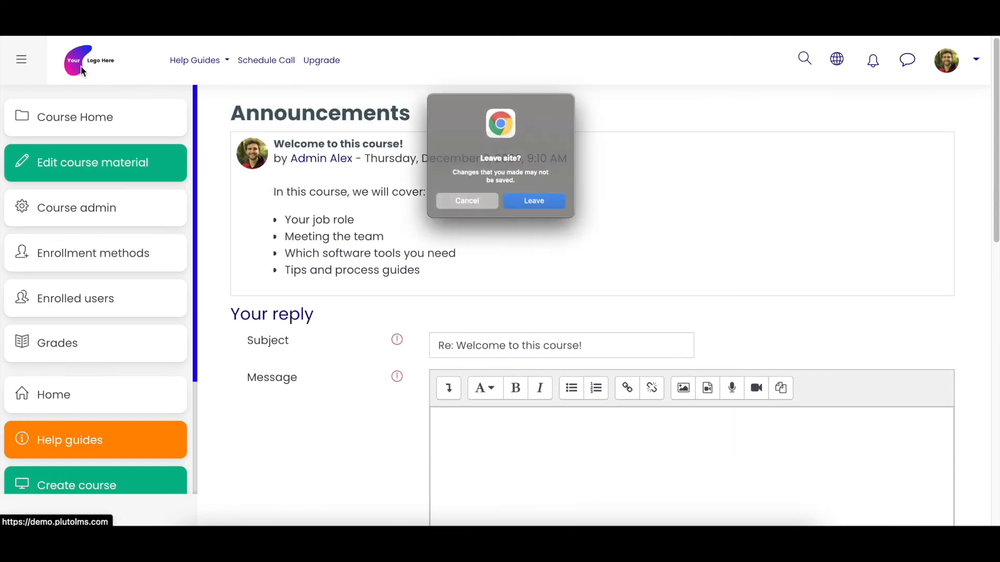
pyautogui.click(557, 213)
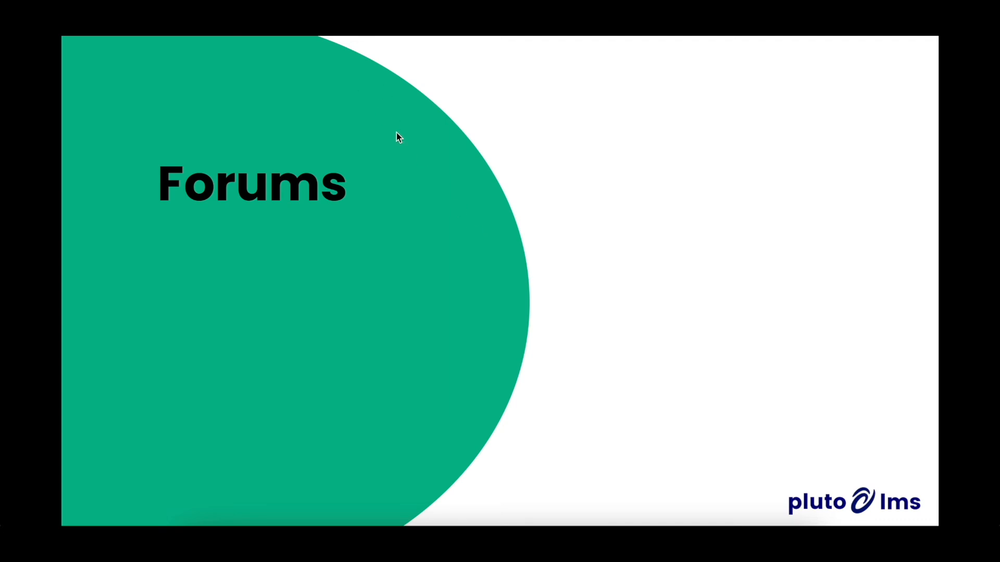
pyautogui.click(414, 154)
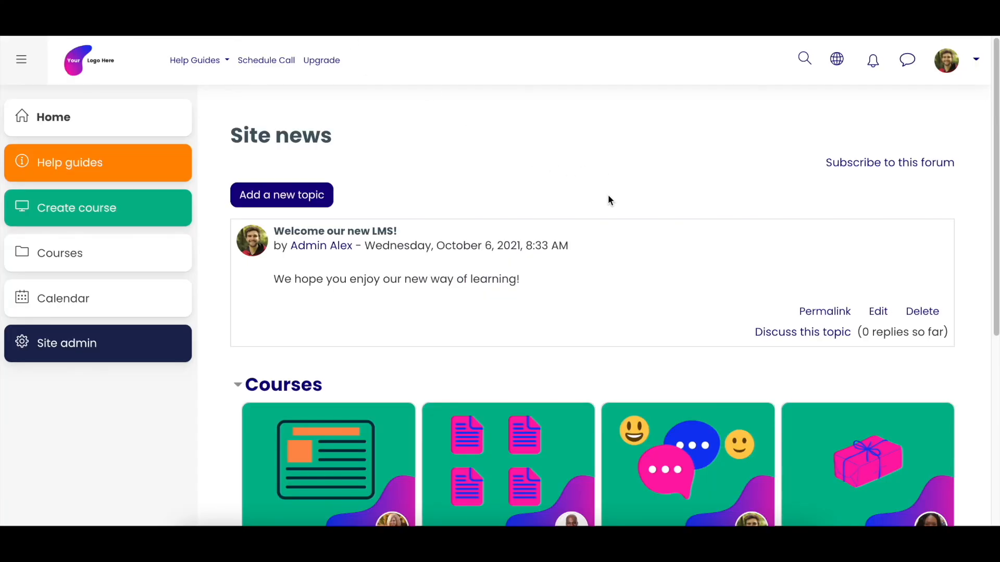
# Step: Open the List Format course from the home page and turn on editing of its course material
pyautogui.scroll(-2, 611, 203)
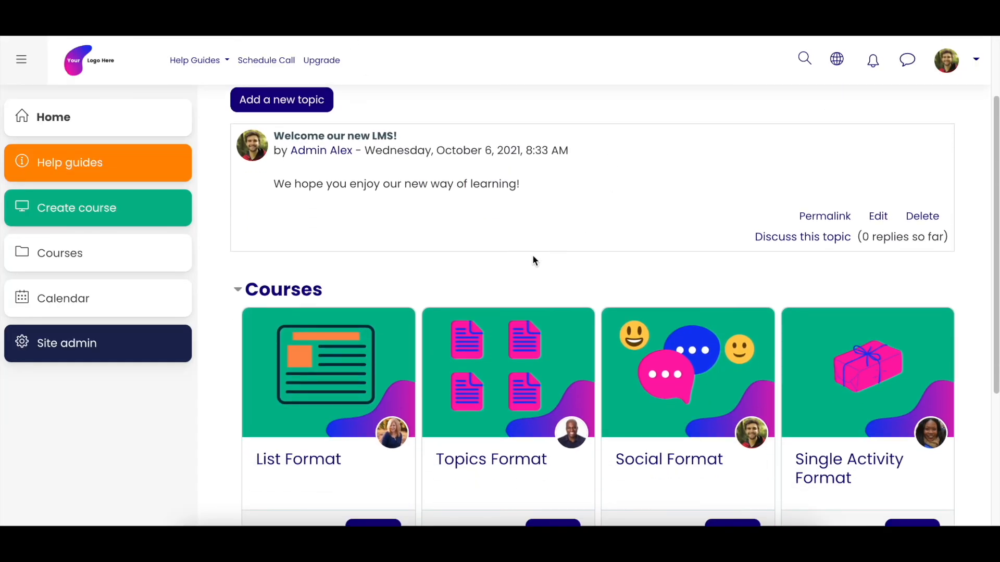
pyautogui.click(302, 465)
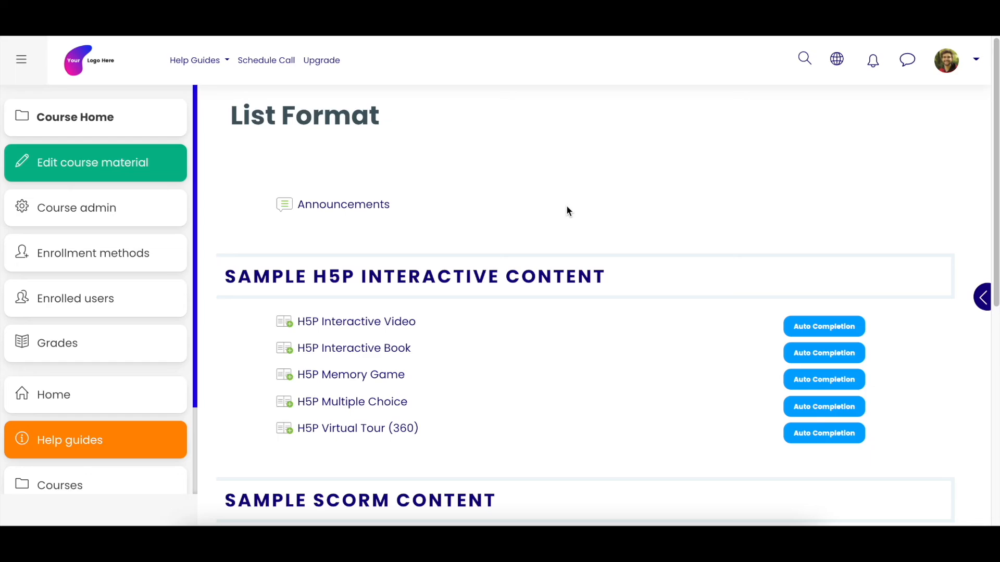
pyautogui.click(125, 168)
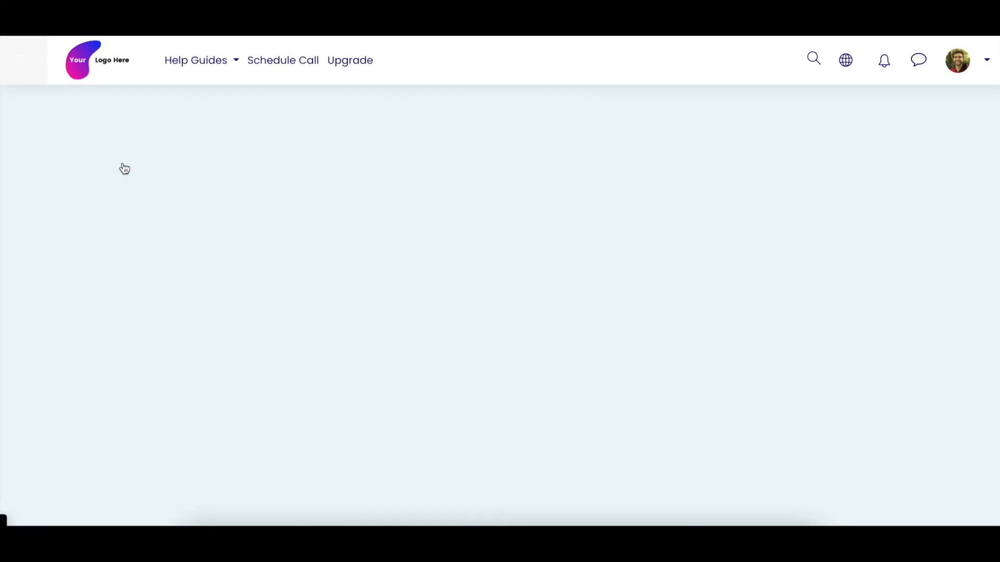
# Step: Add a new Forum activity to the Sample SCORM Content section of the course
pyautogui.scroll(-5, 570, 254)
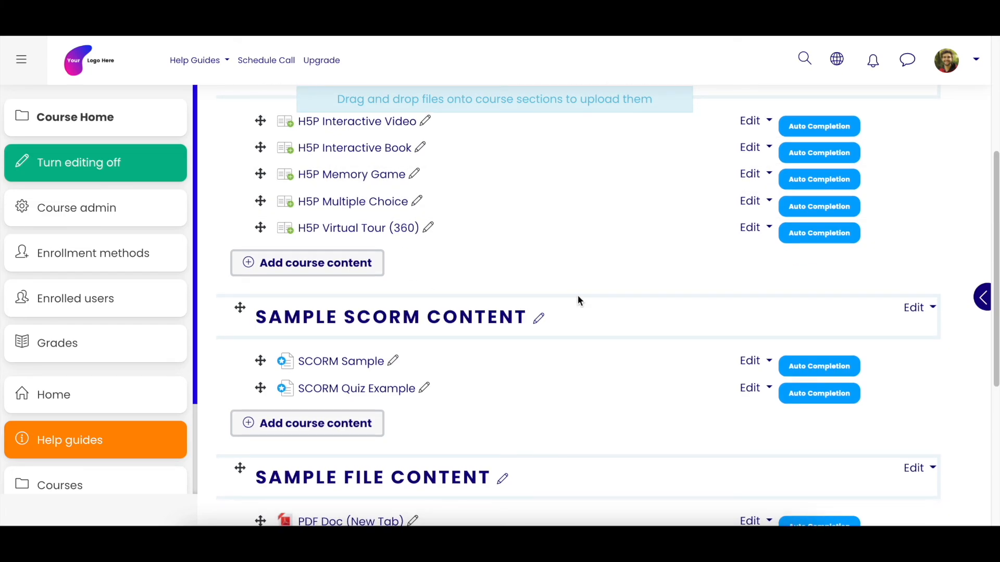
pyautogui.scroll(-3, 577, 295)
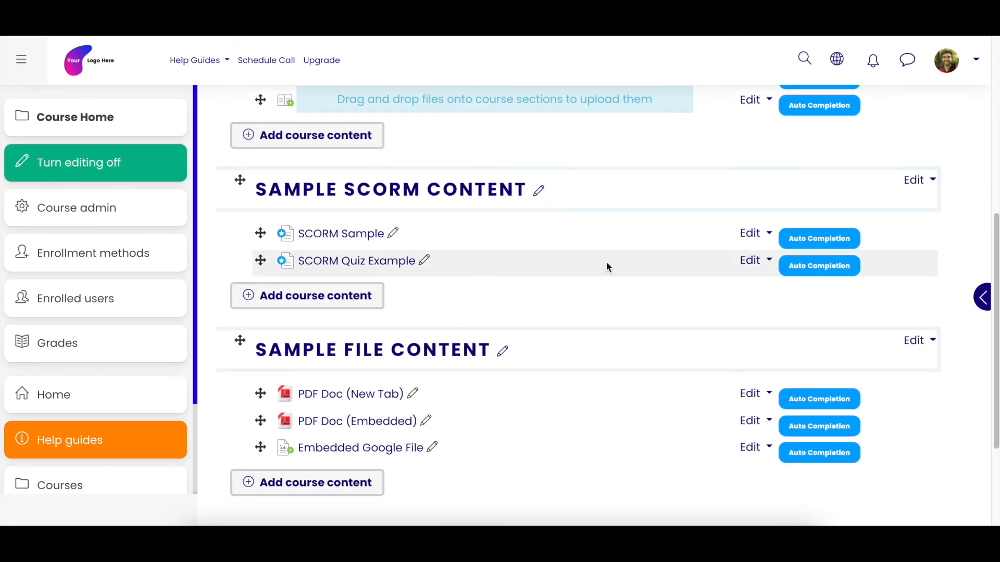
pyautogui.scroll(4, 607, 261)
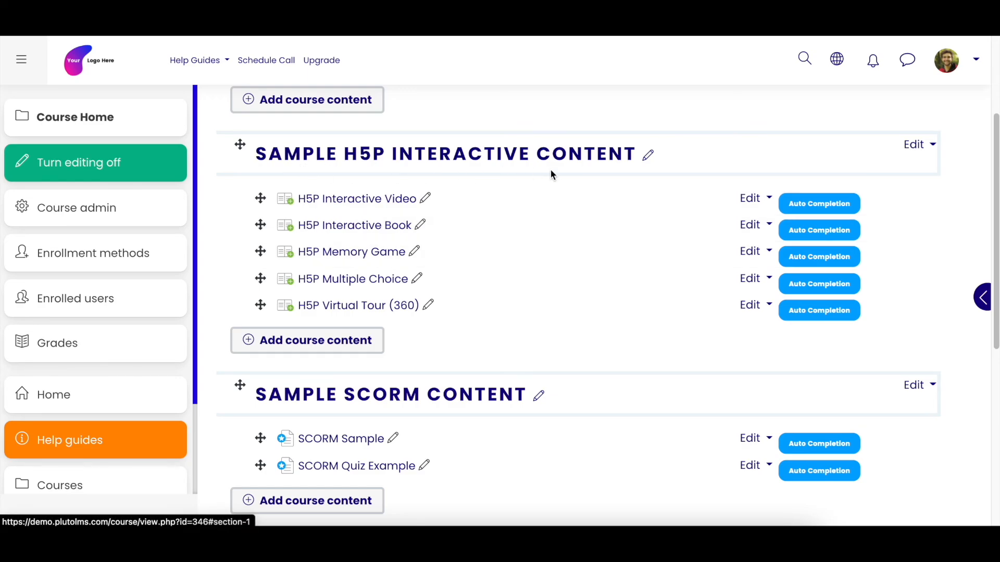
pyautogui.scroll(-2, 560, 325)
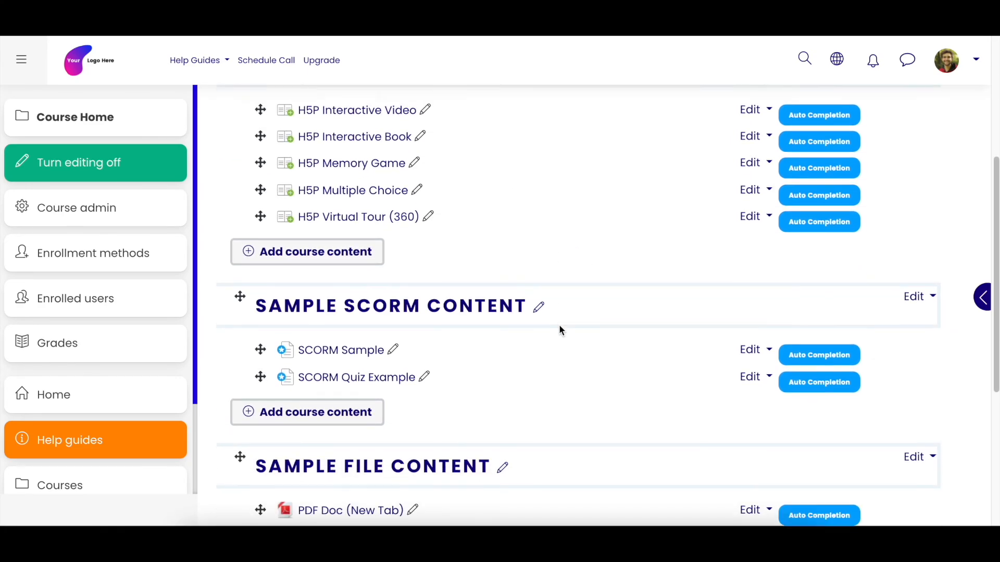
pyautogui.scroll(-1, 560, 329)
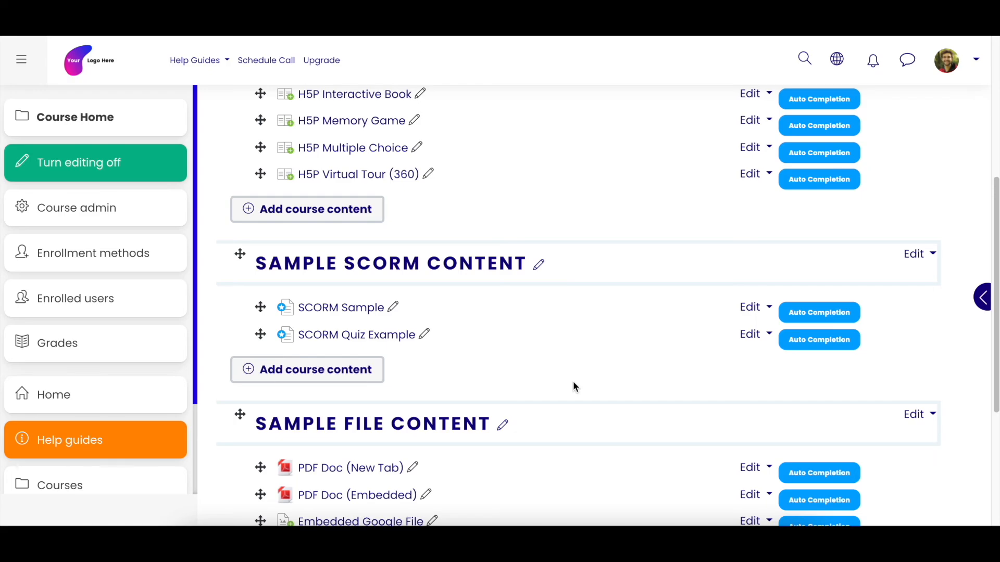
pyautogui.scroll(-1, 577, 365)
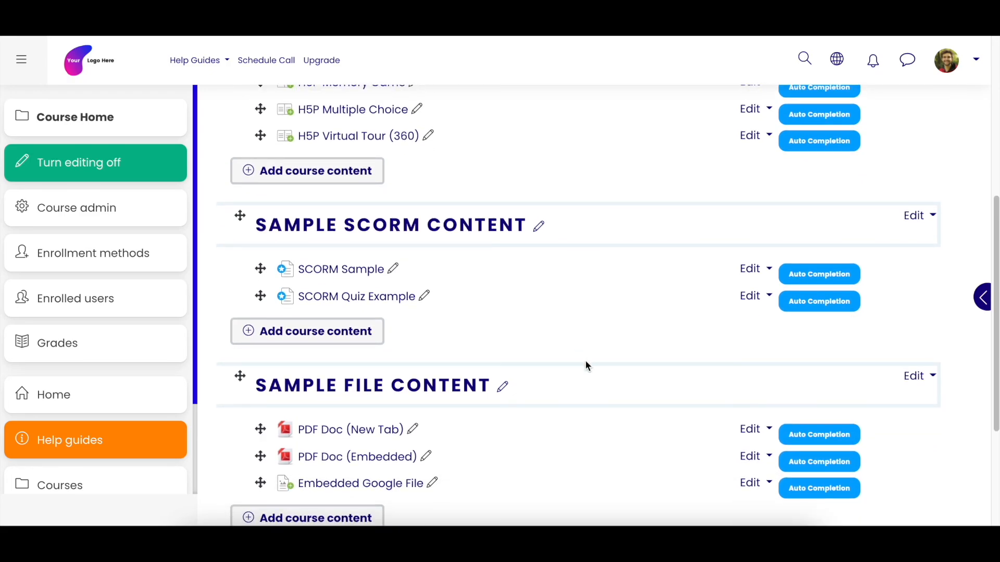
pyautogui.click(313, 335)
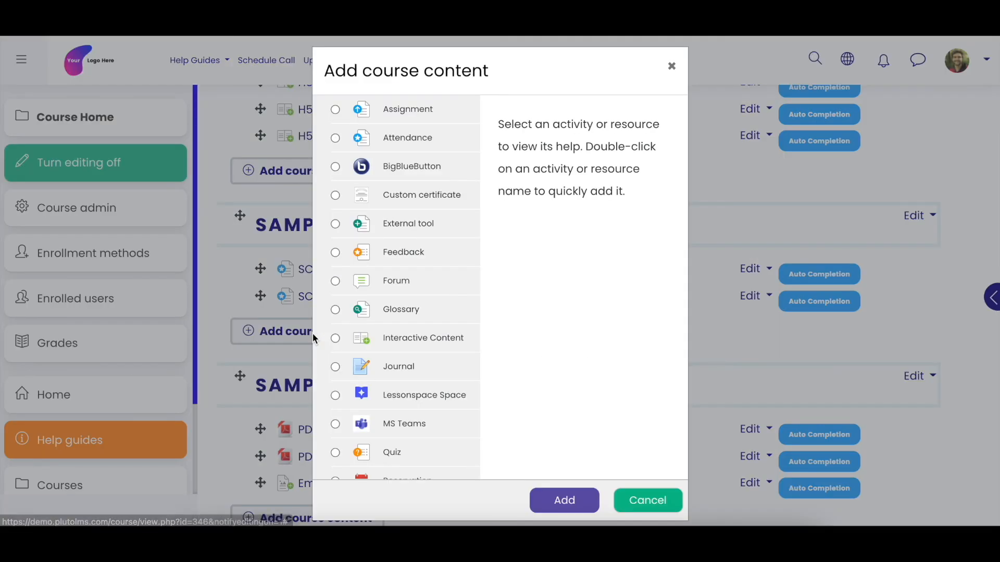
pyautogui.click(382, 283)
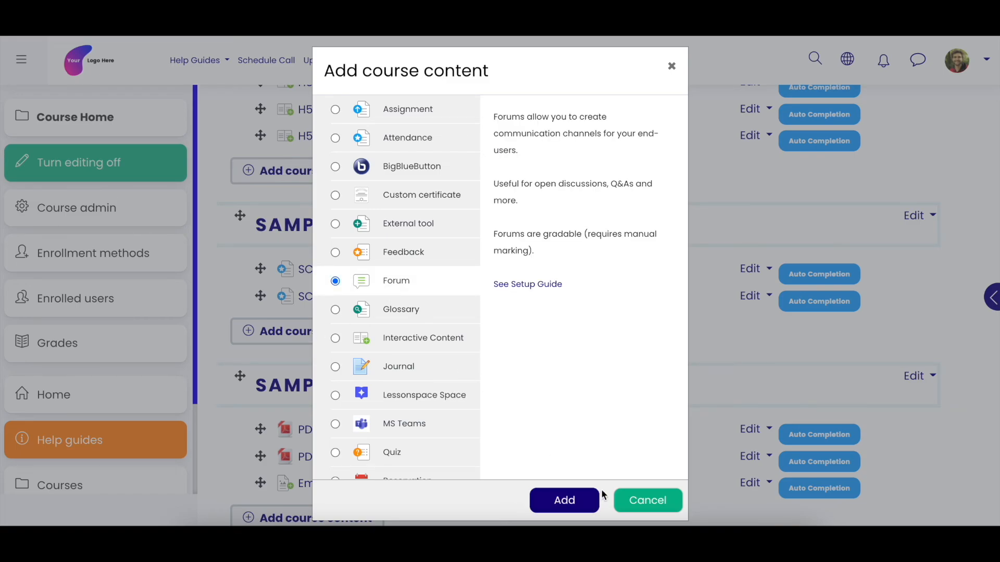
pyautogui.click(563, 500)
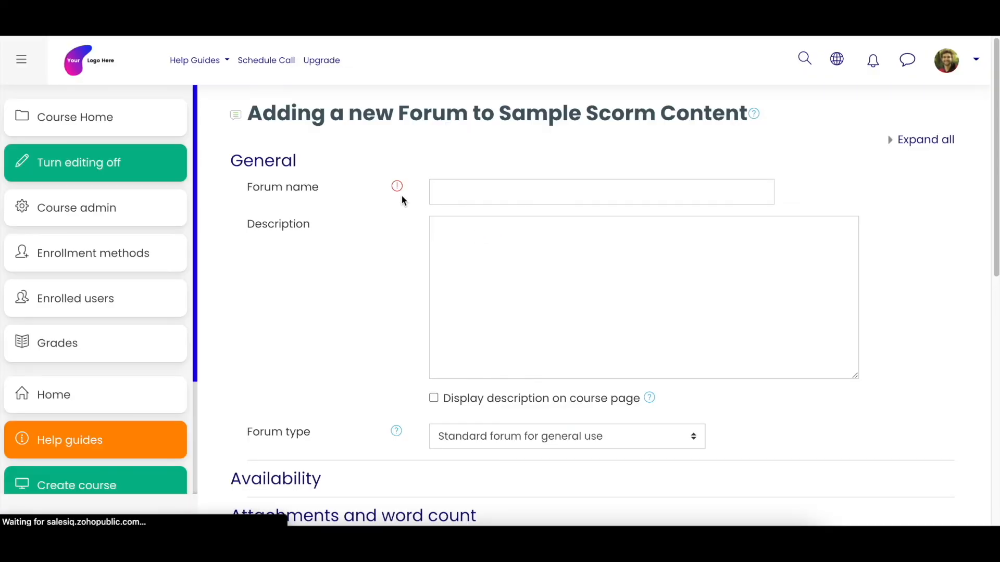
# Step: Name the new forum "Module 1 Discussion" and leave its description empty
pyautogui.click(530, 193)
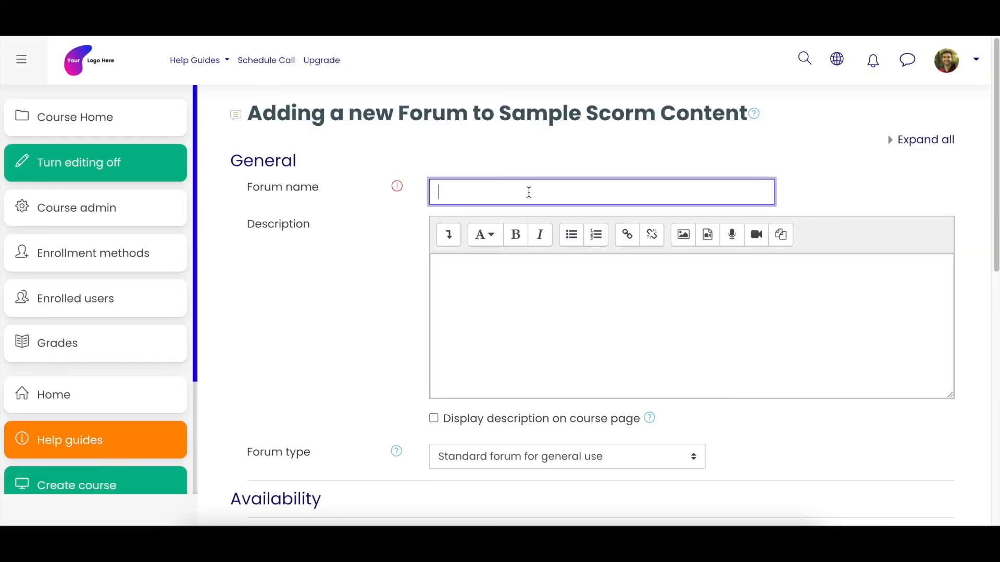
pyautogui.write('Module 1')
pyautogui.click(391, 256)
pyautogui.click(494, 192)
pyautogui.write('Discussion')
pyautogui.click(321, 320)
pyautogui.click(485, 299)
pyautogui.click(397, 294)
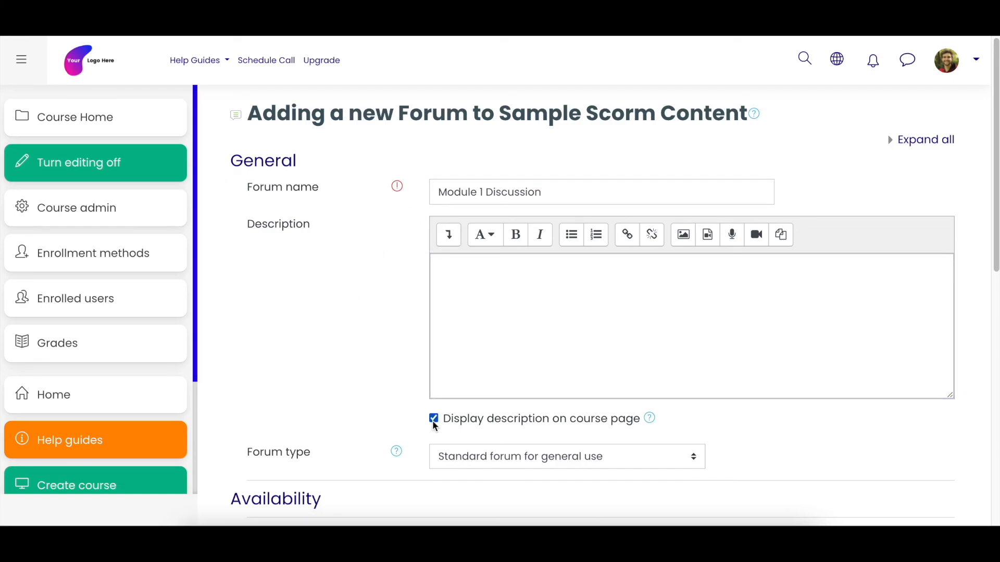
# Step: Review the available Forum type options and keep Standard forum for general use
pyautogui.scroll(-5, 374, 304)
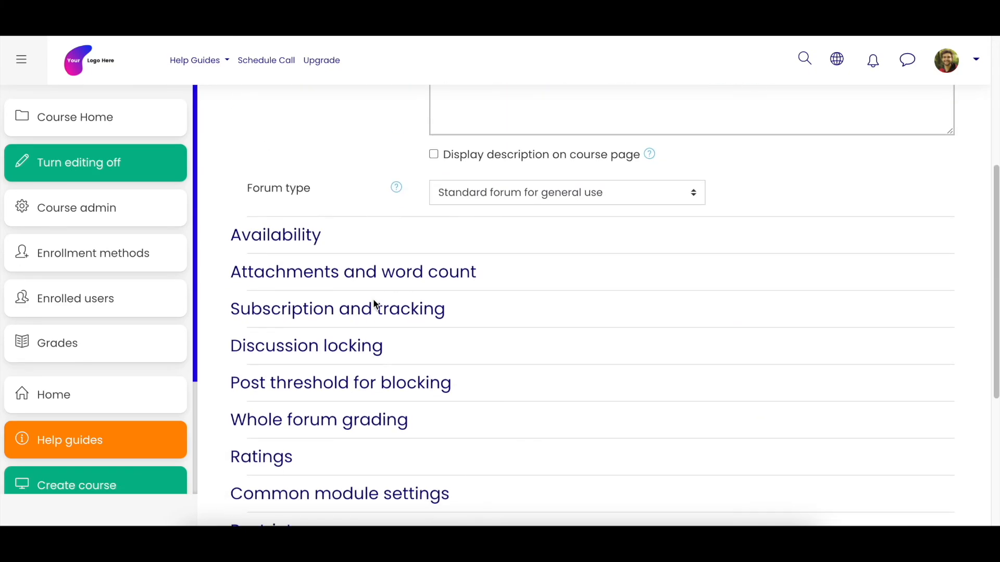
pyautogui.click(620, 193)
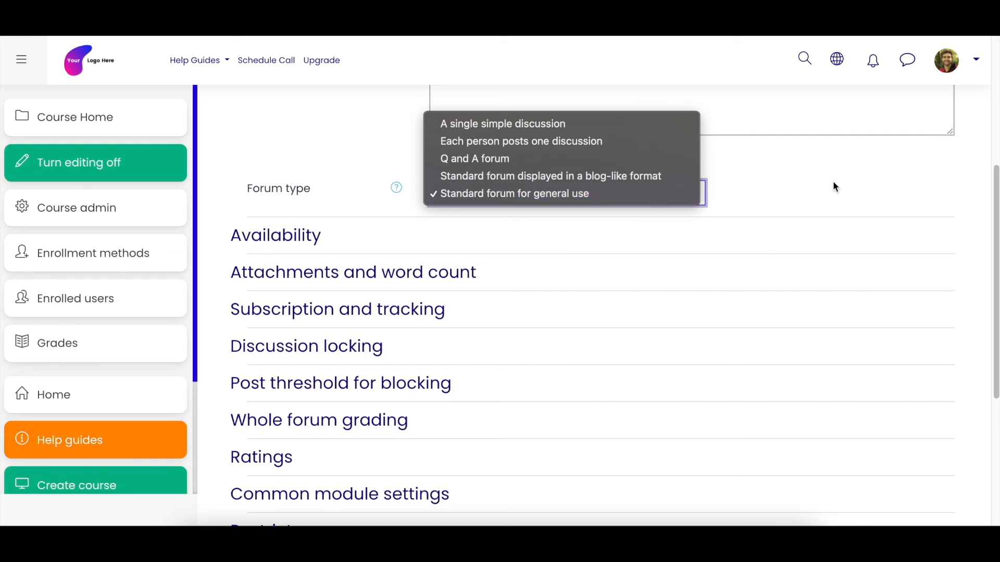
pyautogui.click(797, 186)
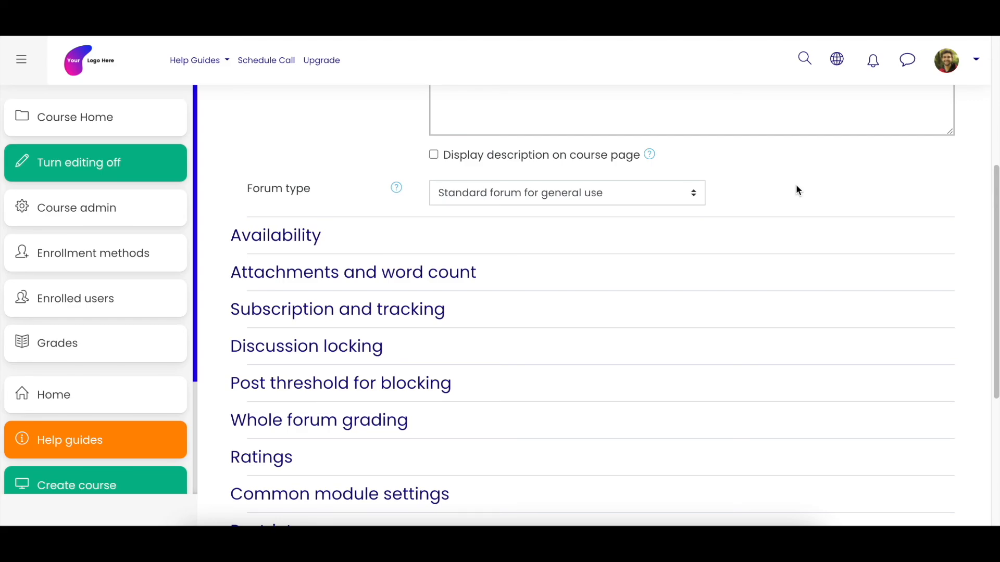
# Step: Look over the new forum's remaining settings sections, leave them at their defaults, and save and display the forum
pyautogui.scroll(-1, 335, 211)
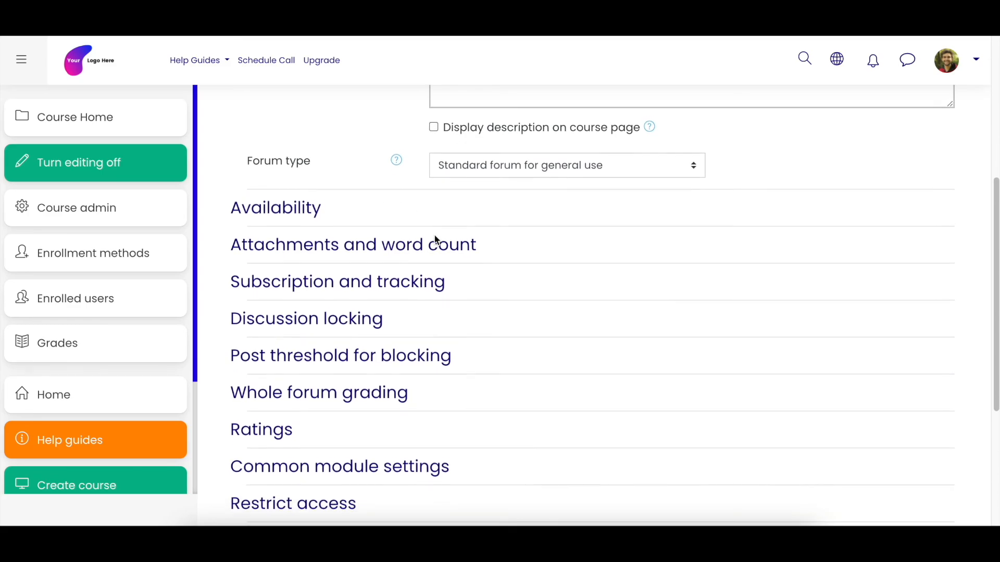
pyautogui.scroll(-2, 575, 283)
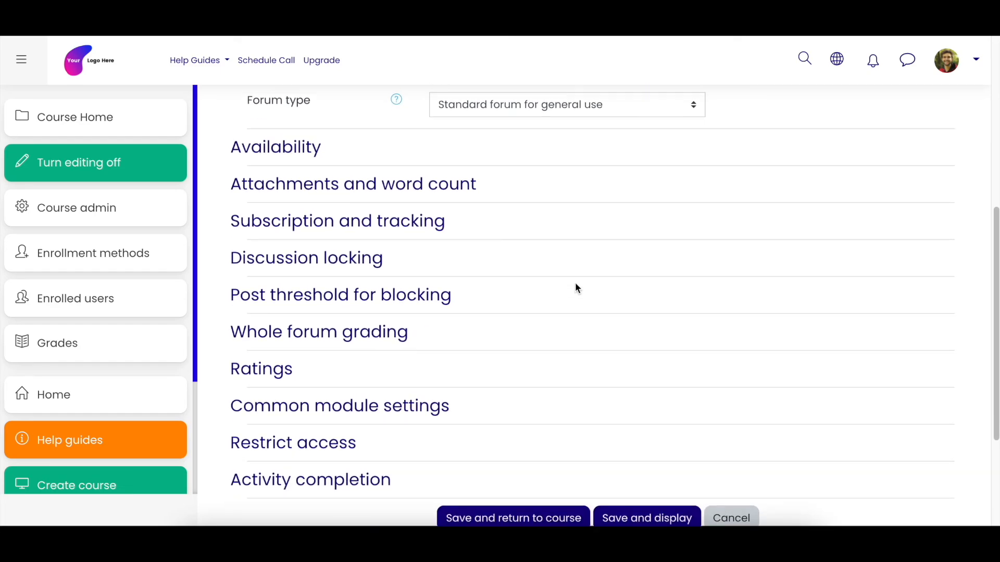
pyautogui.scroll(1, 576, 287)
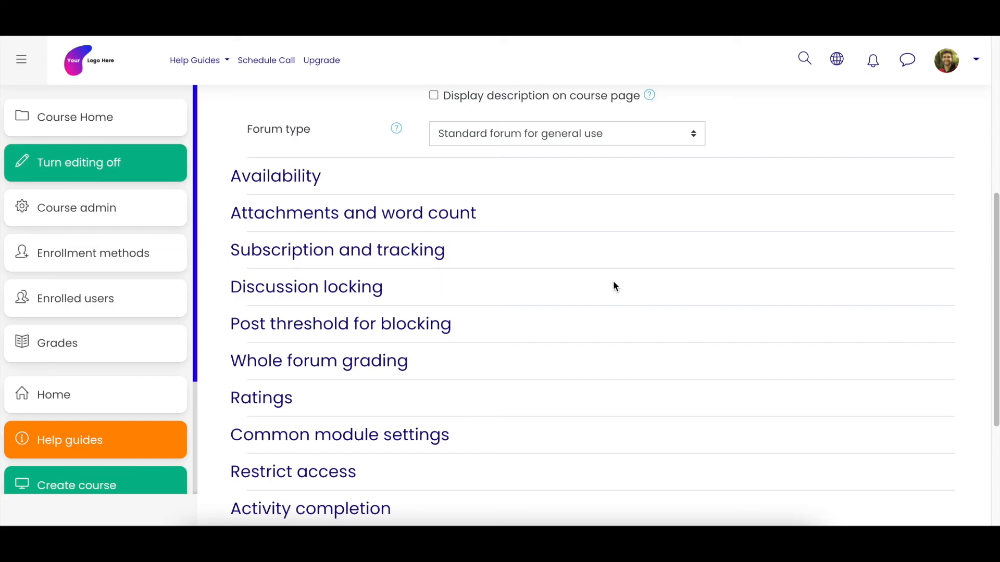
pyautogui.scroll(-1, 614, 282)
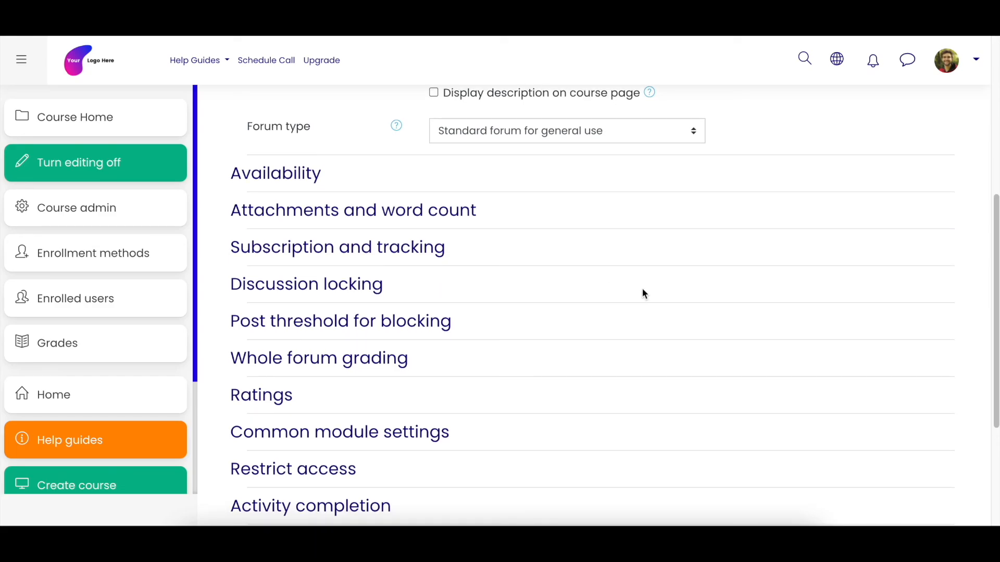
pyautogui.scroll(-1, 642, 290)
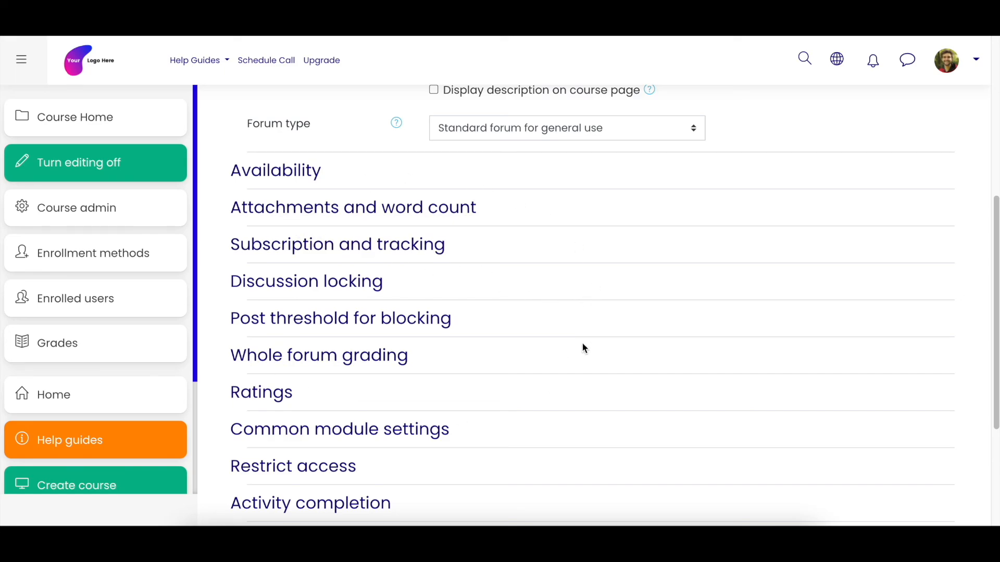
pyautogui.scroll(-2, 585, 326)
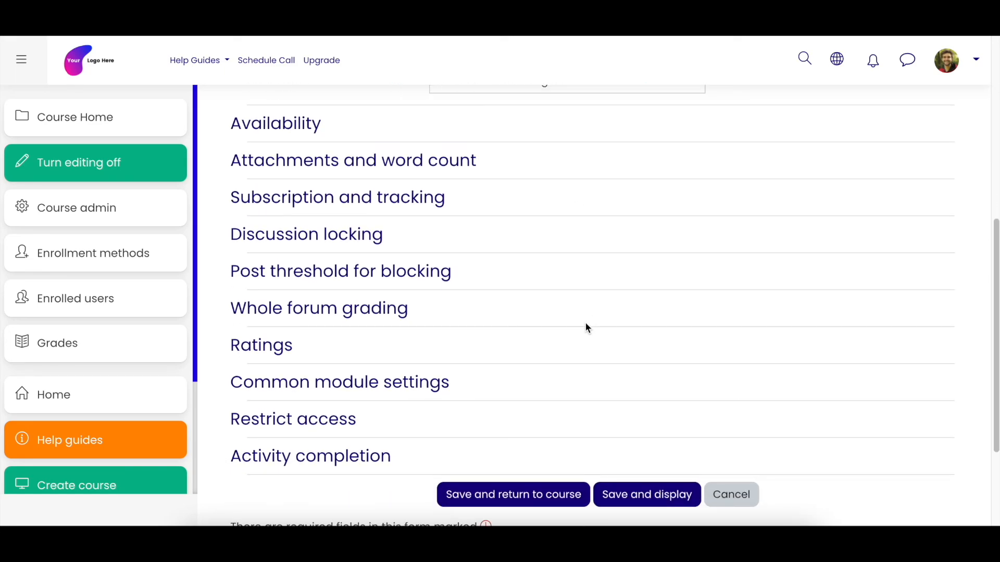
pyautogui.click(635, 495)
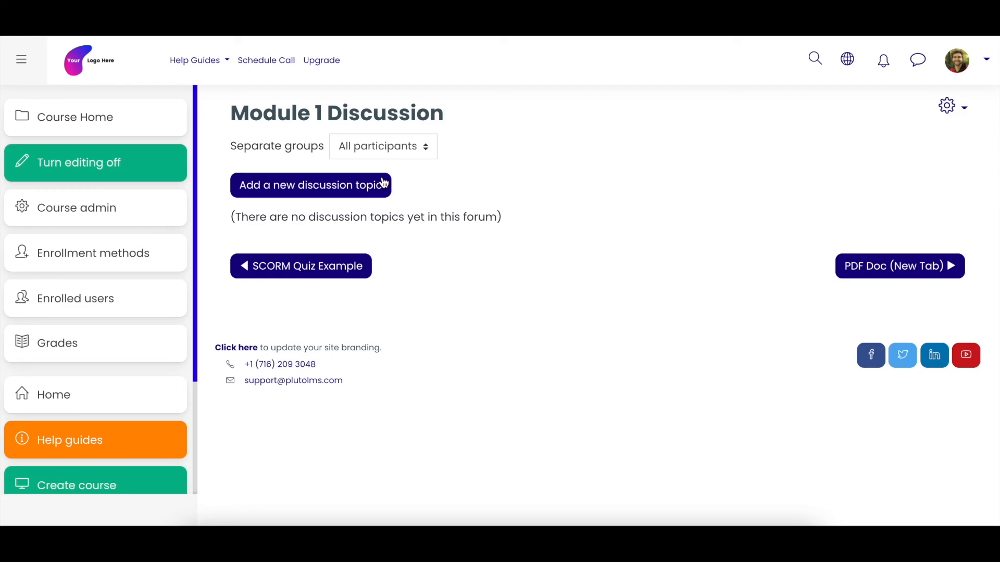
# Step: Start a new discussion topic in Module 1 Discussion with the subject "Difficulties with the content in module 1"
pyautogui.click(303, 188)
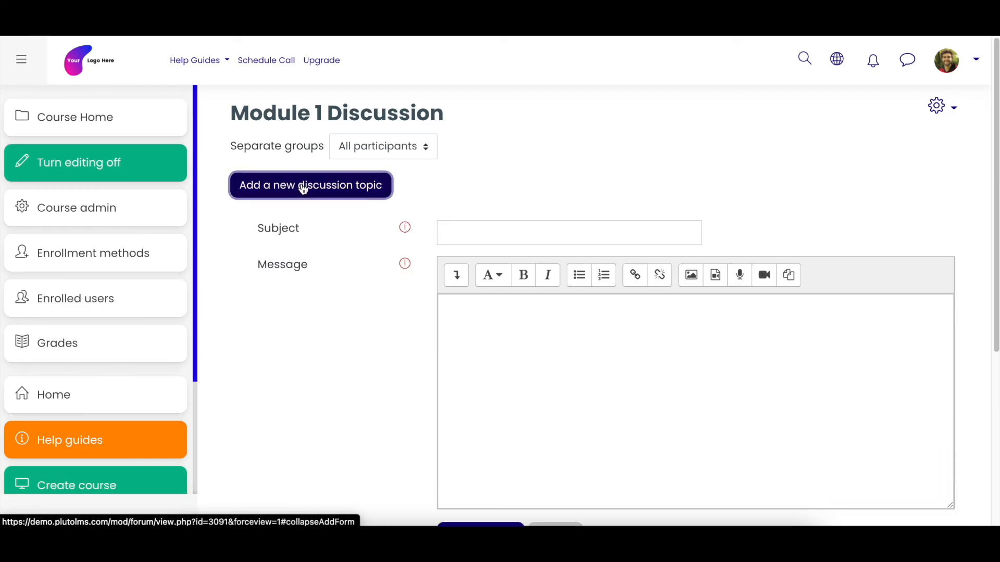
pyautogui.click(479, 231)
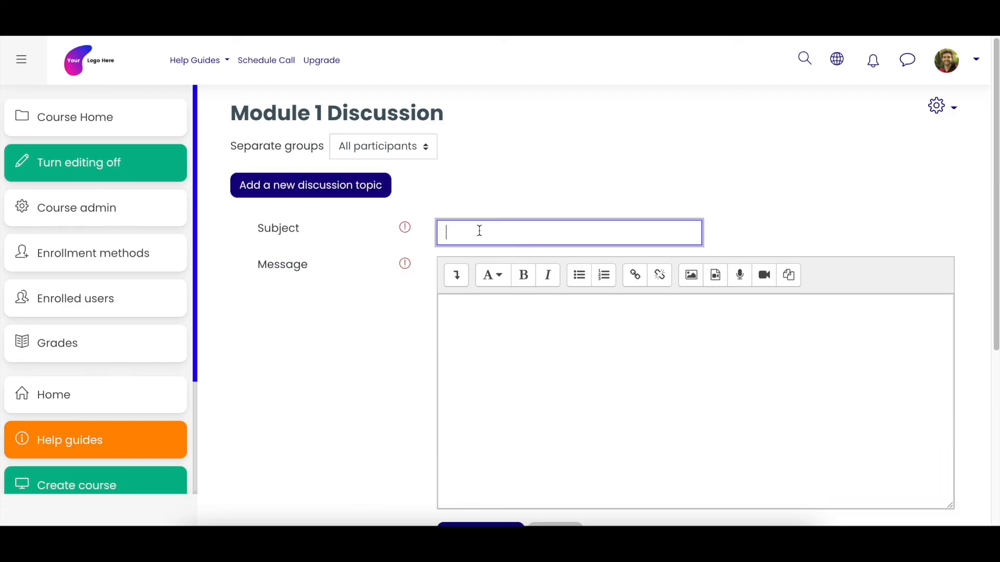
pyautogui.write('Mu')
pyautogui.press('BackSpace')
pyautogui.press('BackSpace')
pyautogui.write('Difficulties with tghe c')
pyautogui.press('BackSpace')
pyautogui.press('BackSpace')
pyautogui.press('BackSpace')
pyautogui.press('BackSpace')
pyautogui.press('BackSpace')
pyautogui.write('he conbt')
pyautogui.press('BackSpace')
pyautogui.press('BackSpace')
pyautogui.write('tent in module 1')
# Step: Write the topic's message as "What were you struggling with? Let's help one another."
pyautogui.click(559, 346)
pyautogui.write("What were you struggling with? Let's help one anoyh")
pyautogui.press('BackSpace')
pyautogui.press('BackSpace')
pyautogui.write('ther.')
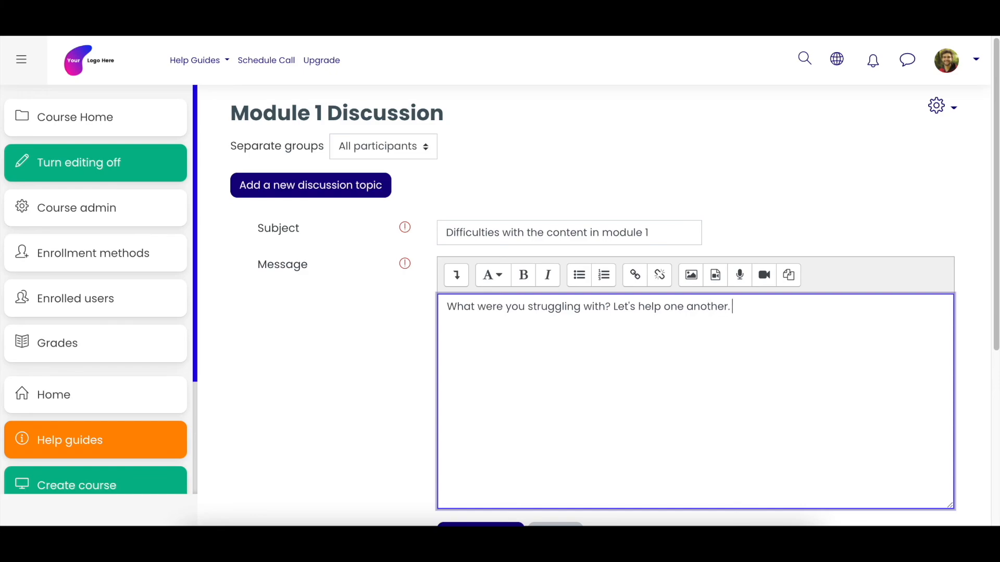
pyautogui.click(382, 335)
# Step: Post the topic to the forum, dismiss the notice, and open the posted discussion
pyautogui.scroll(-1, 380, 328)
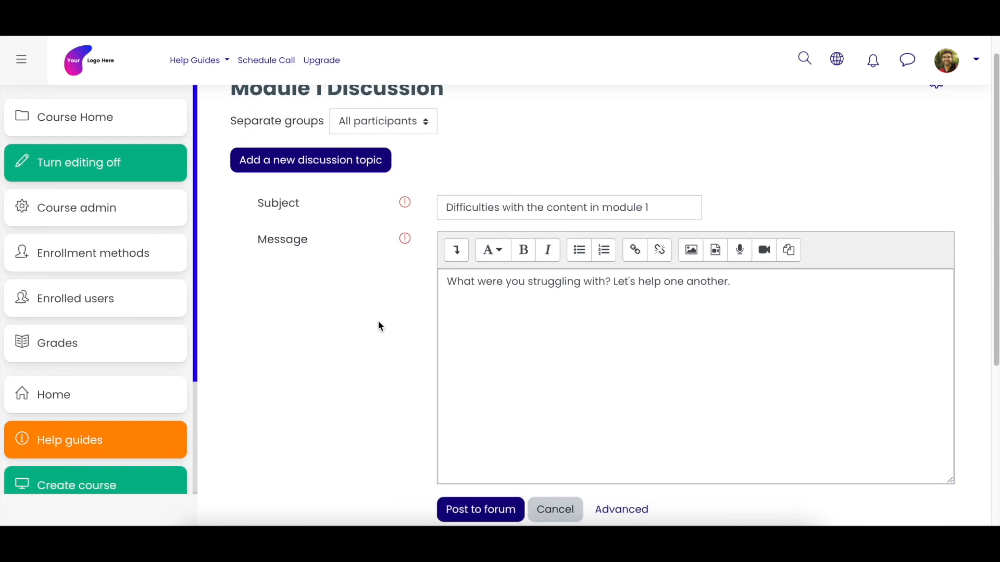
pyautogui.scroll(-1, 380, 326)
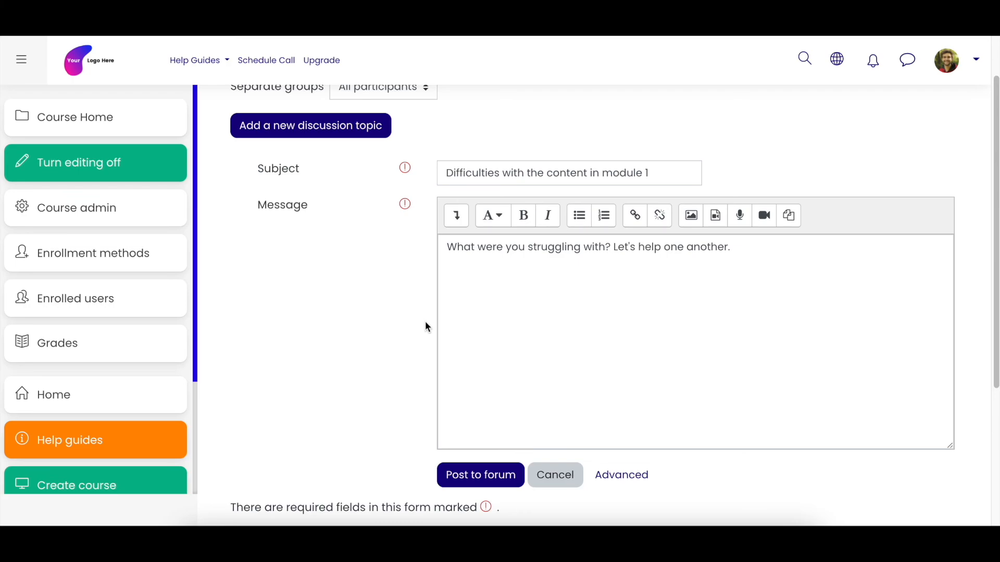
pyautogui.click(470, 475)
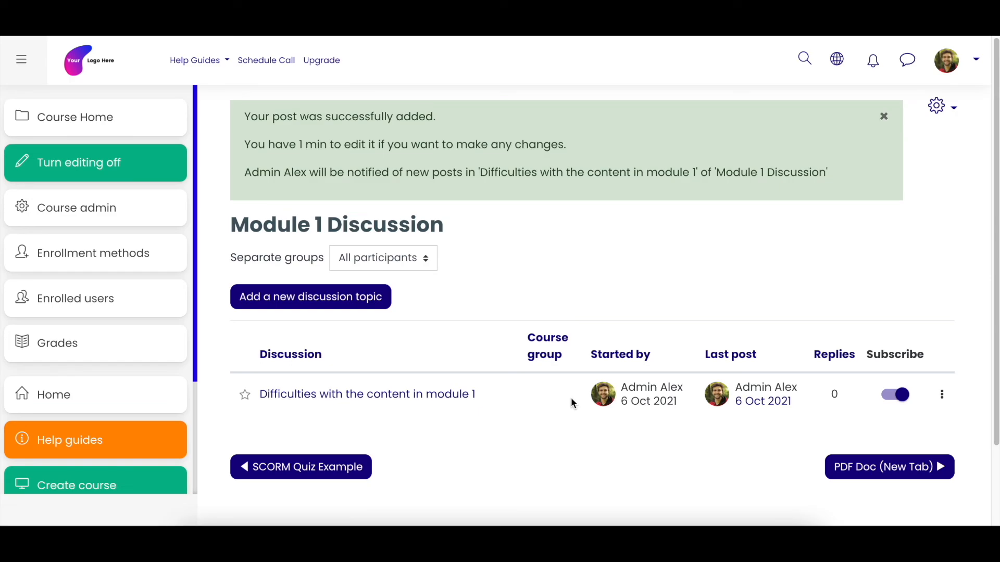
pyautogui.click(884, 117)
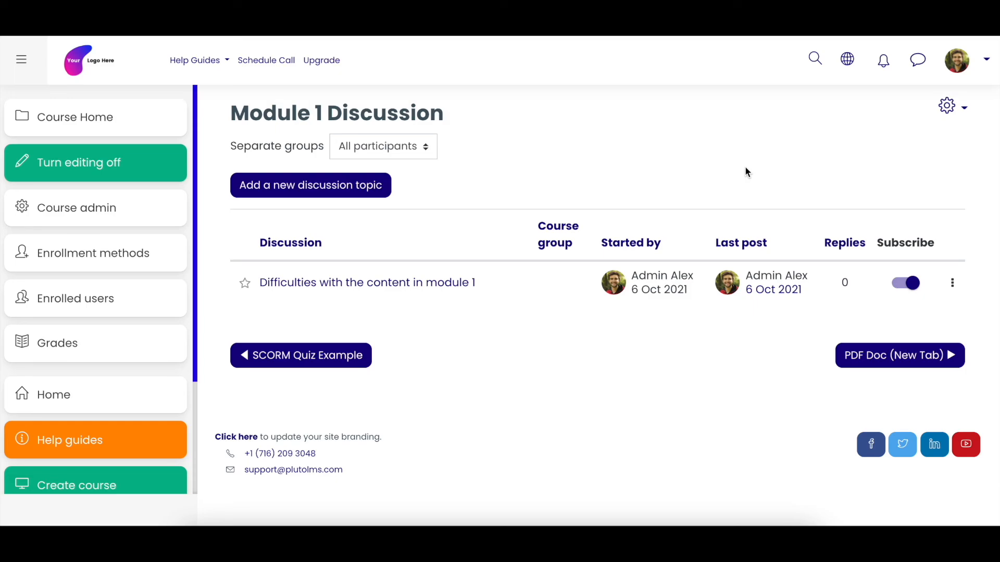
pyautogui.click(458, 285)
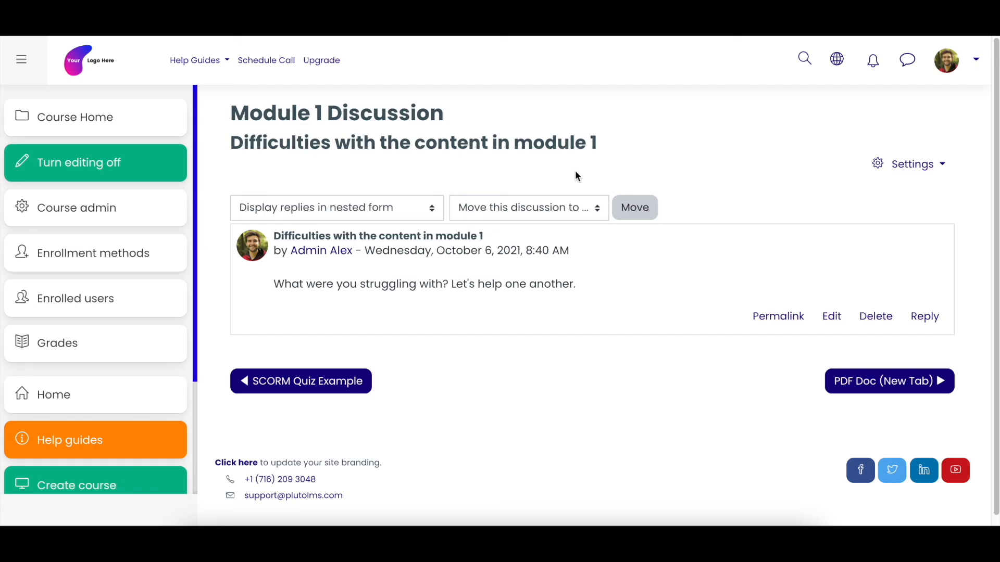
# Step: Open the Social Format course from the home page and review the discussions in its open forum
pyautogui.click(105, 69)
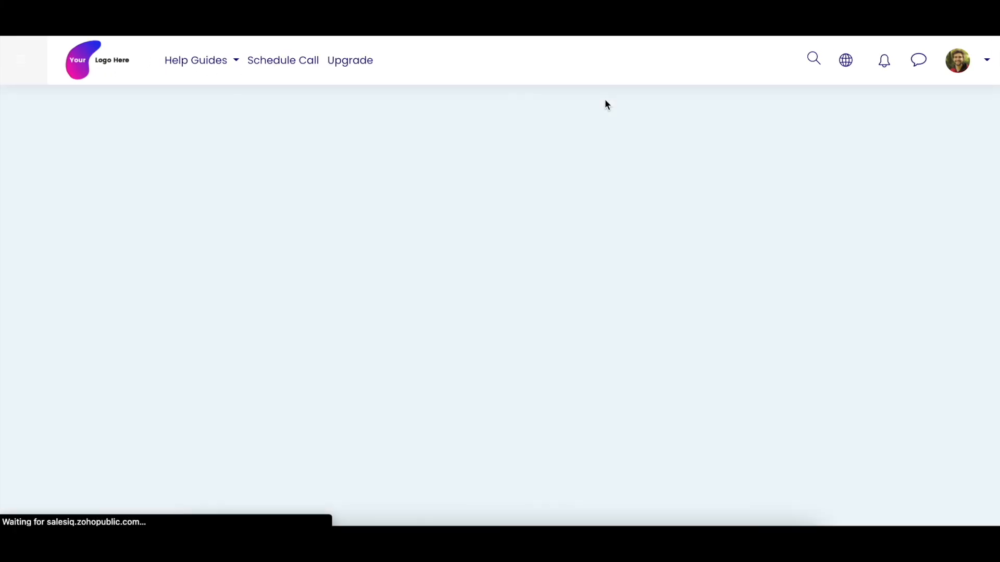
pyautogui.scroll(-5, 619, 185)
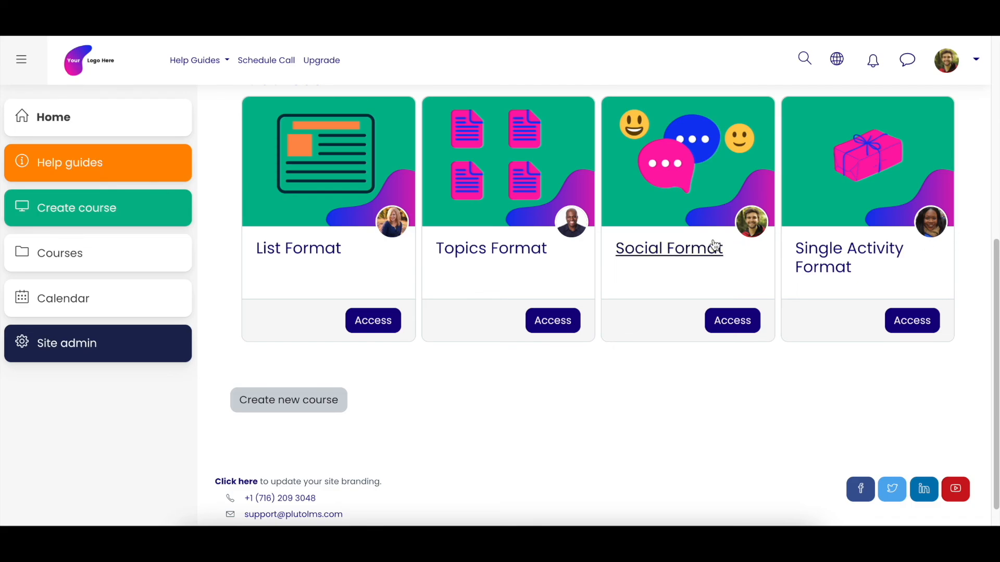
pyautogui.click(669, 256)
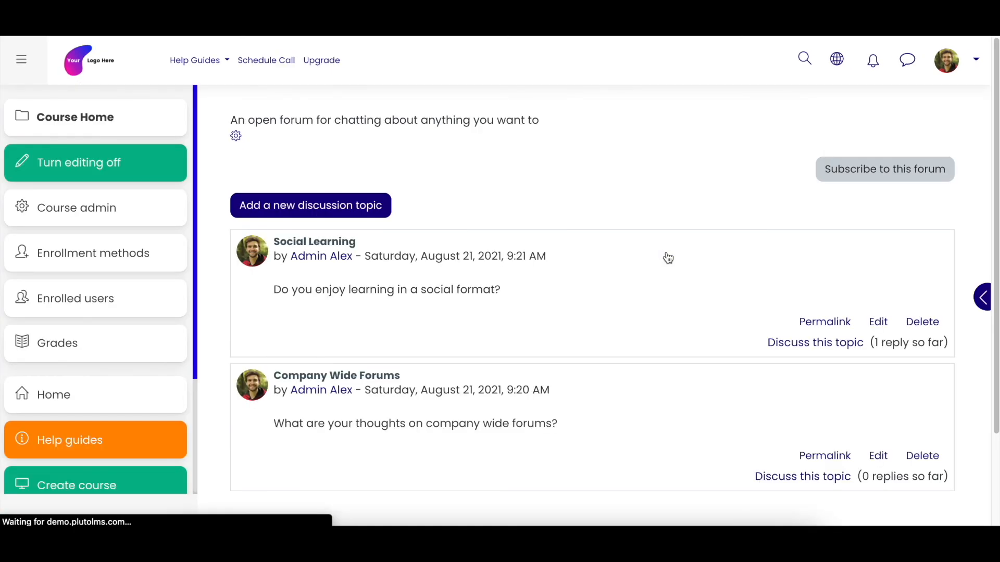
pyautogui.scroll(-2, 650, 213)
pyautogui.scroll(-2, 650, 215)
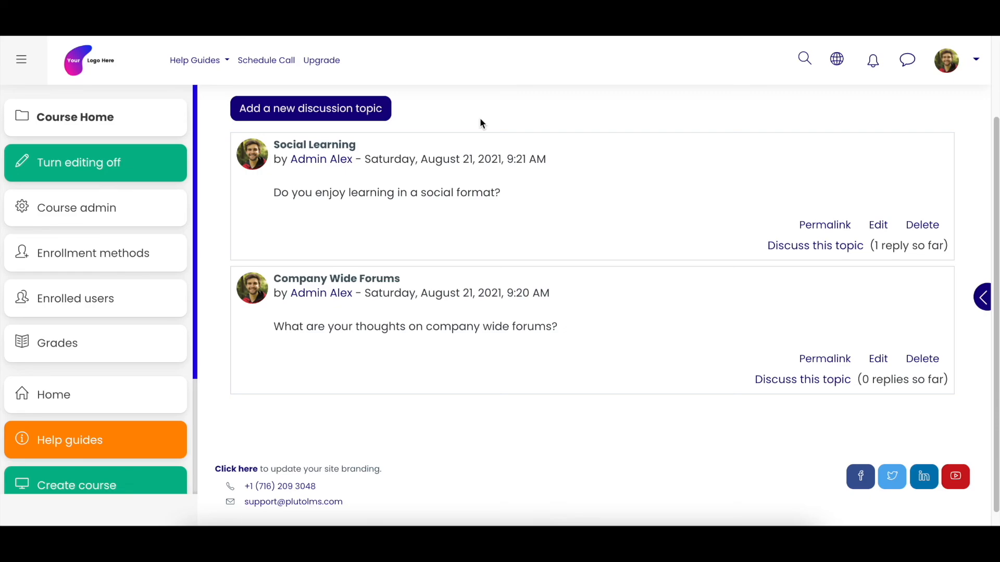
pyautogui.scroll(-1, 520, 216)
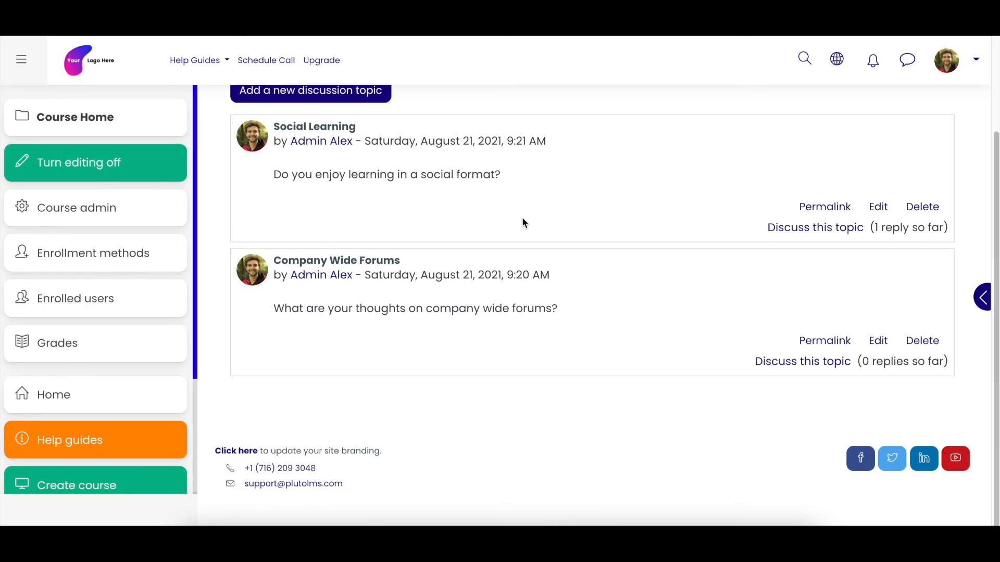
pyautogui.scroll(1, 523, 219)
pyautogui.scroll(-1, 523, 223)
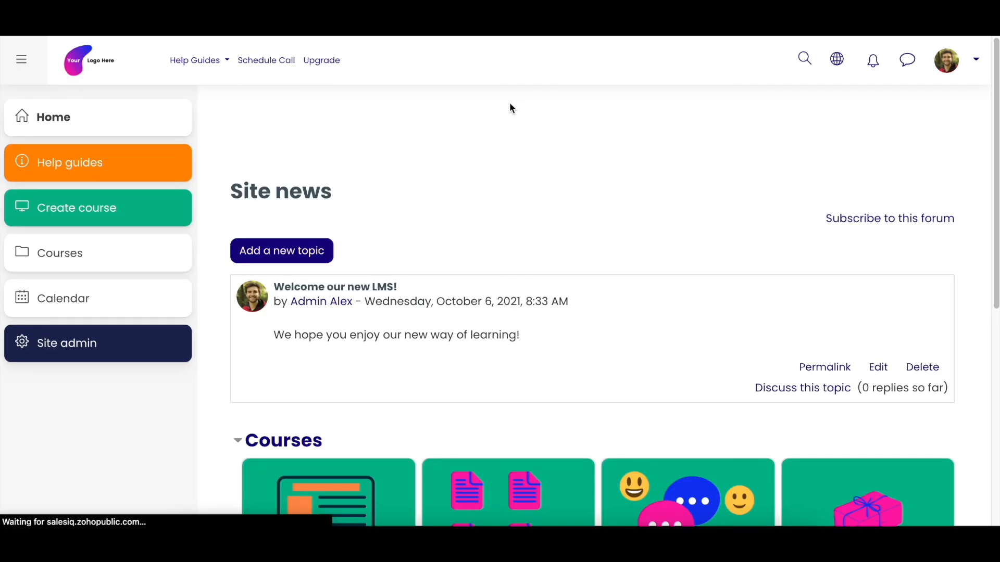
# Step: Open the List Format course from the home page and examine where Module 1 Discussion sits in the Sample SCORM Content section
pyautogui.scroll(-5, 526, 151)
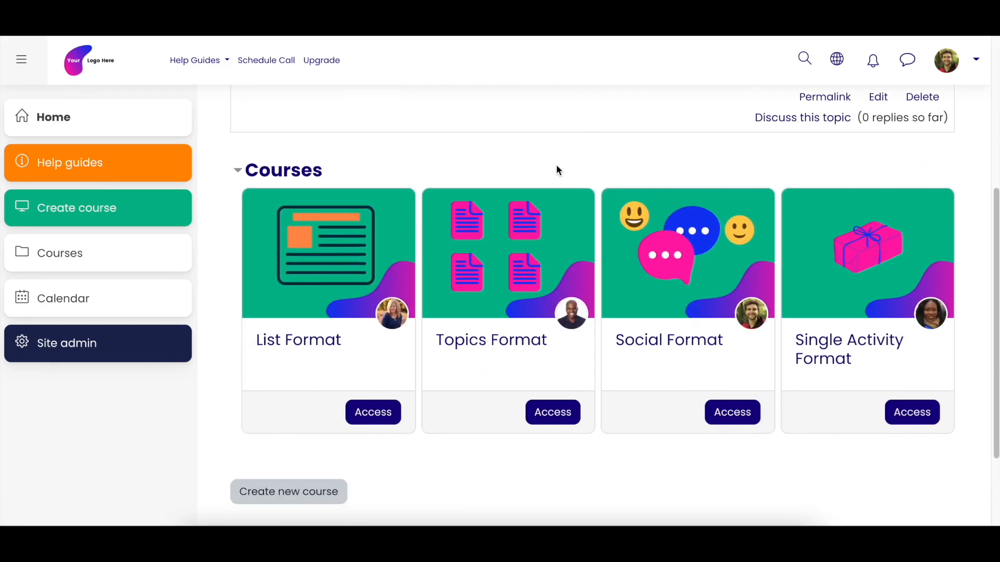
pyautogui.click(302, 349)
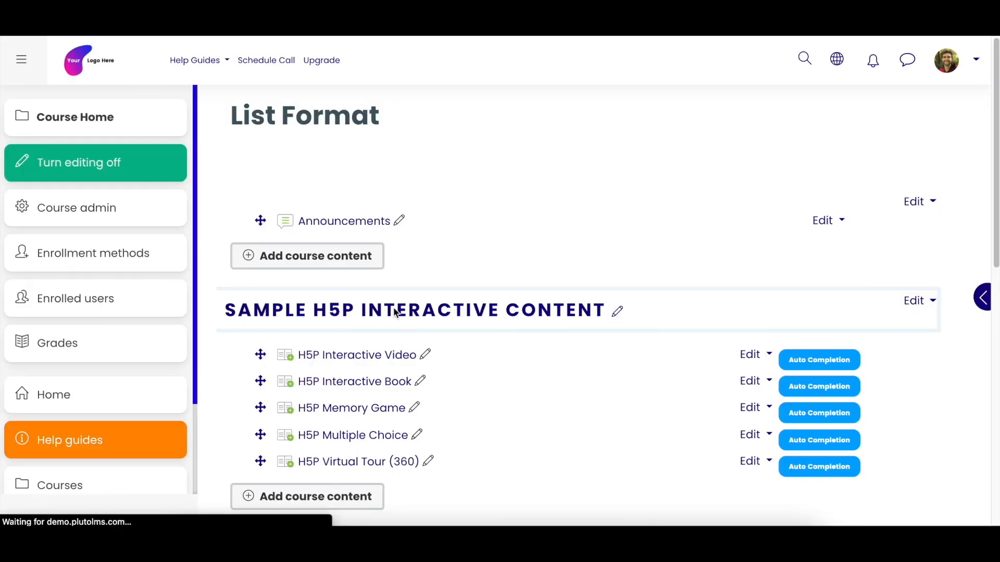
pyautogui.scroll(-6, 547, 252)
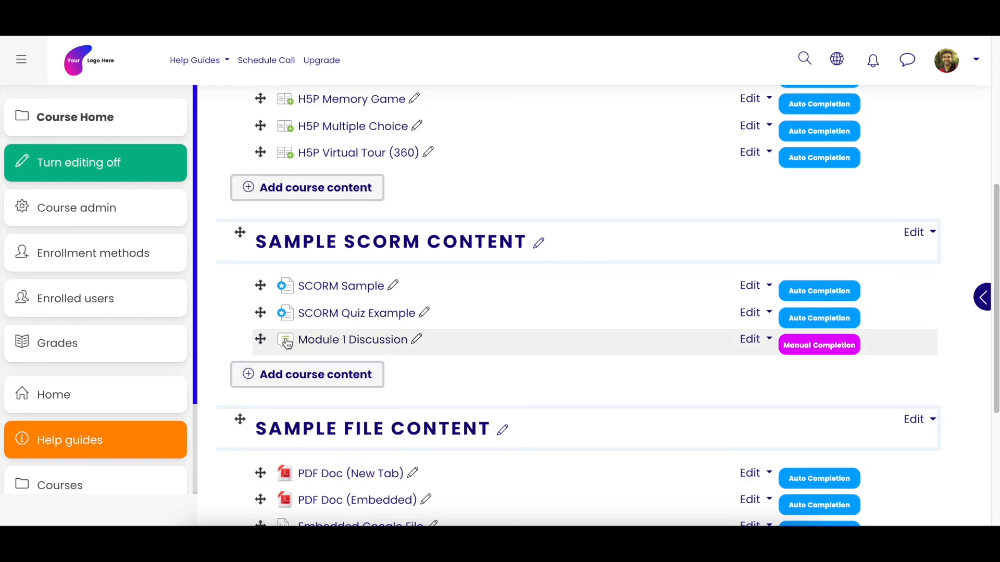
pyautogui.scroll(-1, 312, 318)
pyautogui.scroll(-1, 413, 298)
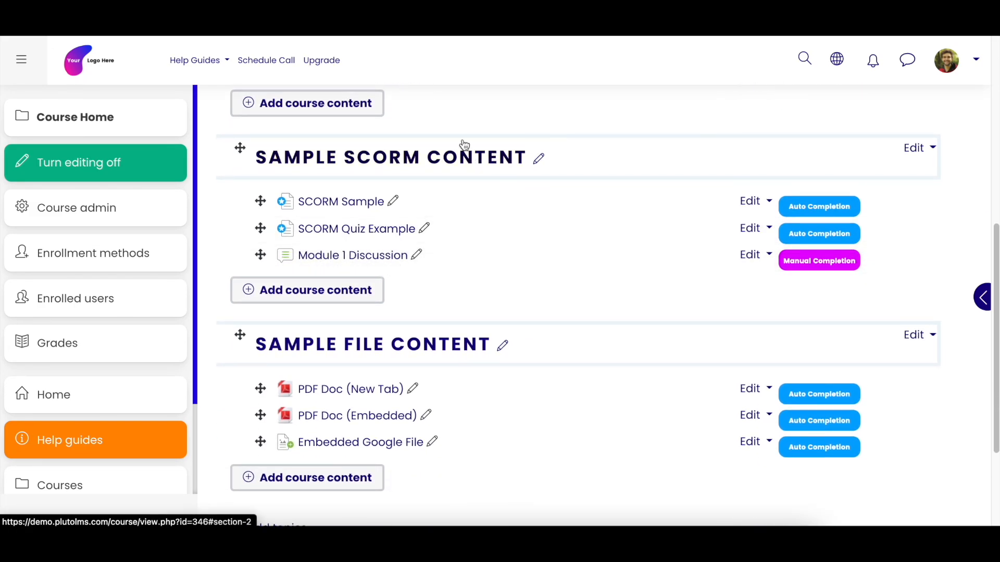
pyautogui.moveTo(260, 254)
pyautogui.mouseDown()
pyautogui.moveTo(261, 393)
pyautogui.moveTo(266, 230)
pyautogui.moveTo(264, 420)
pyautogui.moveTo(264, 258)
pyautogui.mouseUp()
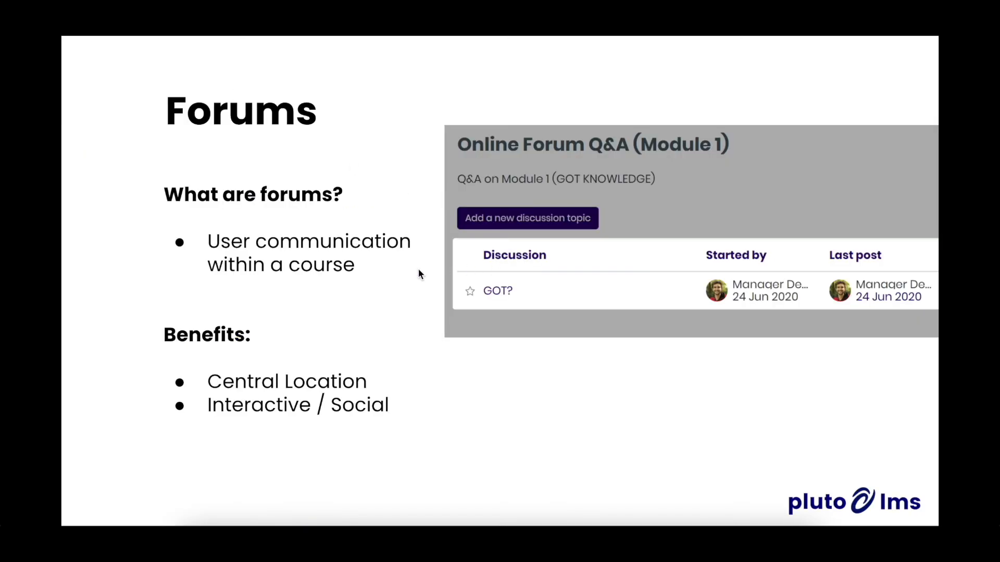
pyautogui.click(418, 269)
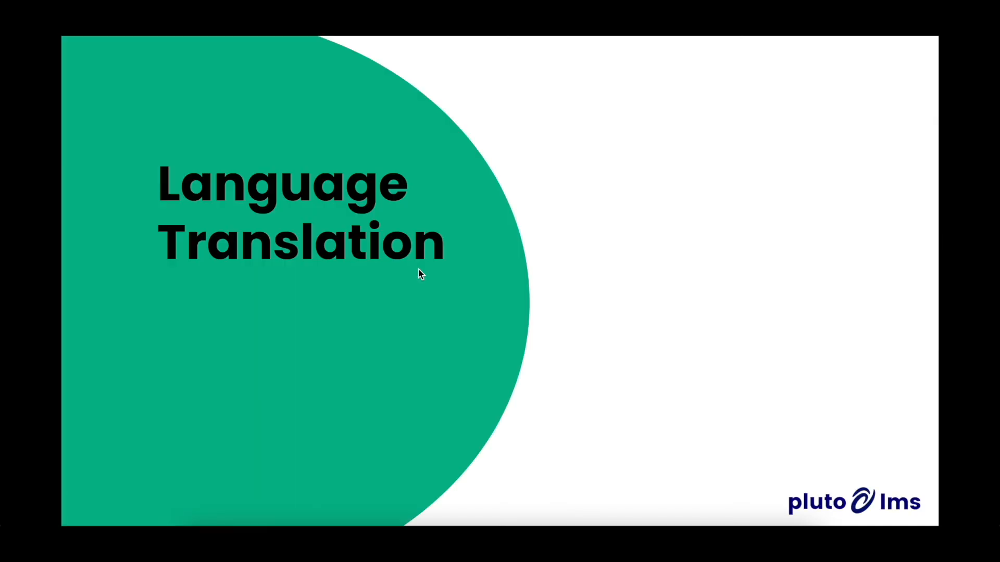
pyautogui.click(549, 248)
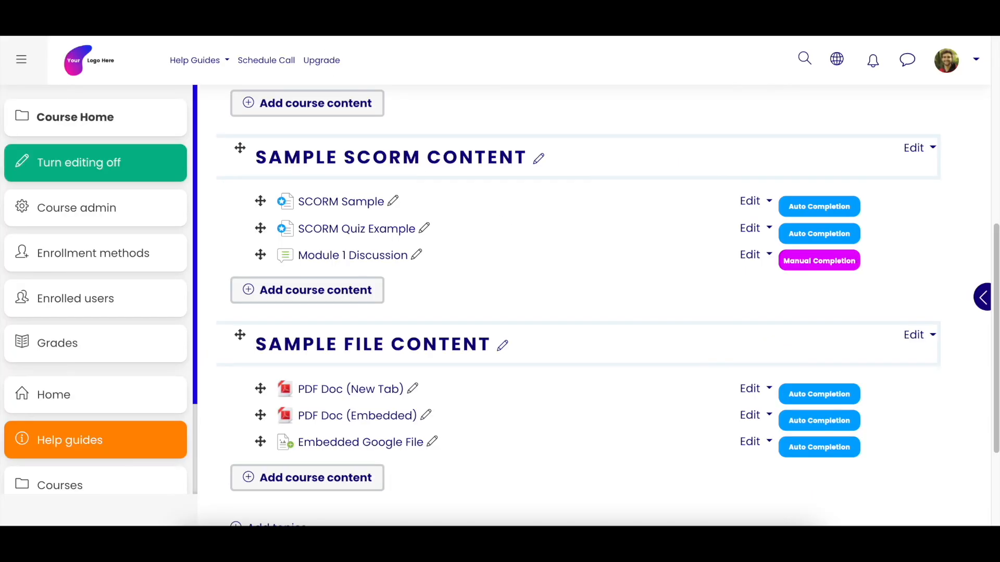
# Step: Open the LMS home page and view the list of available interface languages
pyautogui.click(91, 69)
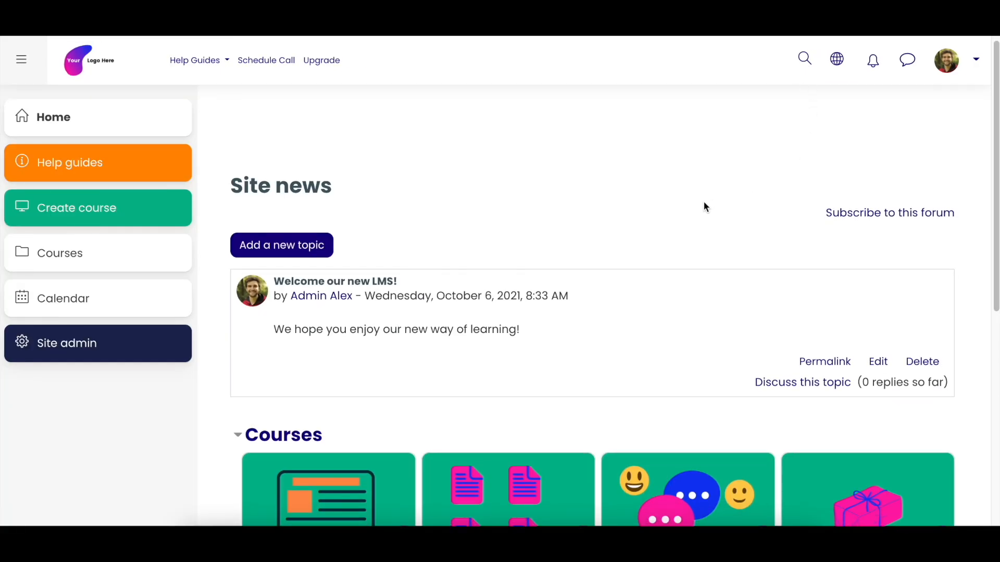
pyautogui.click(838, 64)
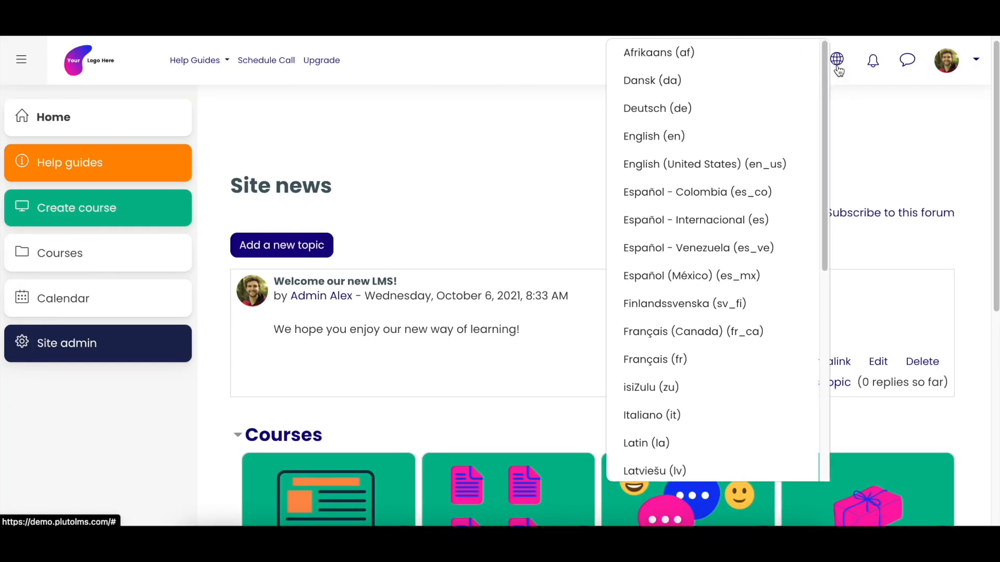
pyautogui.click(850, 103)
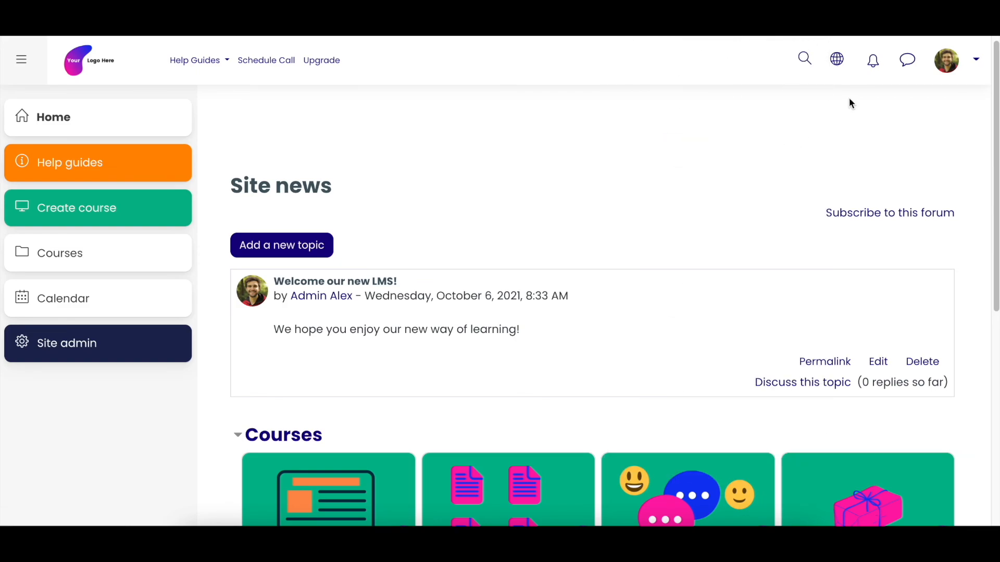
# Step: Open the Site admin page, switch the interface language to Español - Internacional (es), and collapse the navigation sidebar
pyautogui.click(67, 342)
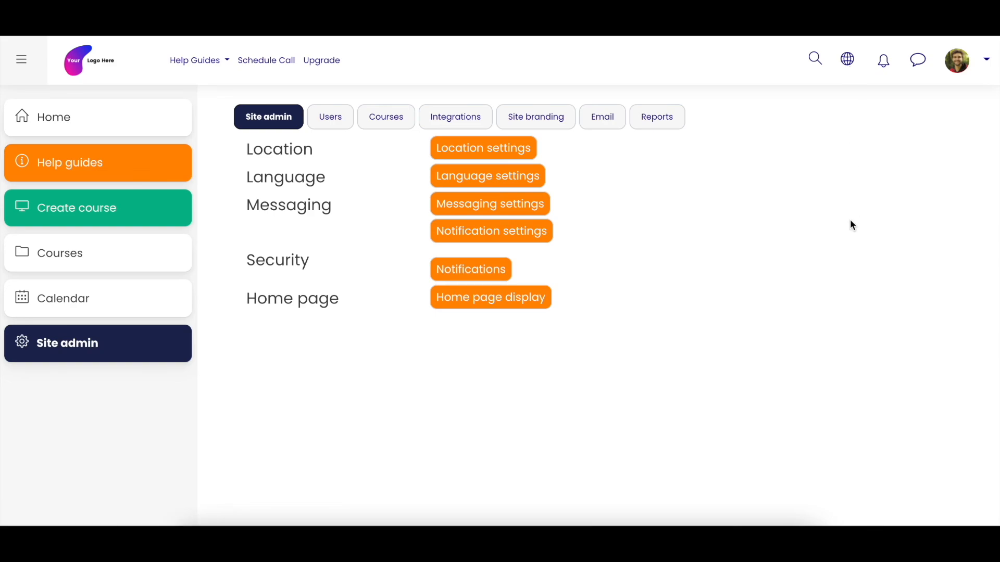
pyautogui.click(849, 68)
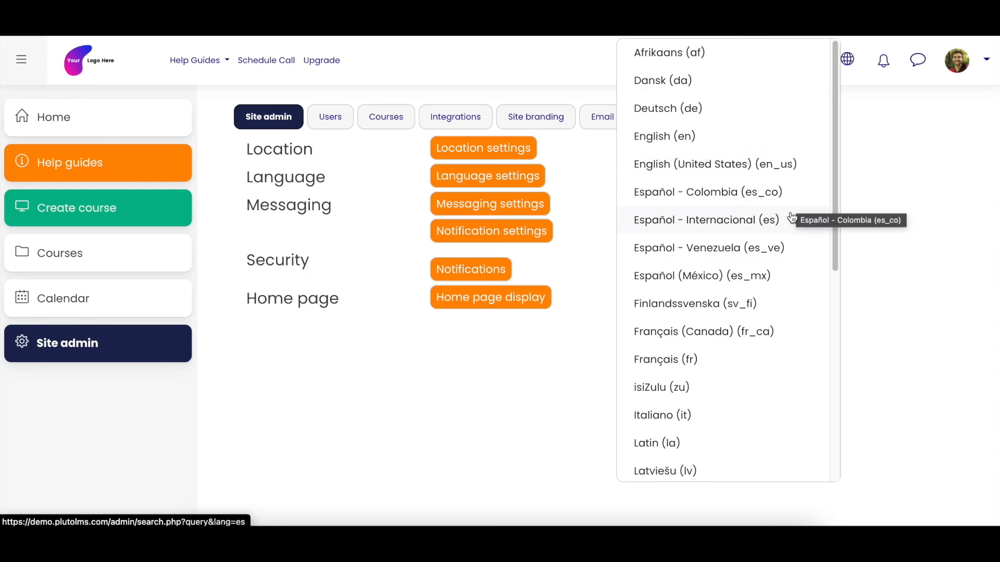
pyautogui.click(705, 226)
pyautogui.click(25, 67)
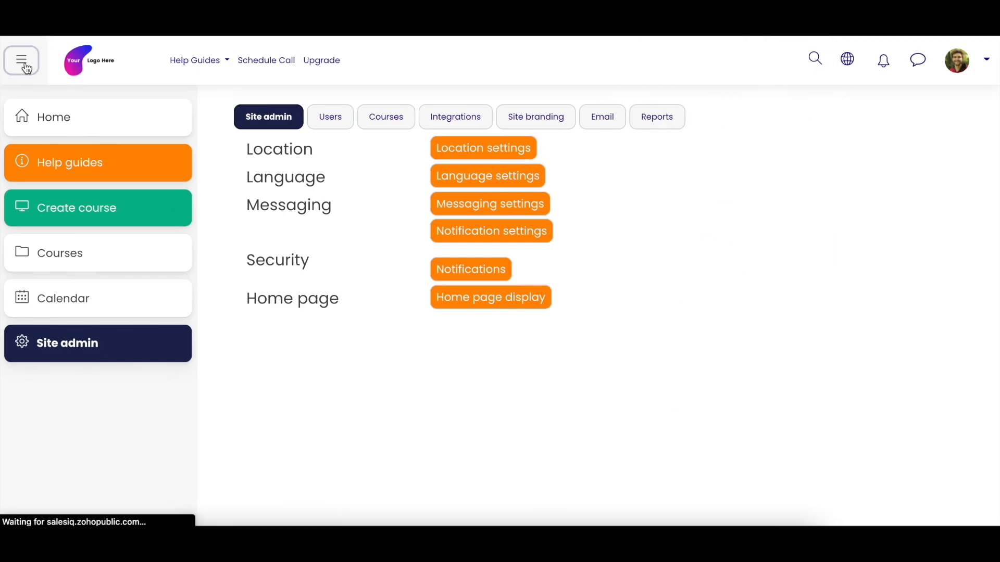
pyautogui.click(25, 66)
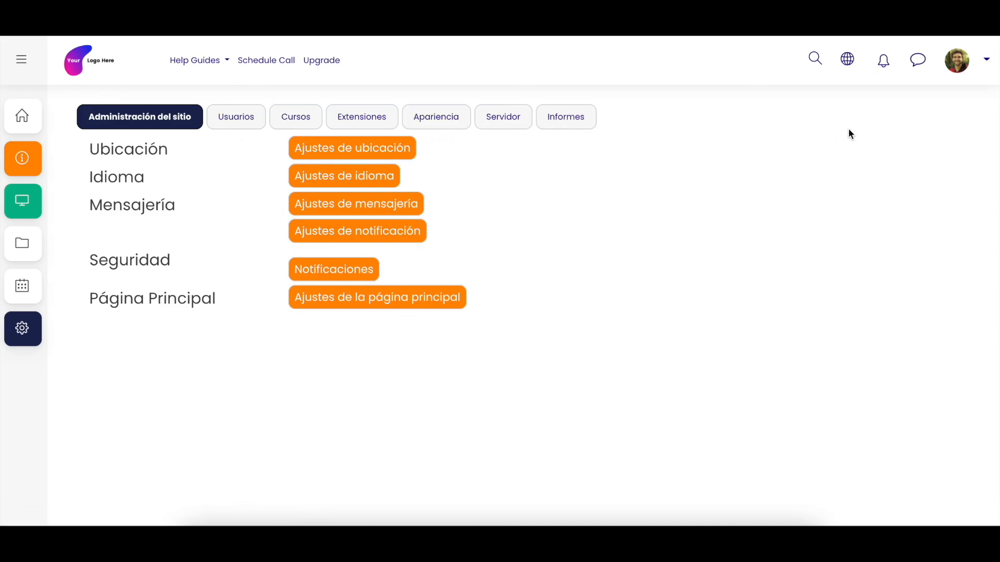
# Step: Switch the interface language back to English (United States) (en_us) and review the list of available interface languages
pyautogui.click(850, 61)
pyautogui.click(787, 164)
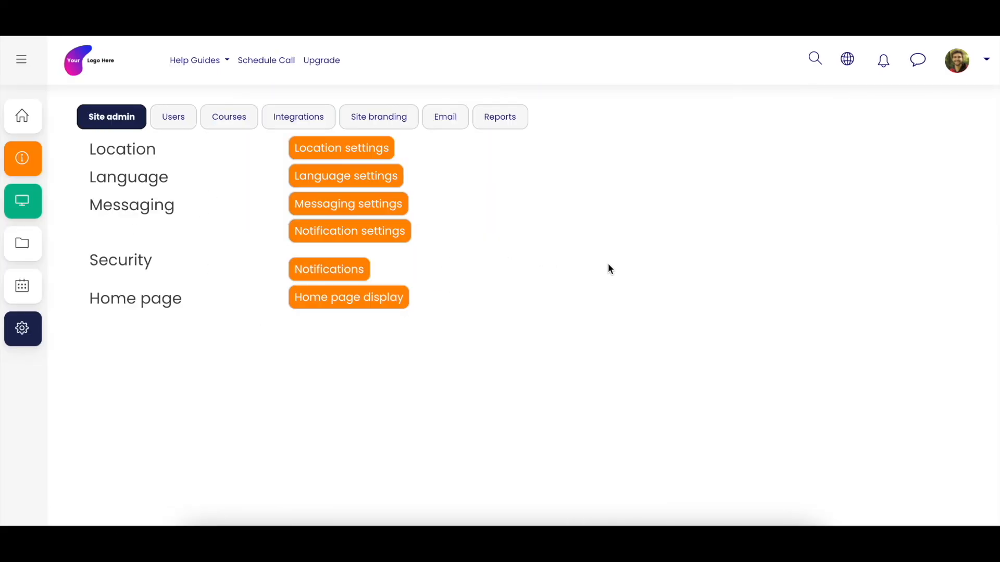
pyautogui.click(857, 65)
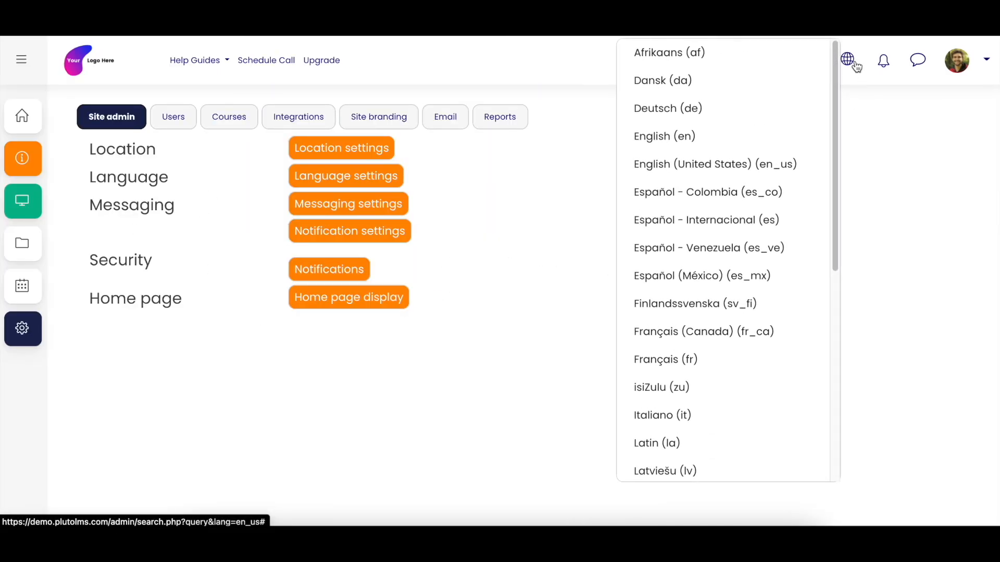
pyautogui.scroll(-5, 811, 222)
pyautogui.scroll(5, 810, 220)
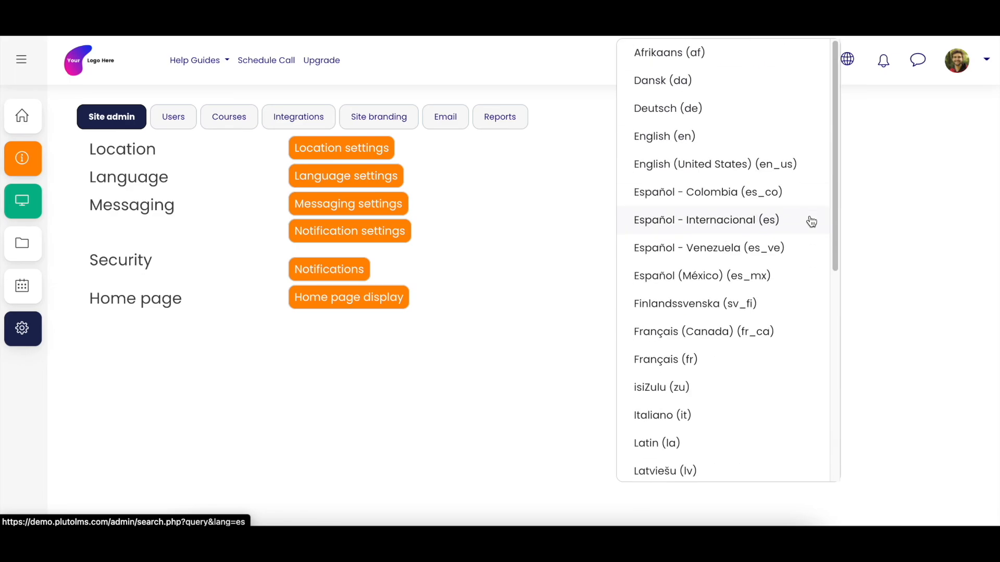
pyautogui.click(897, 139)
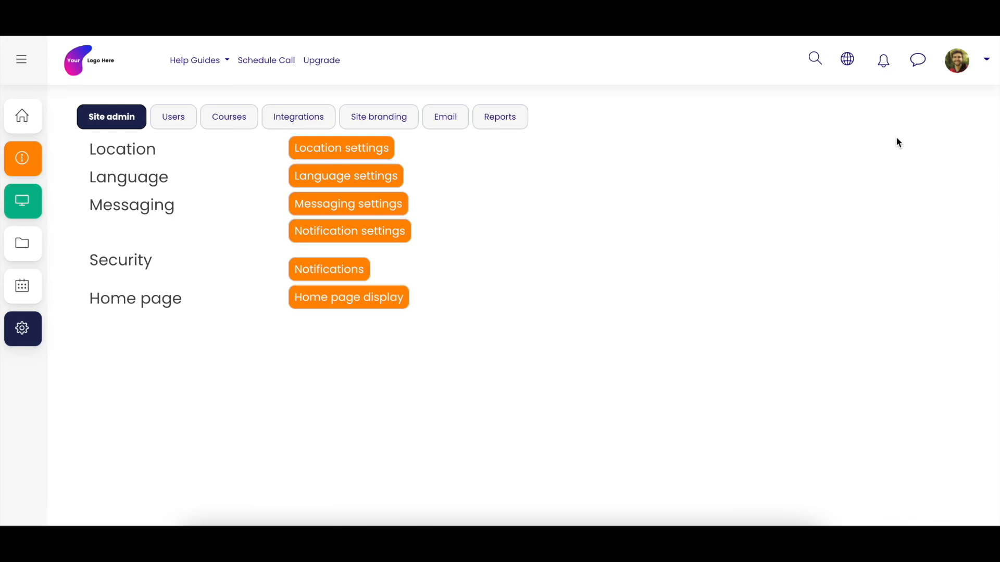
pyautogui.click(847, 68)
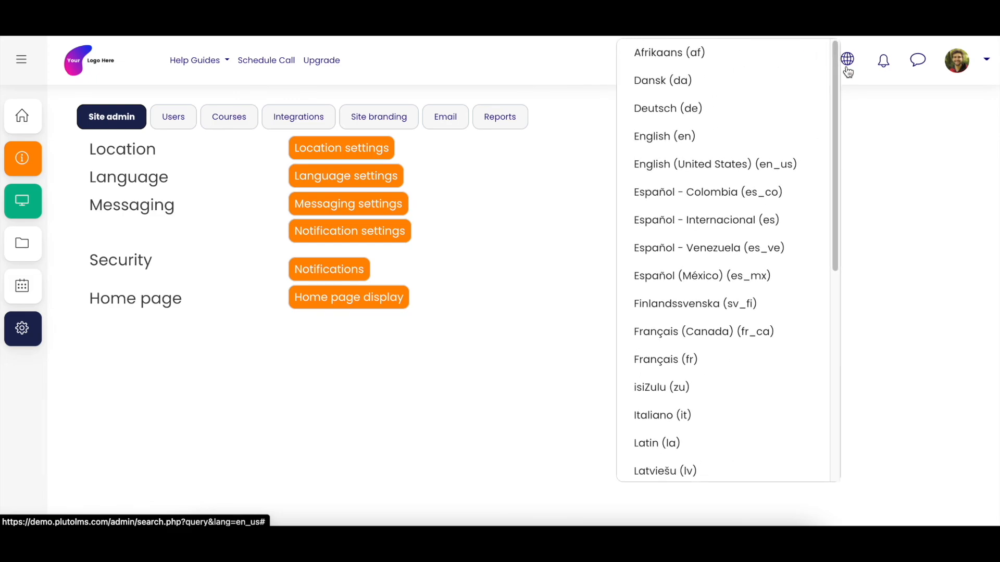
pyautogui.click(858, 95)
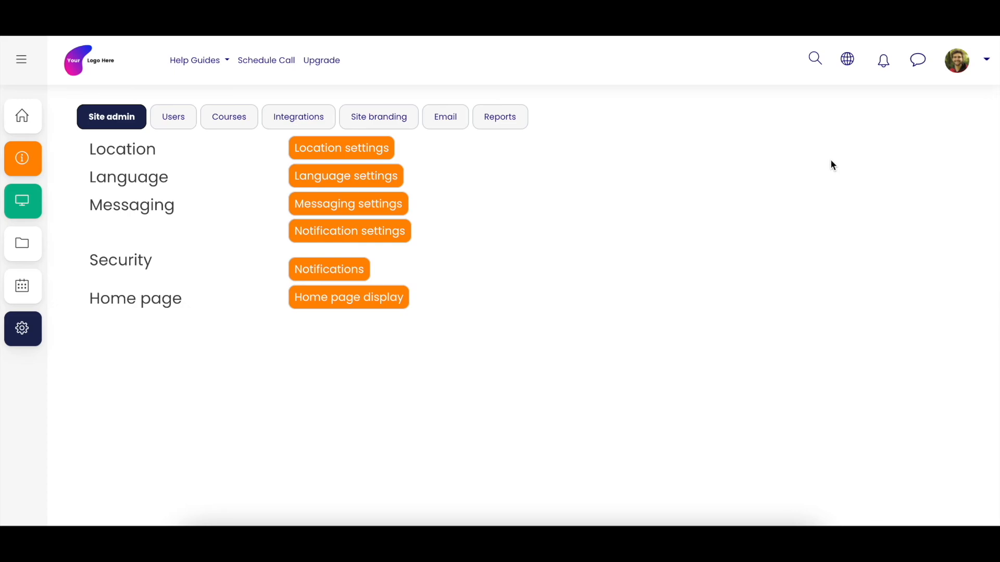
# Step: Open the site's Language settings and review the Default language choices alongside the users' interface language list
pyautogui.click(331, 181)
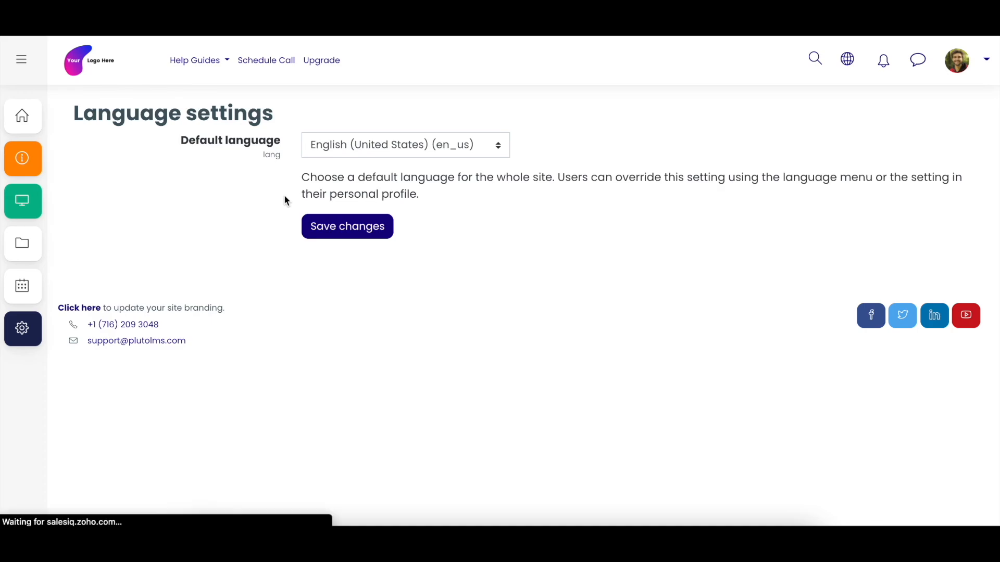
pyautogui.click(461, 152)
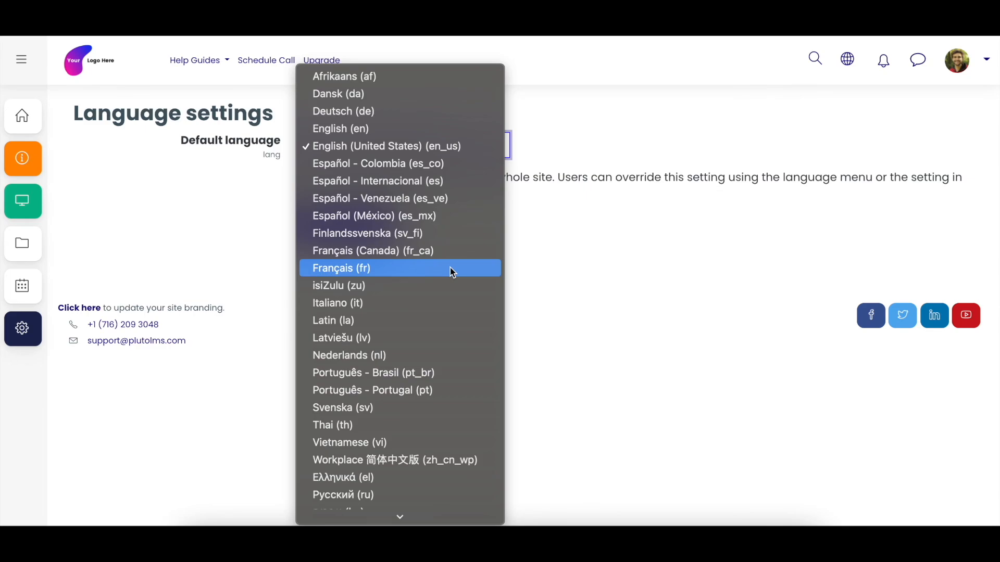
pyautogui.click(607, 232)
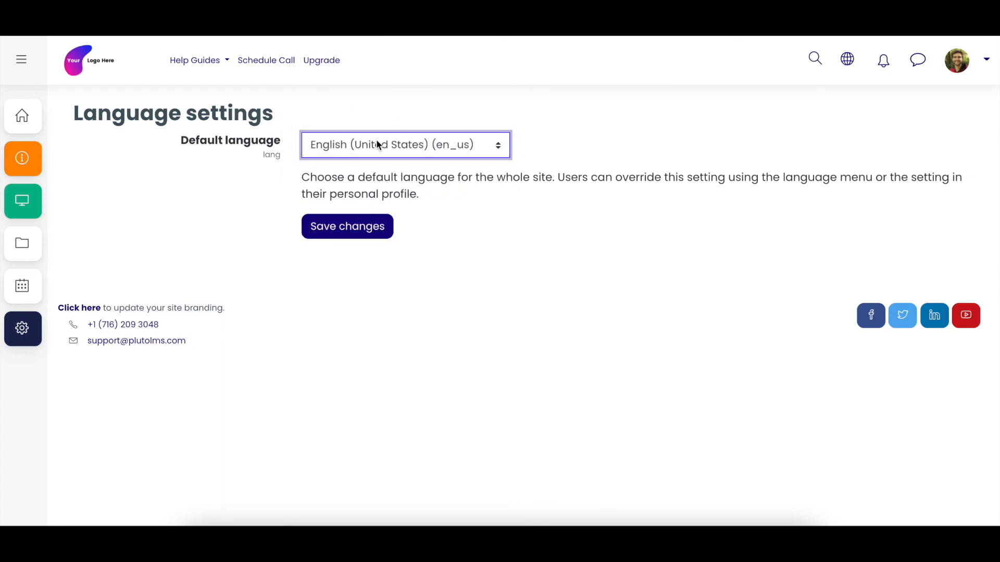
pyautogui.click(496, 194)
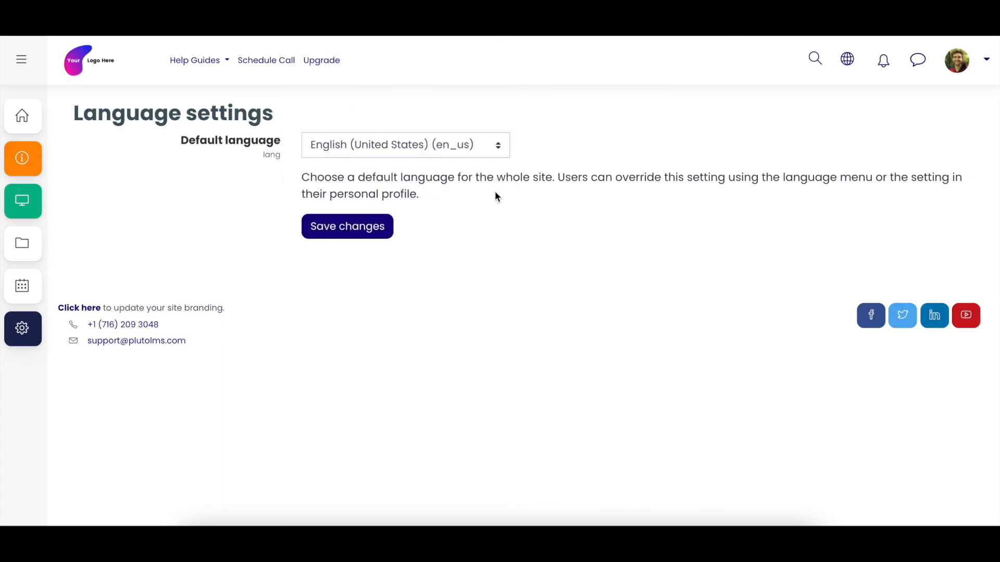
pyautogui.click(847, 59)
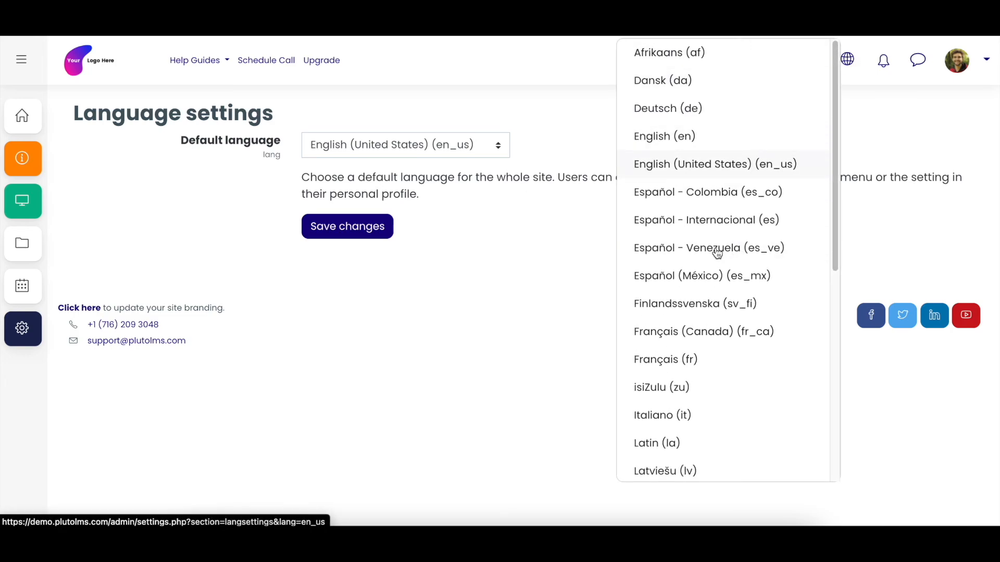
pyautogui.click(906, 142)
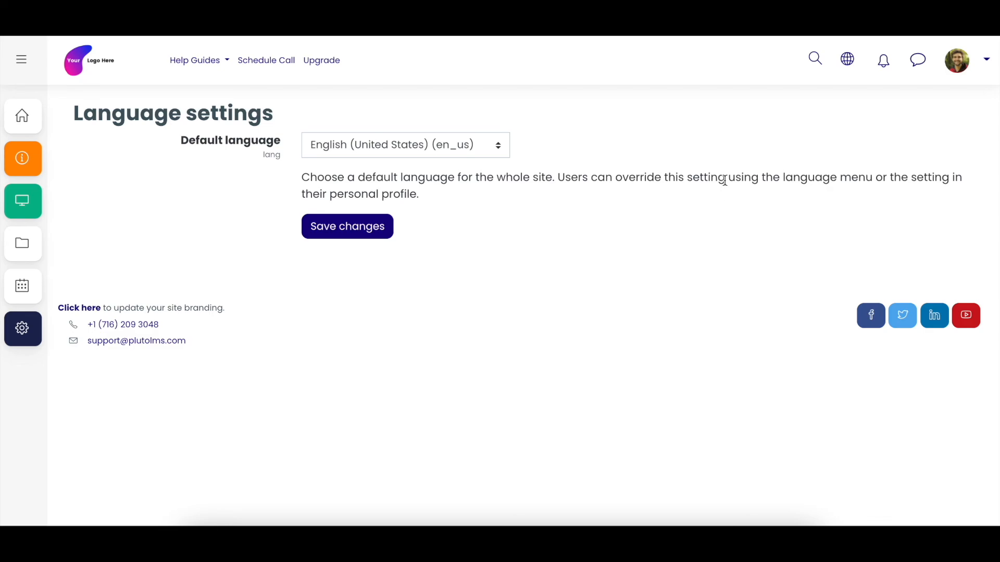
# Step: Open the List Format course from the home page, expand the navigation sidebar, and turn course editing off
pyautogui.click(94, 65)
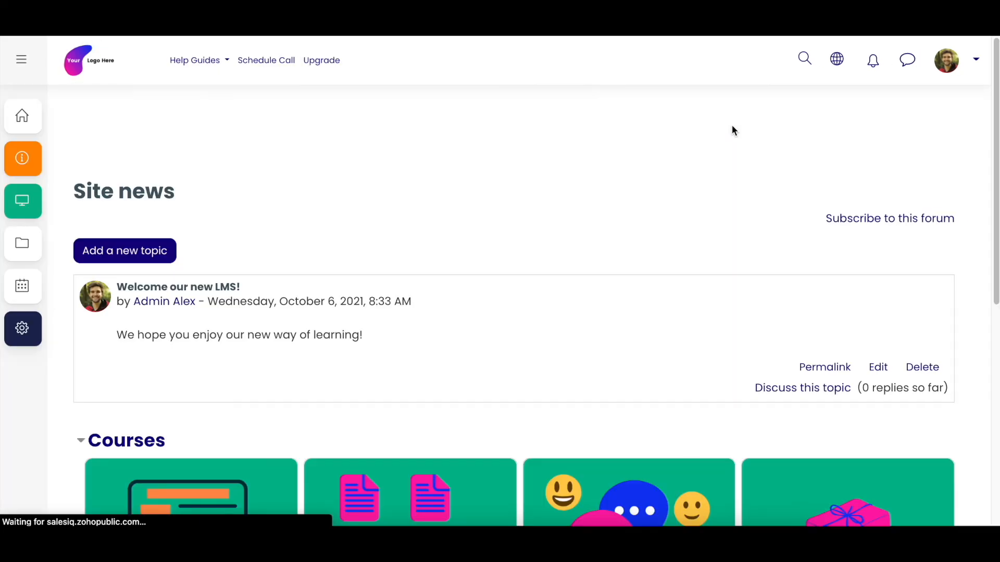
pyautogui.scroll(-5, 690, 174)
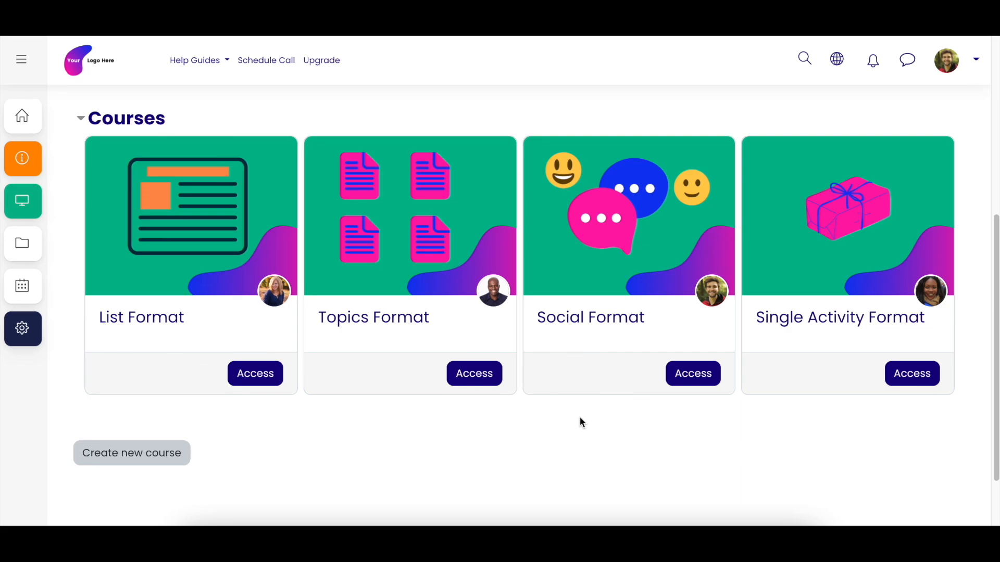
pyautogui.click(148, 324)
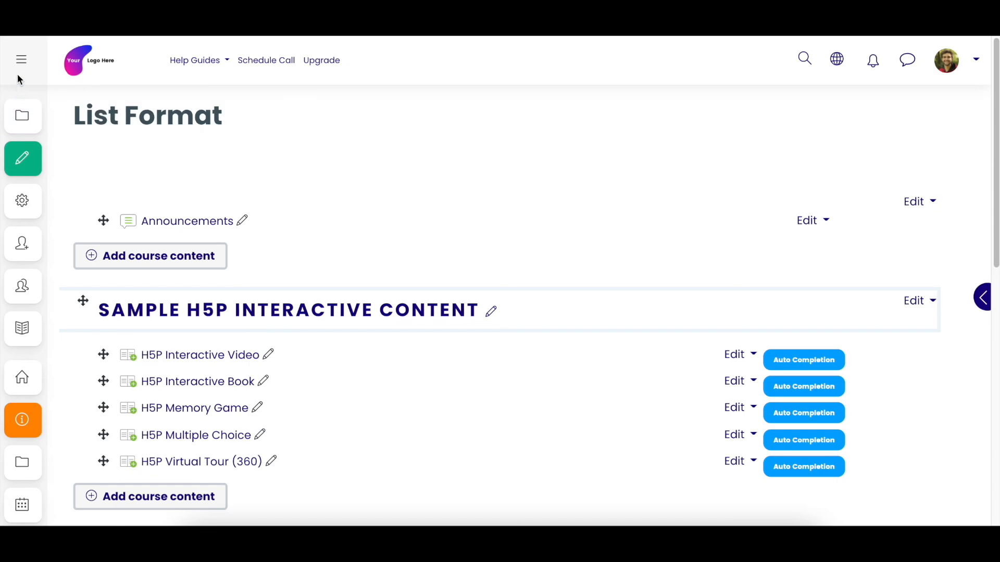
pyautogui.click(21, 63)
pyautogui.click(94, 165)
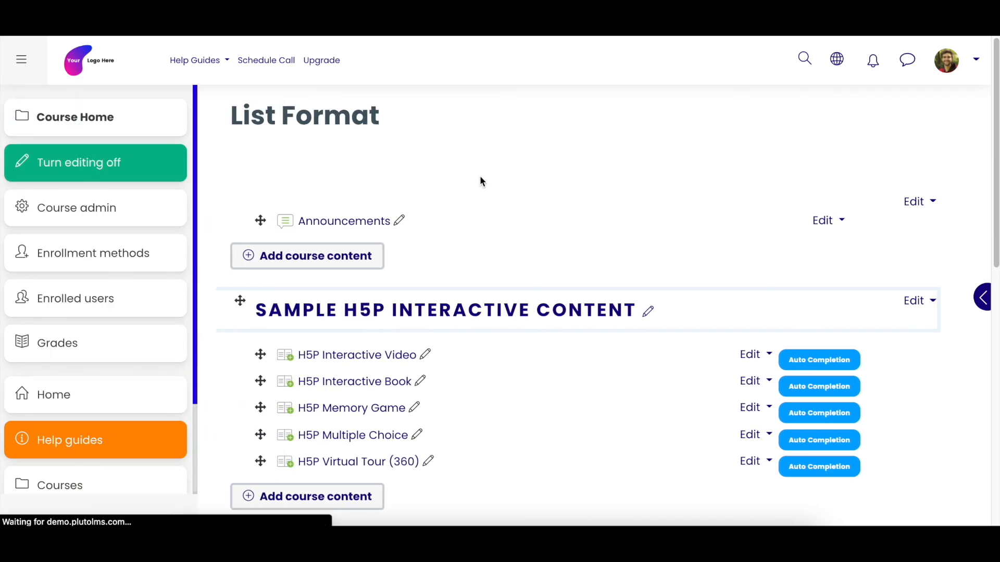
# Step: Open the List Format course's settings for editing and expand the Appearance section that contains Force language
pyautogui.scroll(-2, 489, 205)
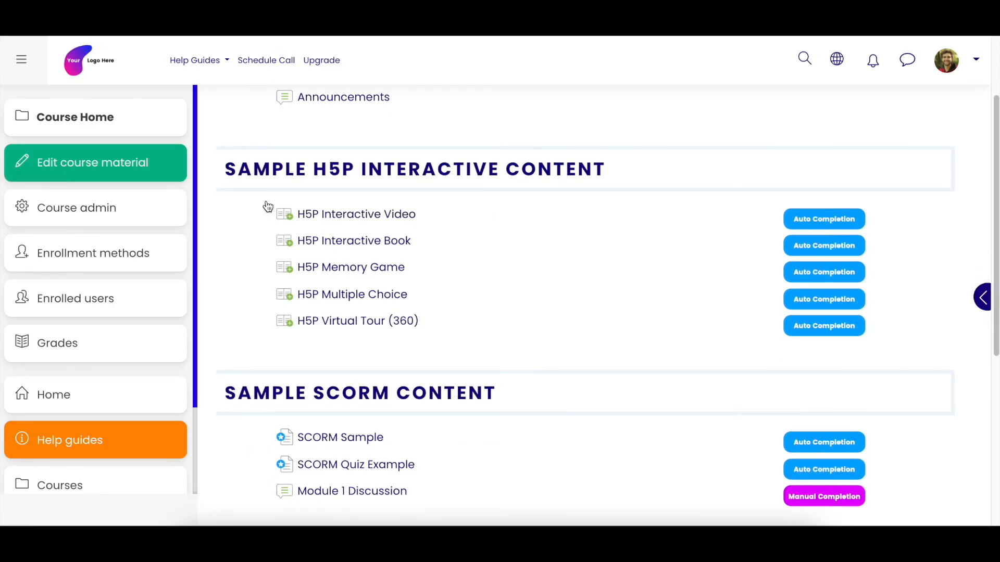
pyautogui.click(83, 211)
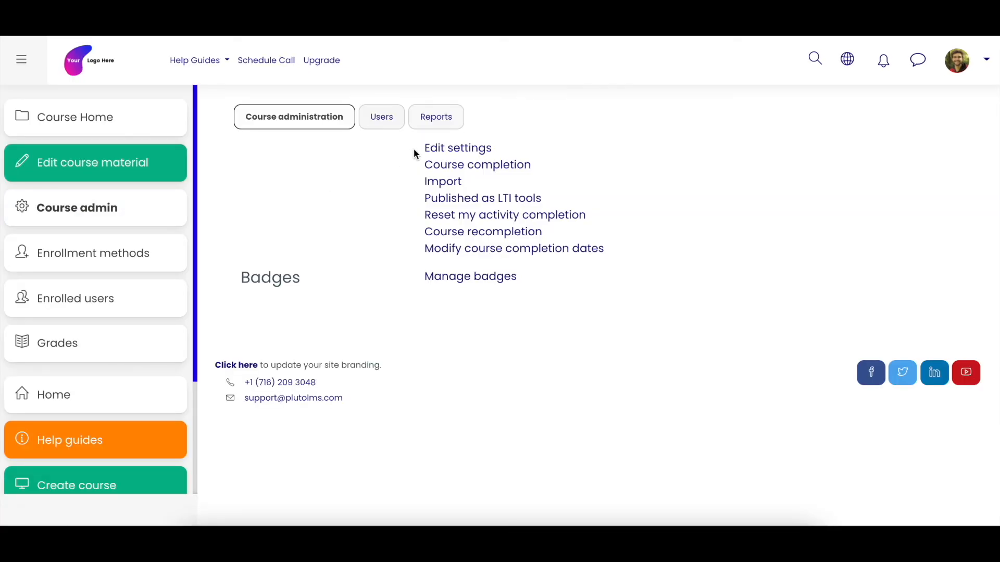
pyautogui.click(448, 151)
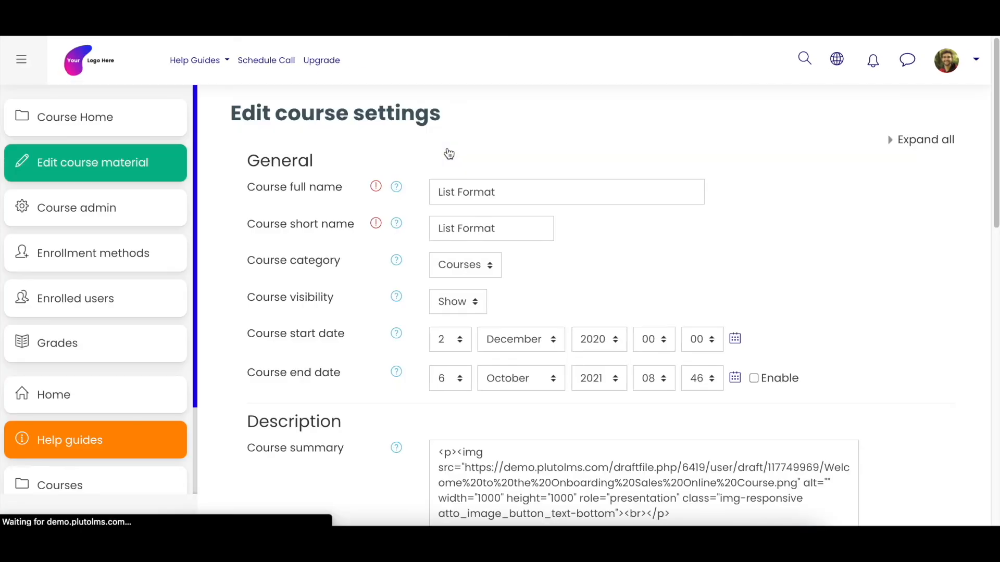
pyautogui.scroll(-6, 367, 291)
pyautogui.scroll(-7, 370, 284)
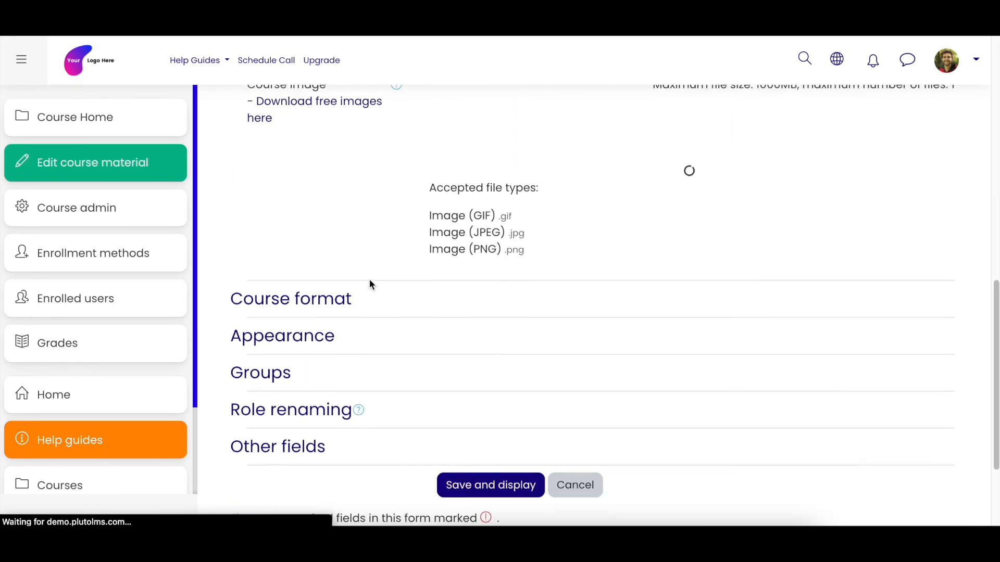
pyautogui.click(313, 275)
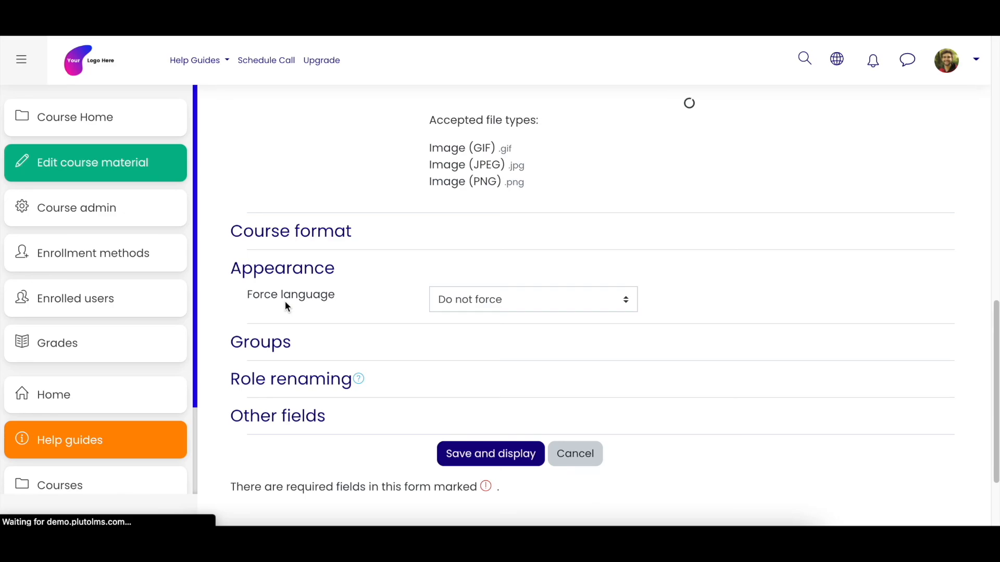
pyautogui.click(307, 336)
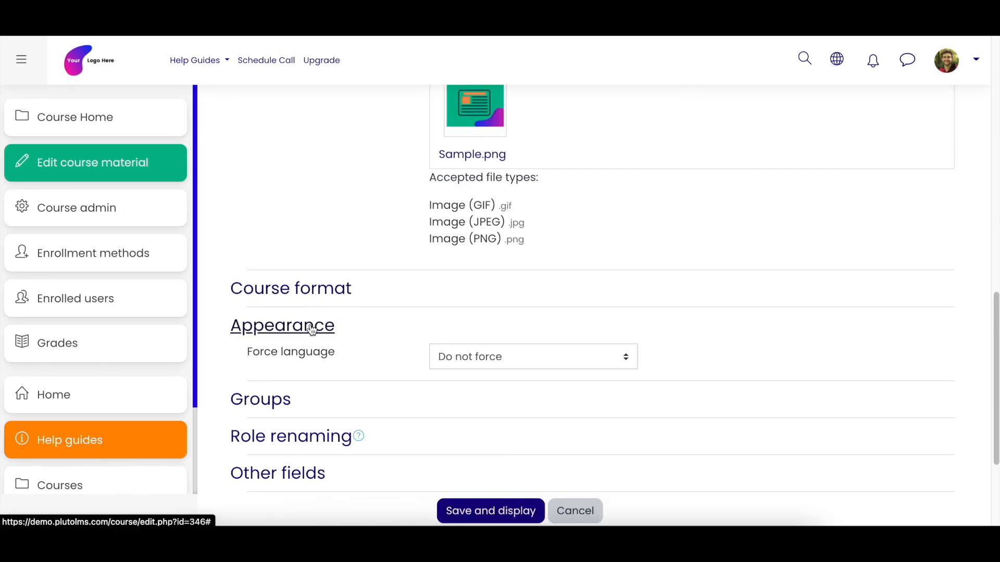
pyautogui.scroll(-3, 355, 257)
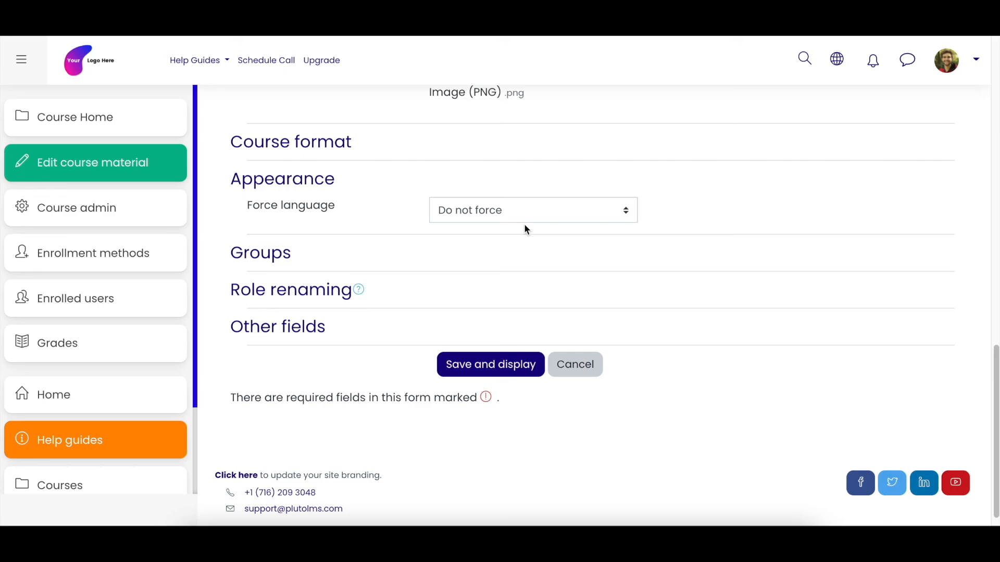
pyautogui.click(837, 59)
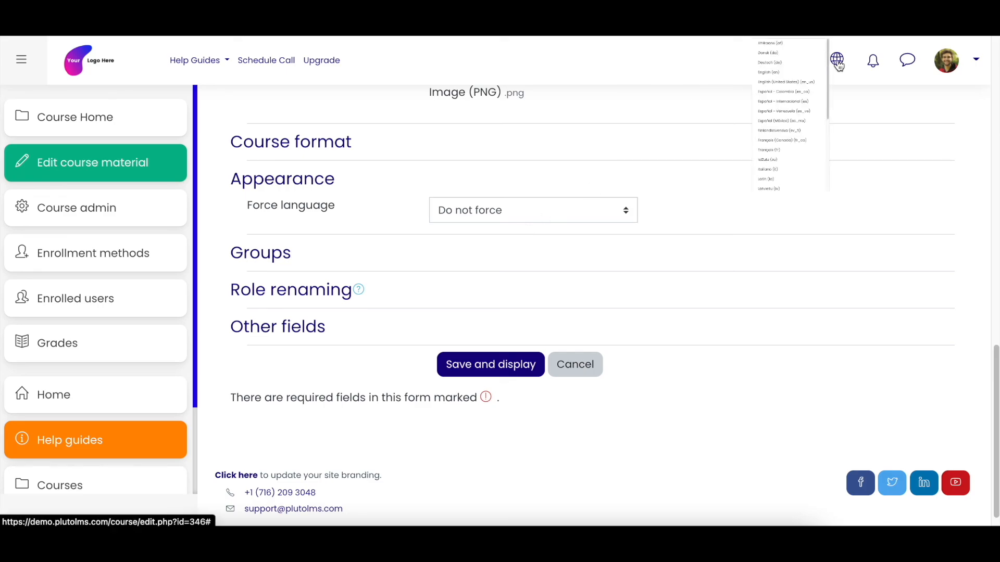
pyautogui.click(567, 67)
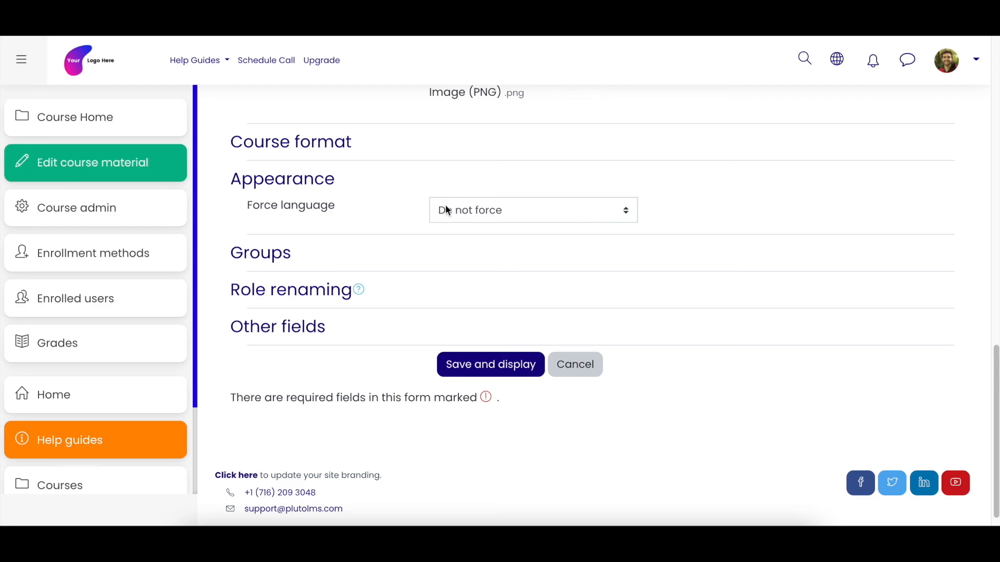
# Step: Set the course's Force language option to Deutsch (de), then save and display the course
pyautogui.click(520, 216)
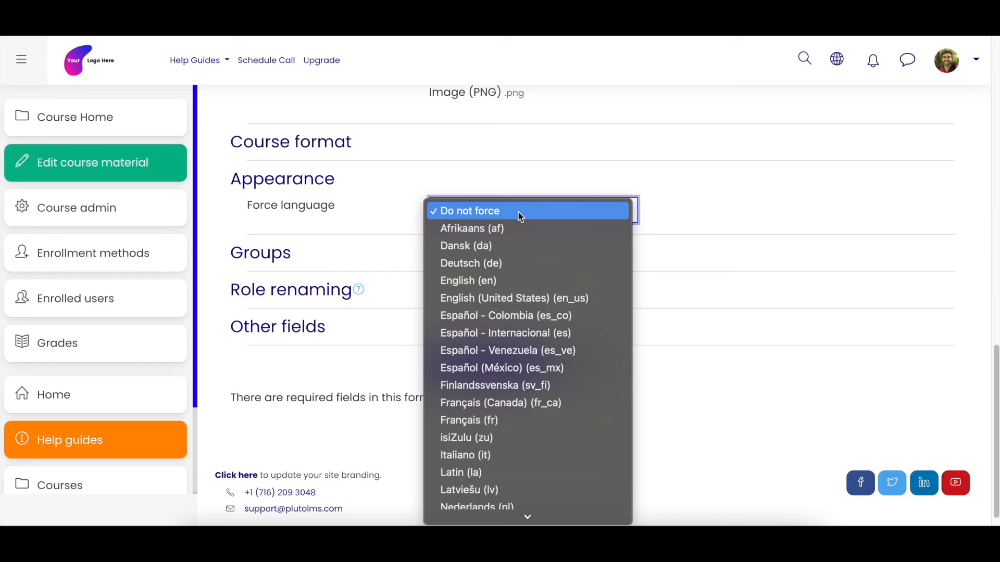
pyautogui.click(514, 264)
pyautogui.click(508, 367)
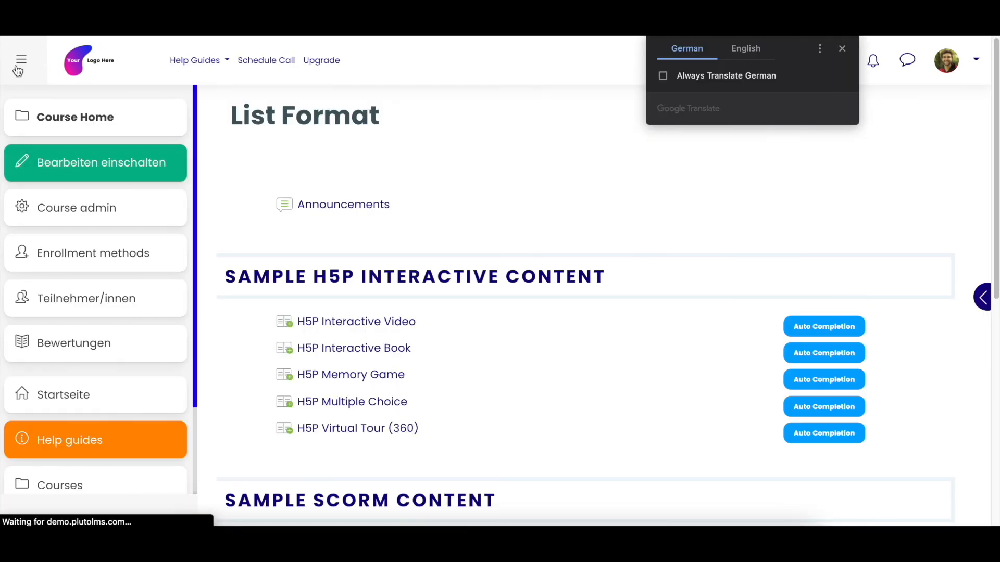
# Step: Collapse the navigation sidebar and examine the List Format course page with the forced German language
pyautogui.click(21, 65)
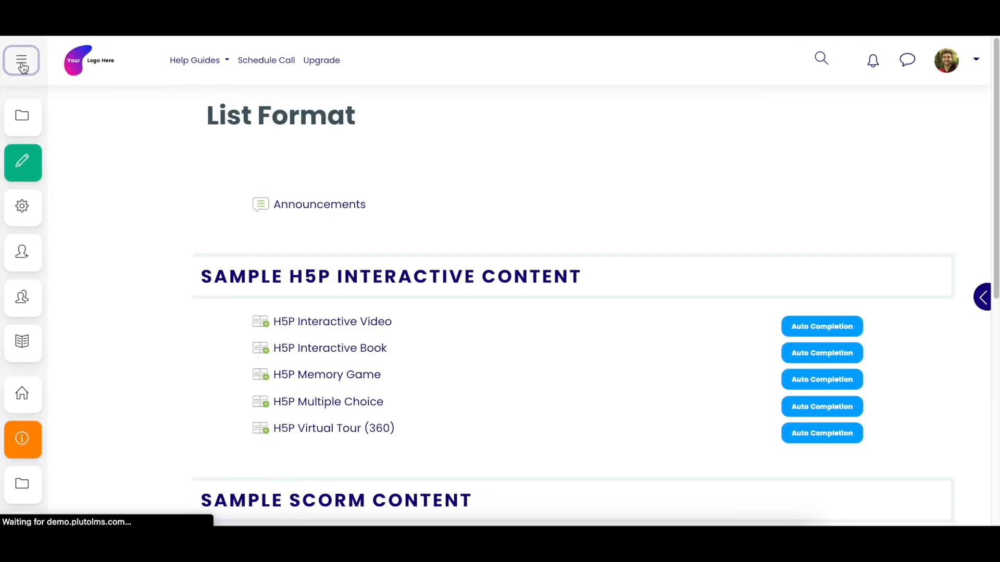
pyautogui.scroll(-4, 383, 242)
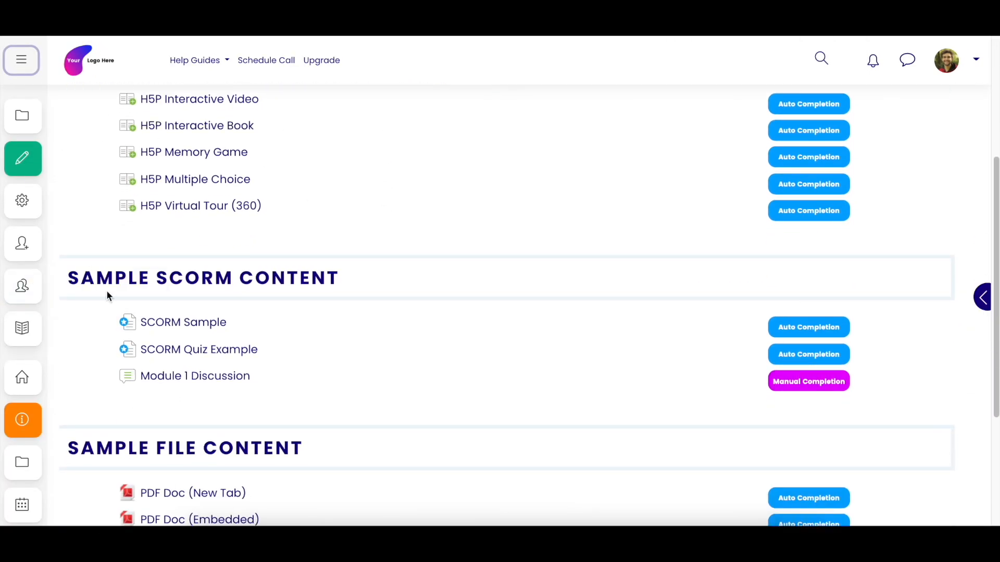
pyautogui.scroll(-1, 361, 286)
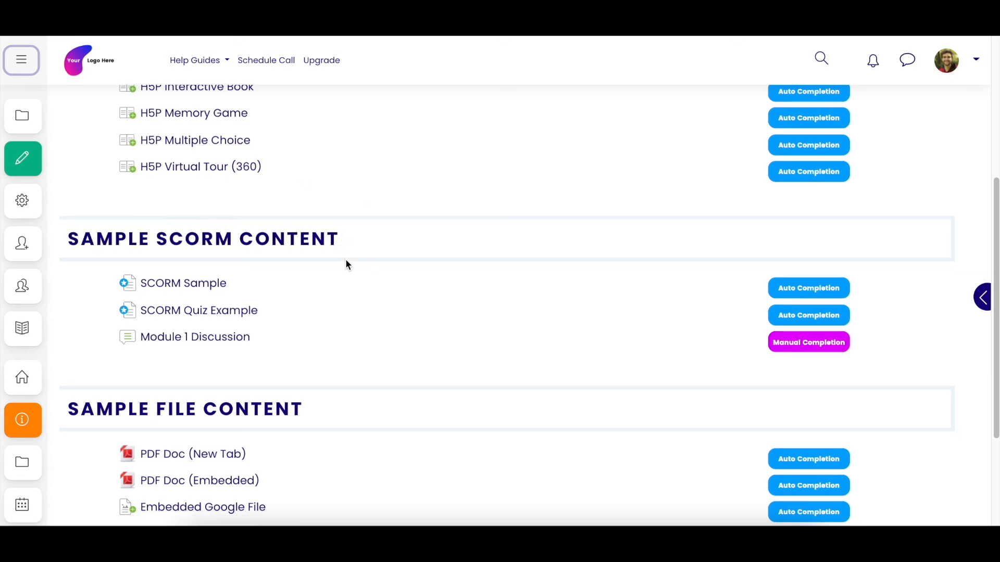
pyautogui.scroll(-2, 347, 267)
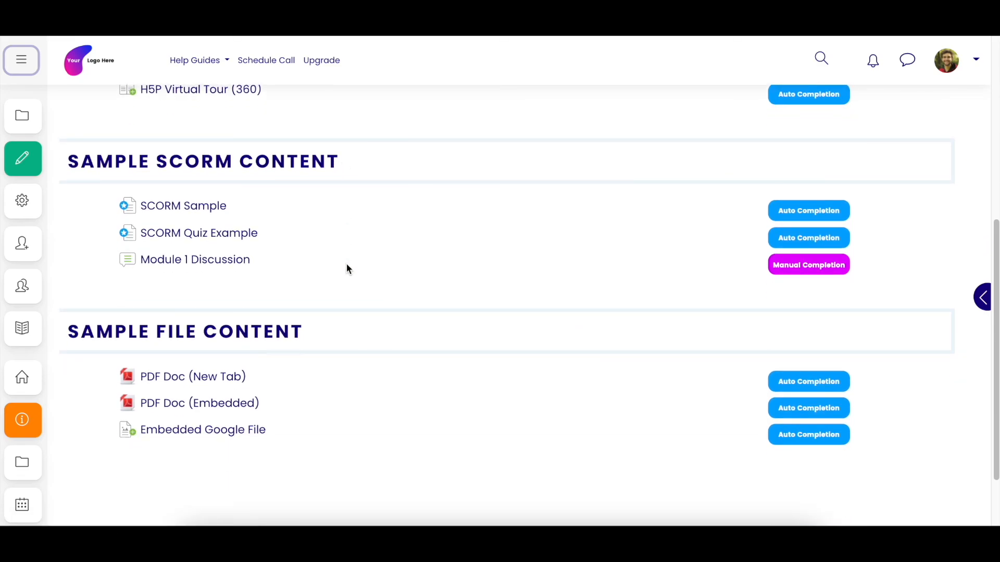
pyautogui.scroll(5, 347, 267)
pyautogui.scroll(1, 347, 267)
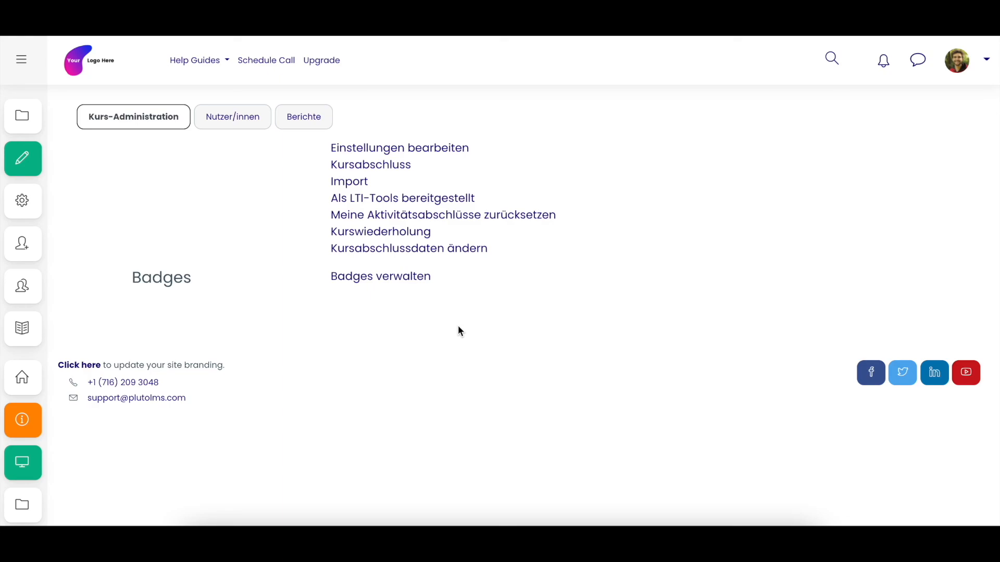
# Step: Edit the List Format course's settings to set Force language (Sprache erzwingen) to Nicht festlegen, then save and display the course
pyautogui.click(404, 151)
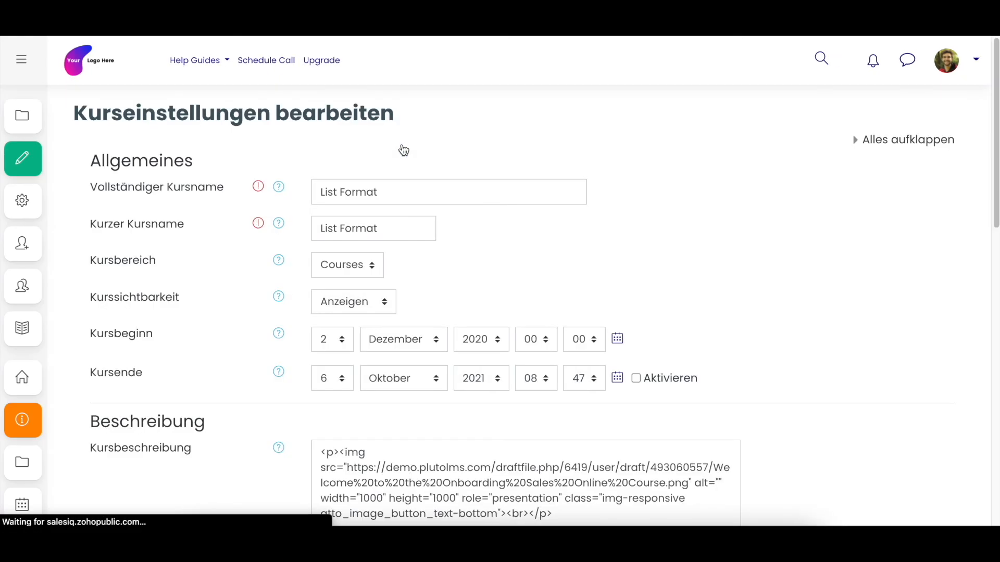
pyautogui.scroll(-6, 281, 258)
pyautogui.scroll(6, 280, 259)
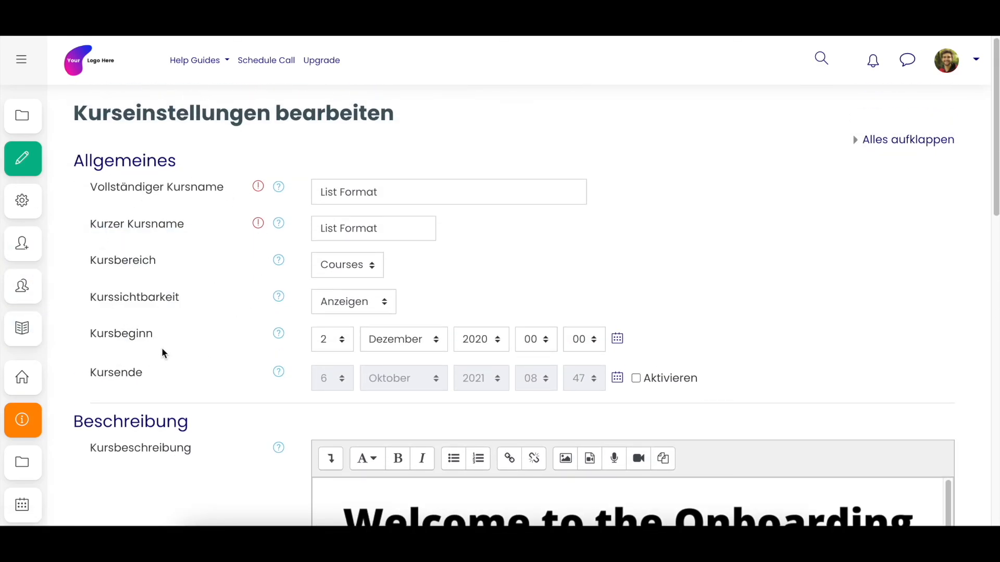
pyautogui.scroll(-4, 195, 288)
pyautogui.scroll(-9, 204, 268)
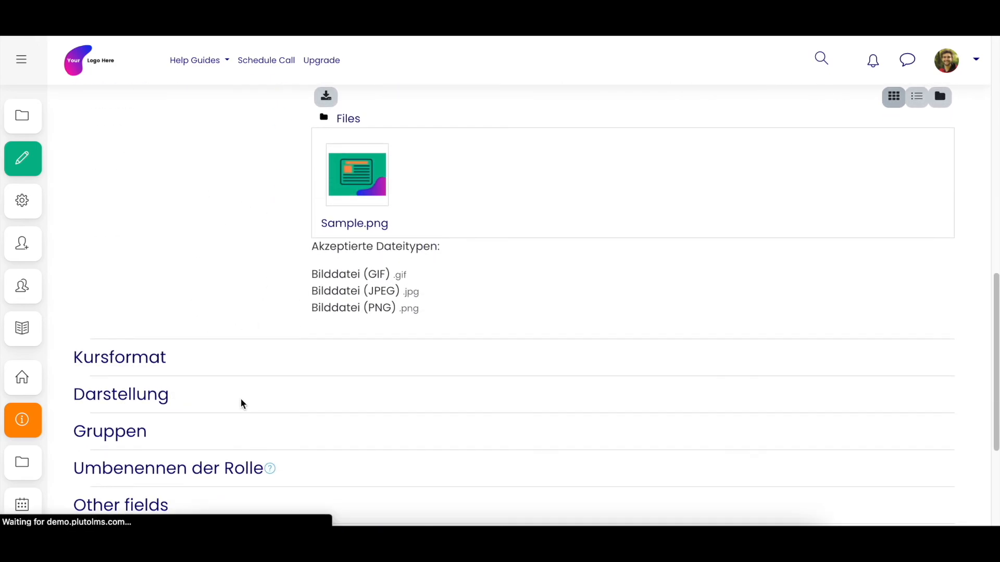
pyautogui.scroll(-3, 243, 404)
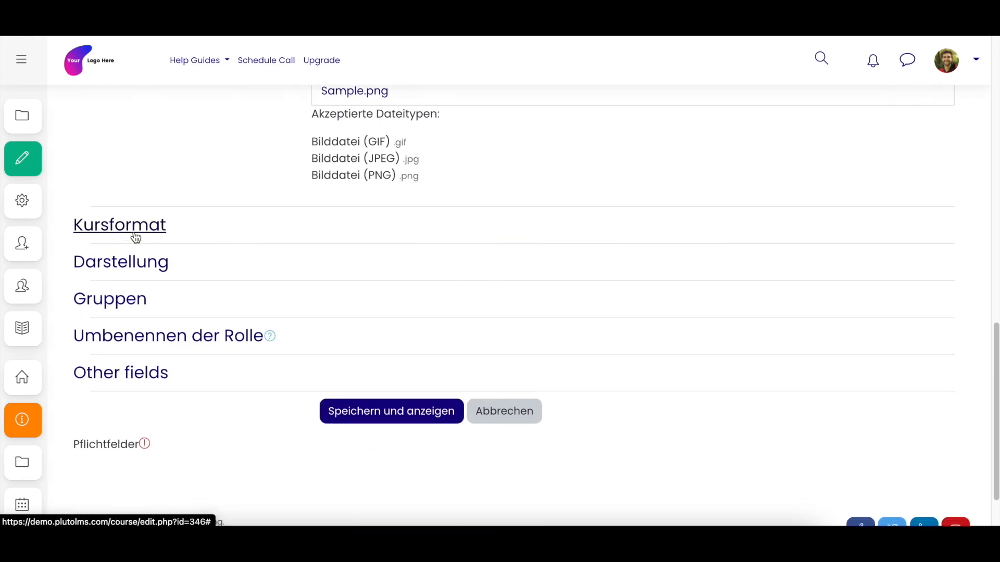
pyautogui.click(134, 260)
pyautogui.click(464, 290)
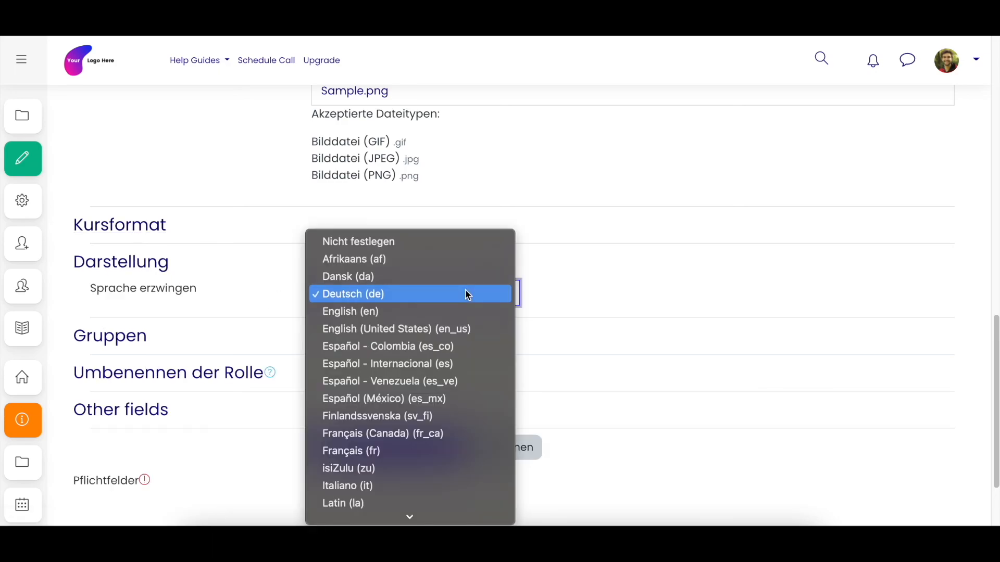
pyautogui.click(424, 243)
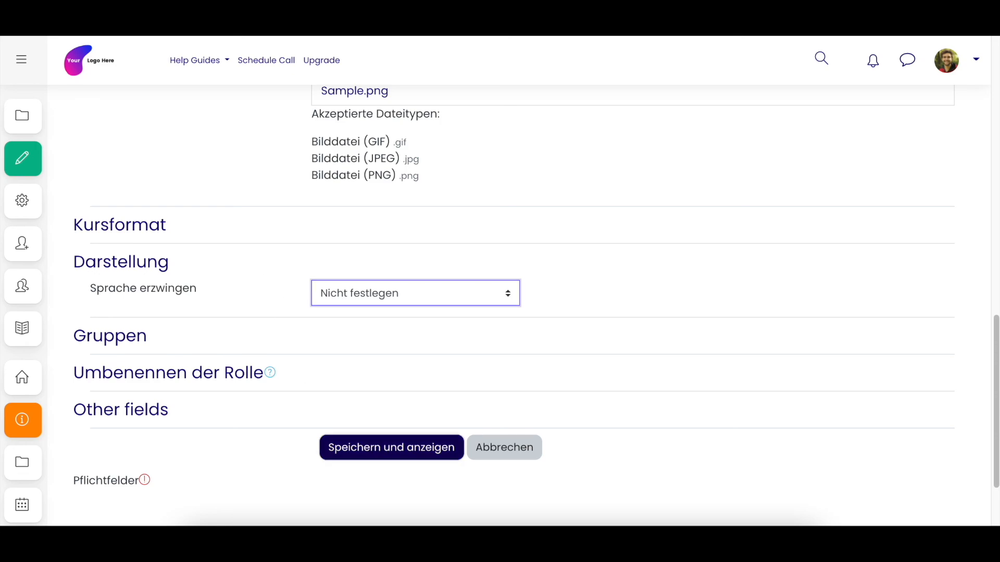
pyautogui.press('Return')
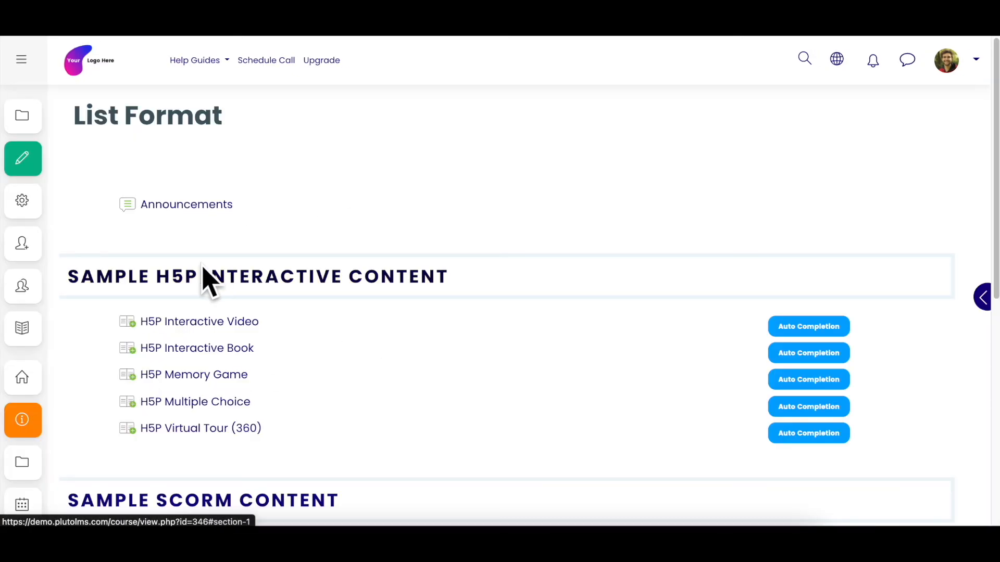
# Step: Expand the navigation sidebar and open the H5P Interactive Video activity in the List Format course
pyautogui.click(21, 58)
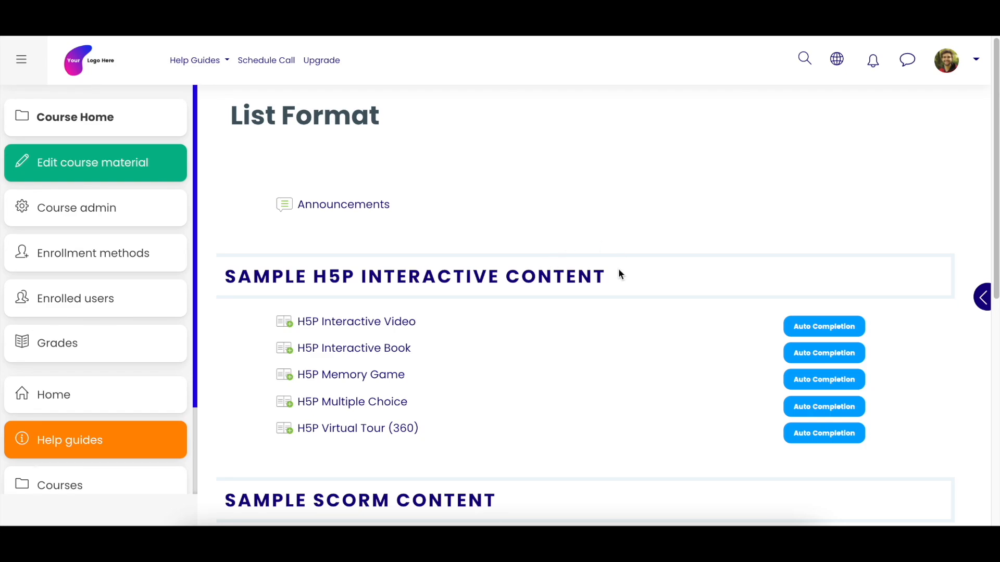
pyautogui.scroll(-1, 618, 275)
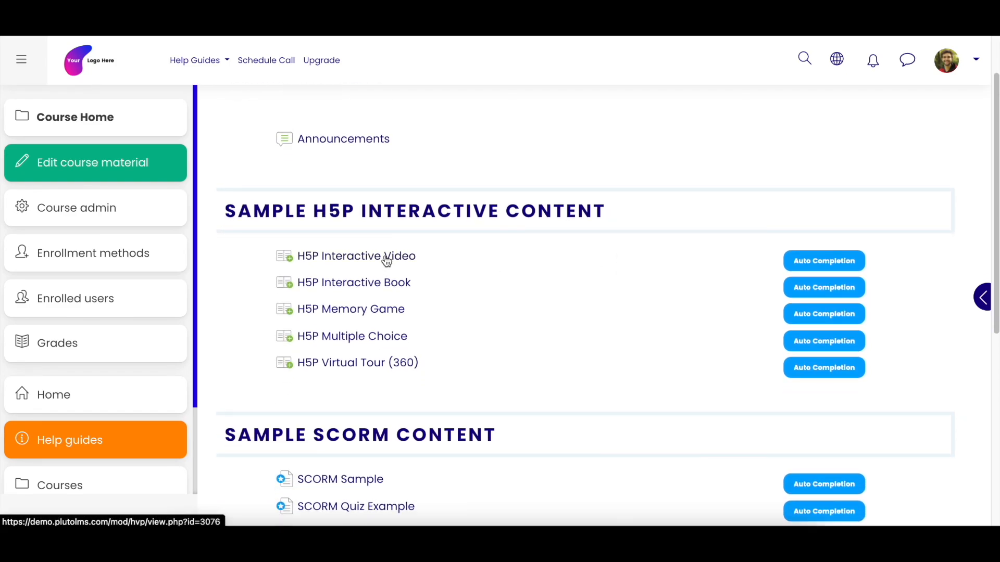
pyautogui.click(387, 261)
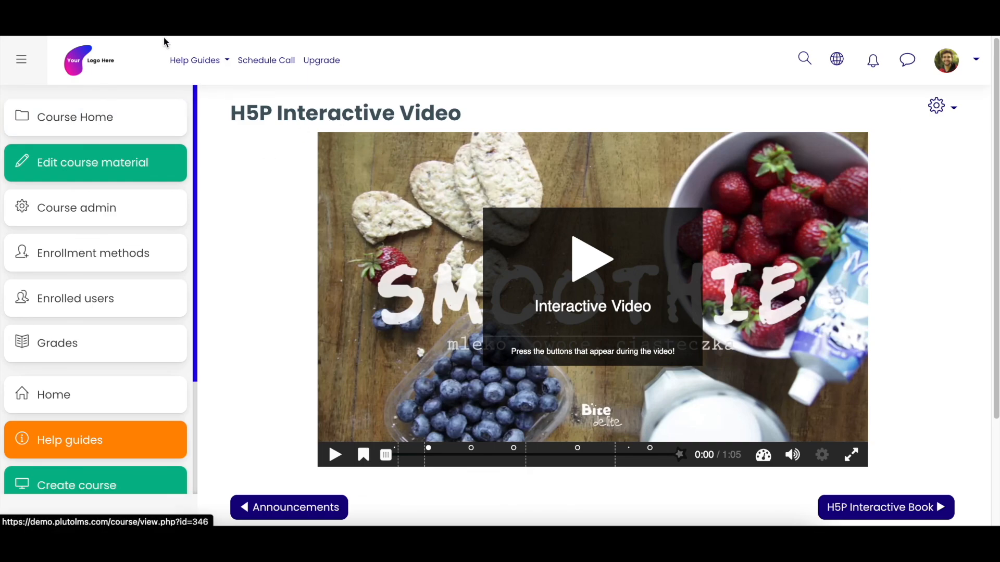
pyautogui.click(174, 21)
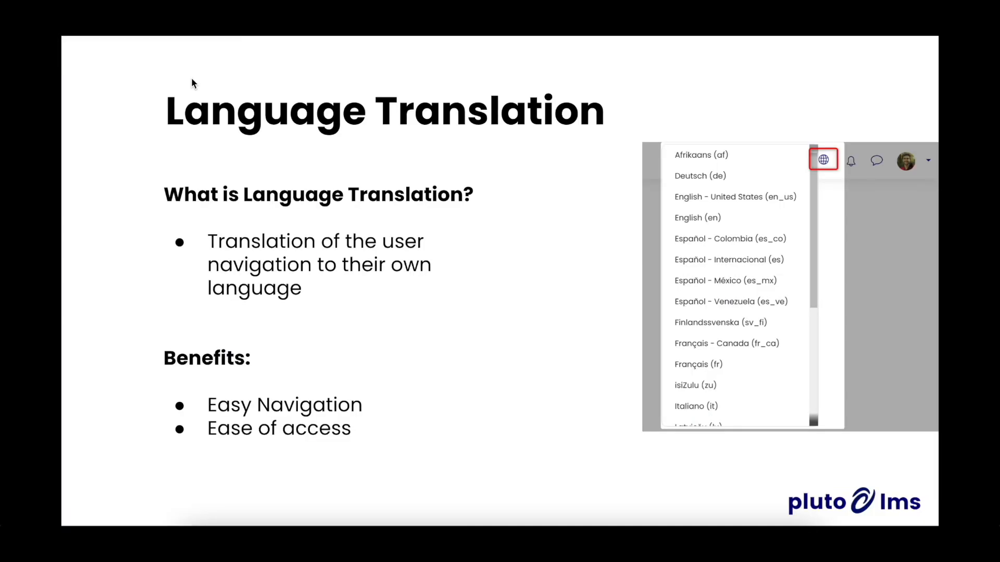
pyautogui.click(469, 291)
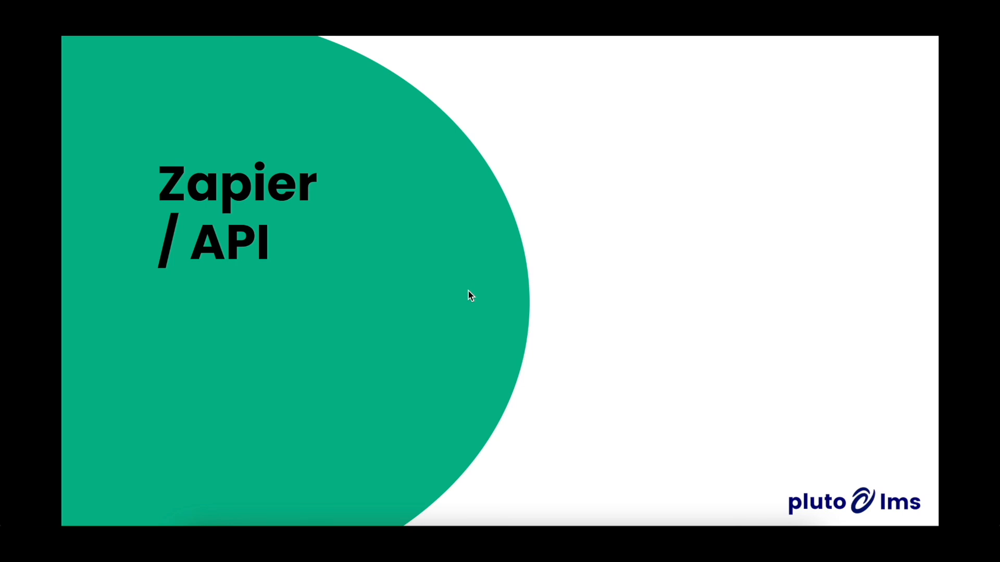
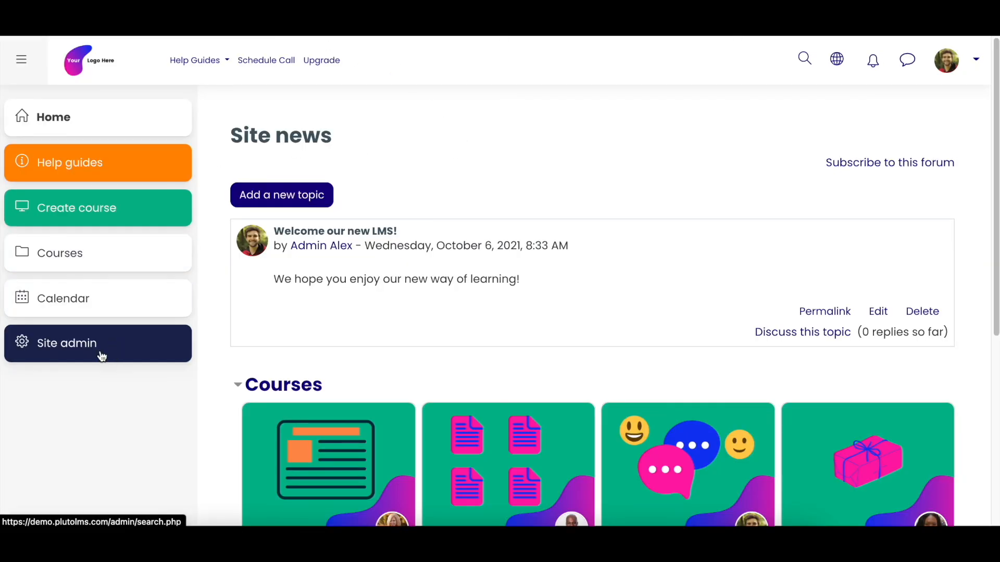
# Step: Open the Spam cleaner from the site administration reports and examine its keyword search field and example keywords
pyautogui.click(94, 354)
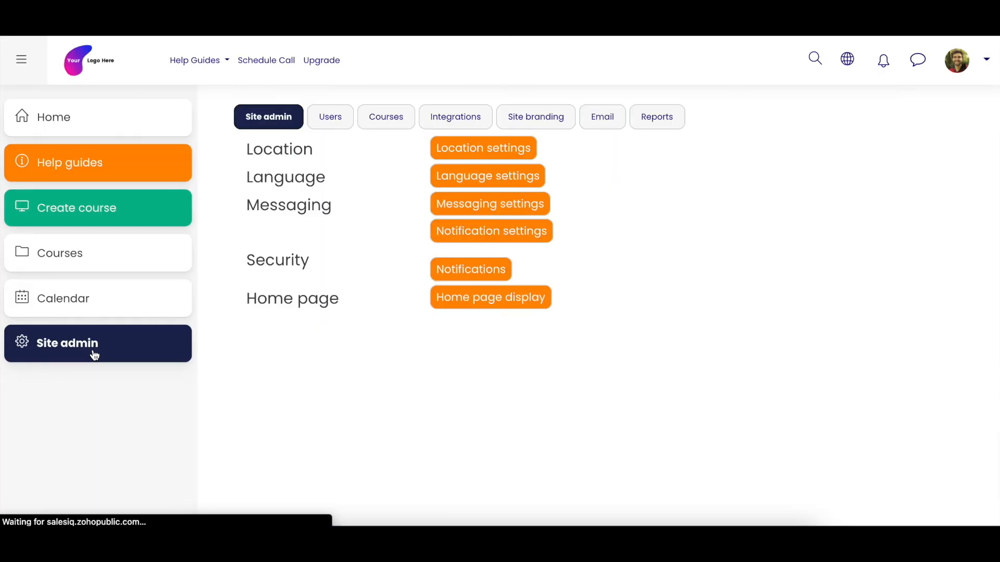
pyautogui.click(656, 120)
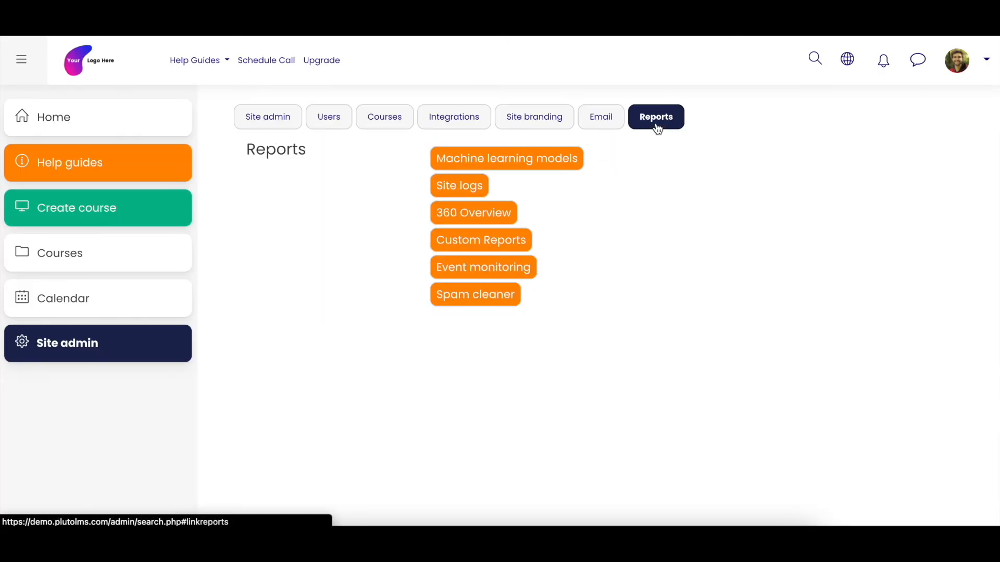
pyautogui.click(497, 298)
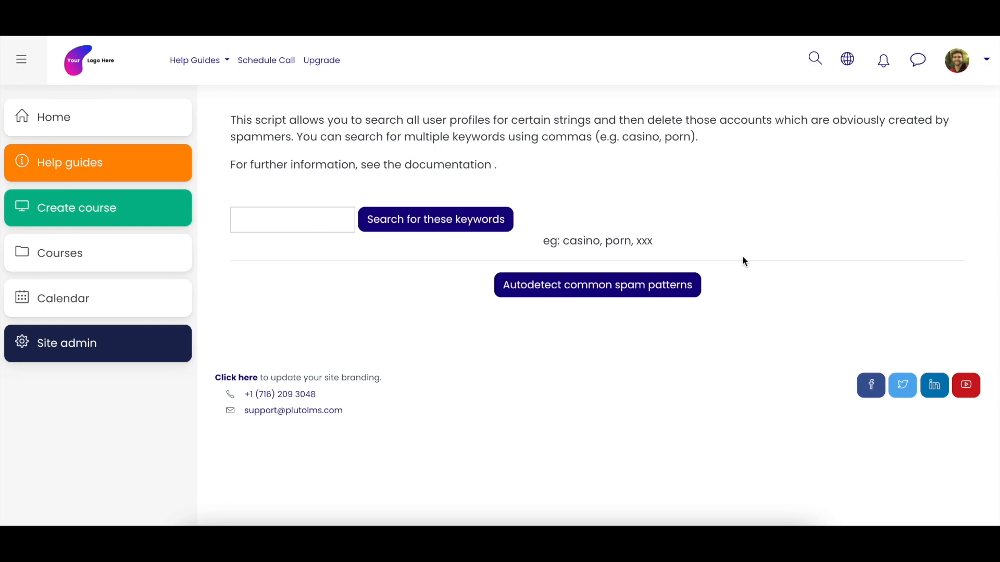
pyautogui.click(286, 223)
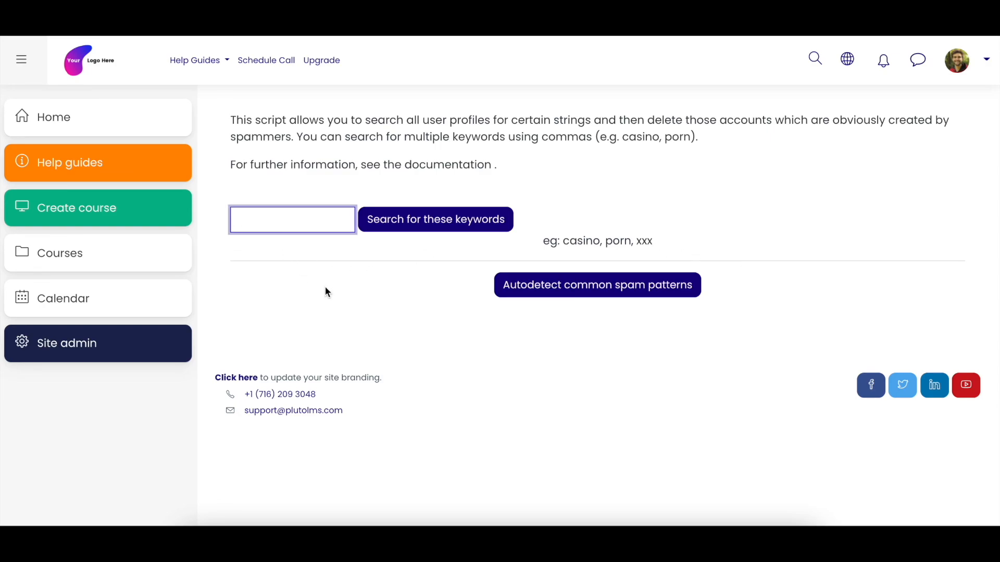
pyautogui.click(319, 267)
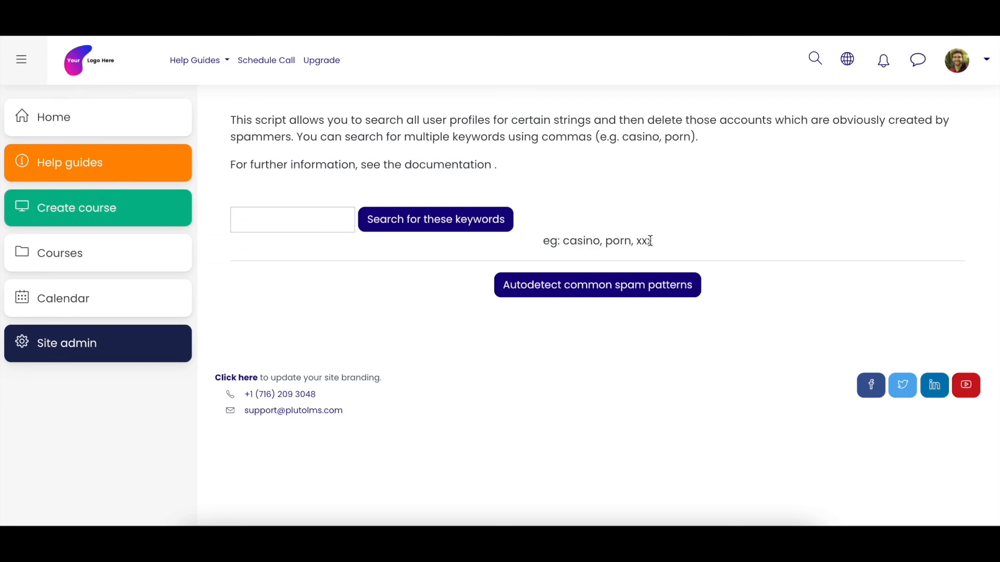
pyautogui.moveTo(649, 241)
pyautogui.mouseDown()
pyautogui.moveTo(576, 243)
pyautogui.moveTo(570, 256)
pyautogui.moveTo(566, 240)
pyautogui.moveTo(644, 243)
pyautogui.mouseUp()
pyautogui.click(622, 242)
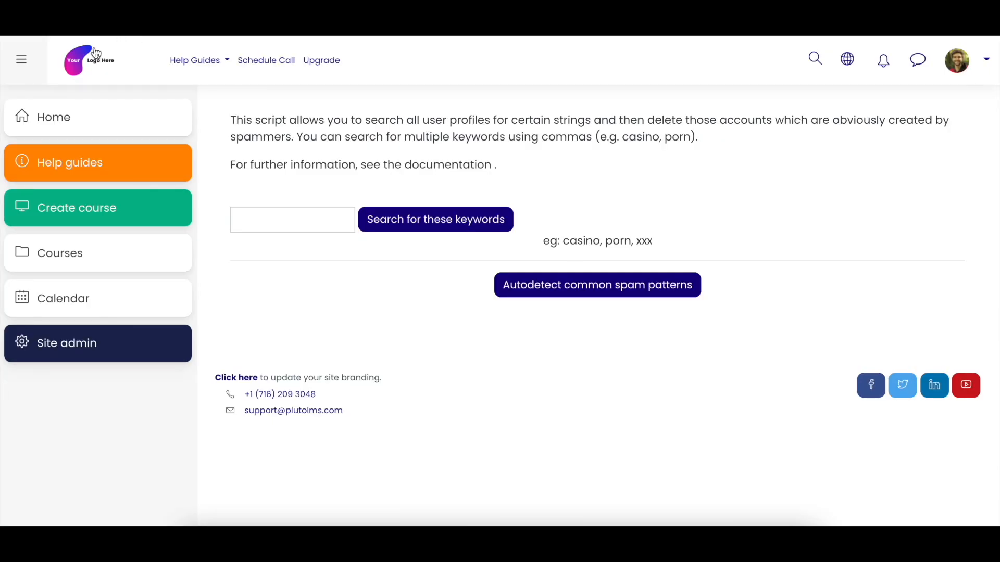
# Step: Return to the site home page, open the List Format course, and look through its H5P and SCORM content sections
pyautogui.click(95, 52)
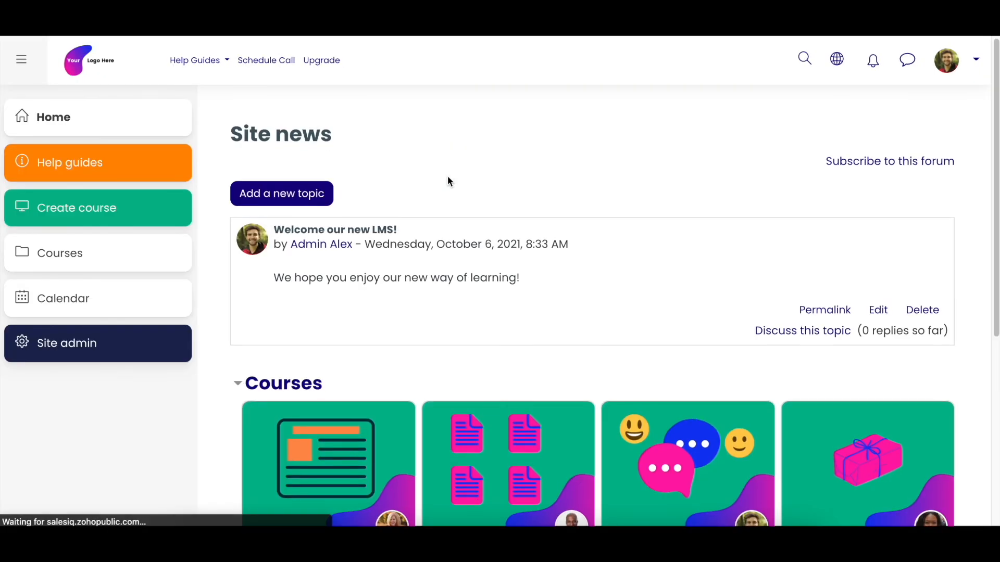
pyautogui.scroll(-2, 447, 177)
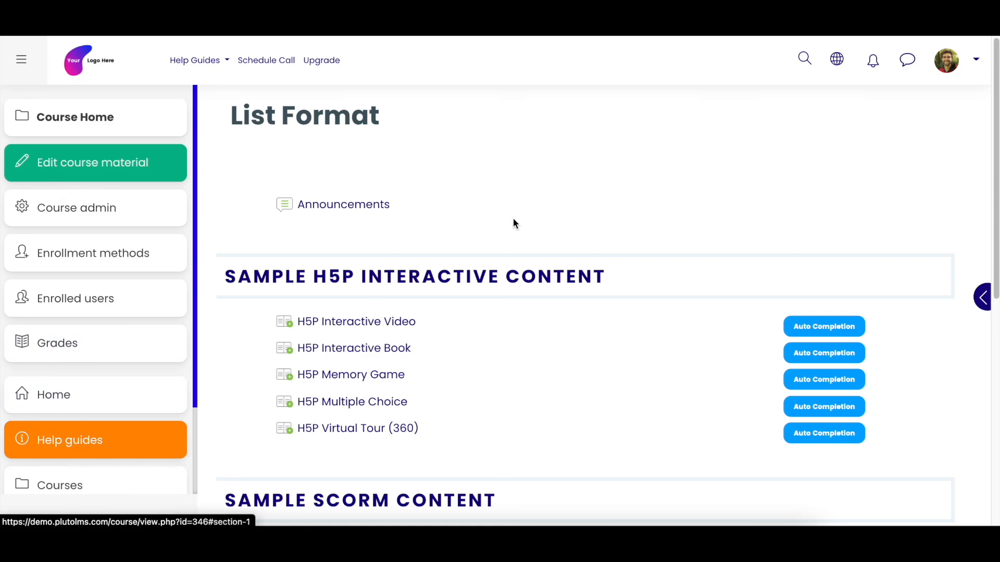
pyautogui.scroll(-5, 636, 213)
pyautogui.scroll(3, 635, 213)
pyautogui.scroll(-1, 635, 213)
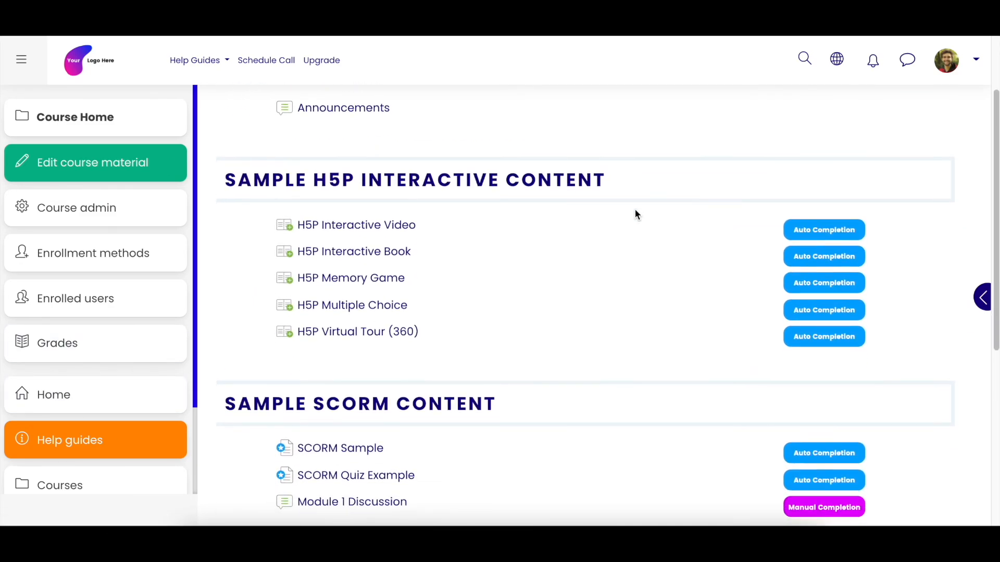
pyautogui.scroll(-1, 635, 214)
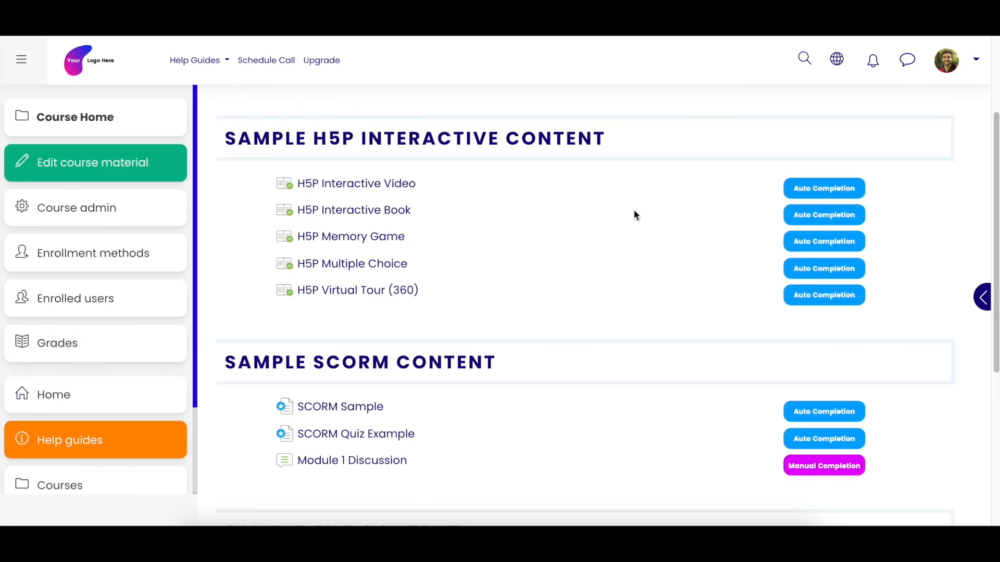